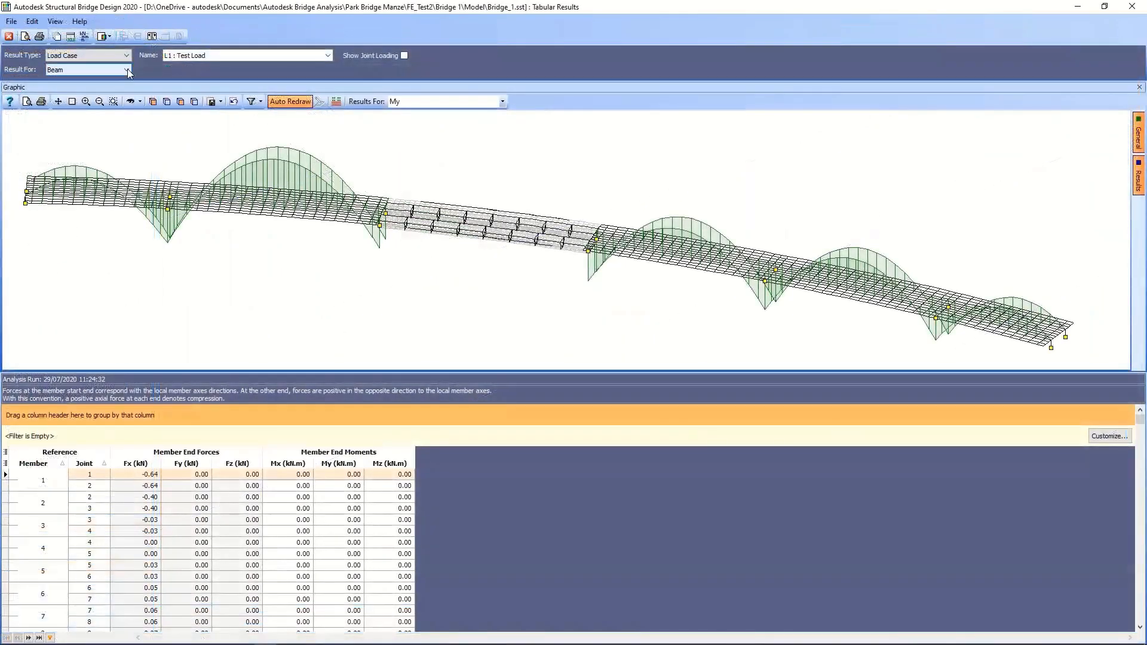
- Change the element type for which the bridge's tabular load case results are shown
{"action": "left_click", "coordinate": [126, 70]}
{"action": "left_click", "coordinate": [114, 105]}
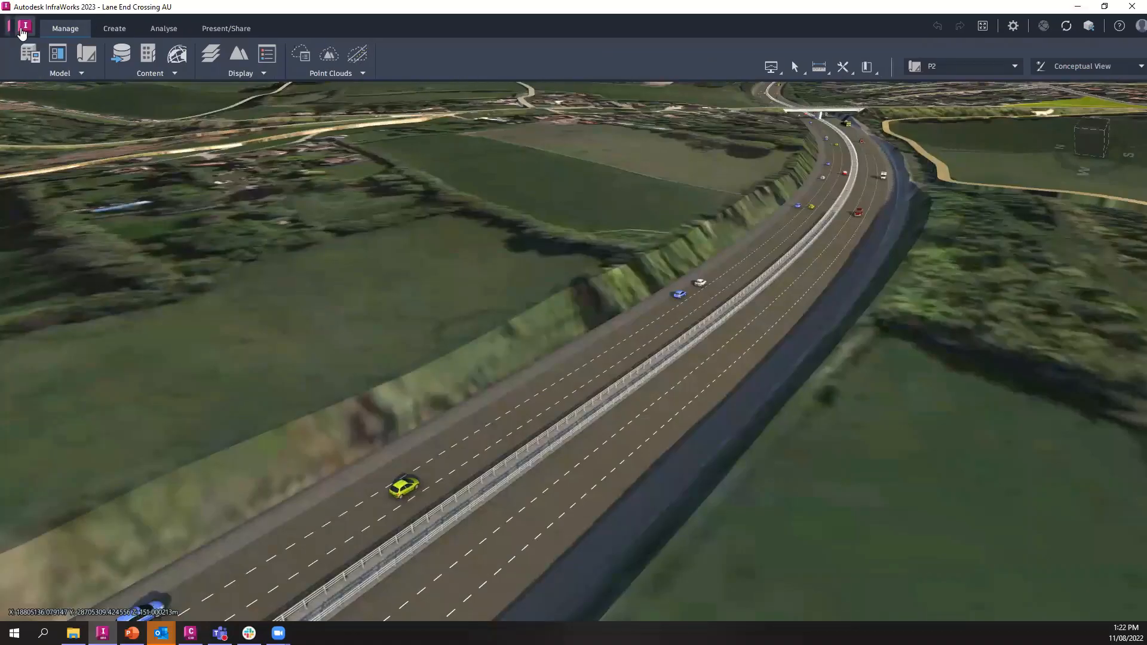
- Look at the New Model settings from the home screen and close them without creating a model
{"action": "left_click", "coordinate": [15, 26]}
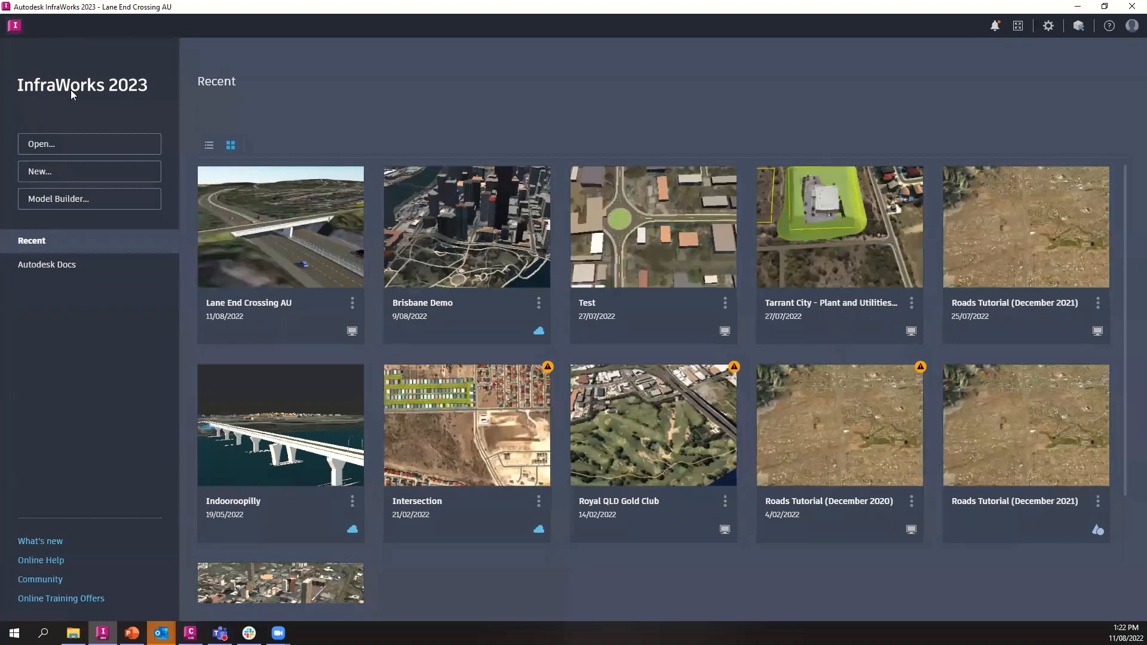
{"action": "left_click", "coordinate": [64, 177]}
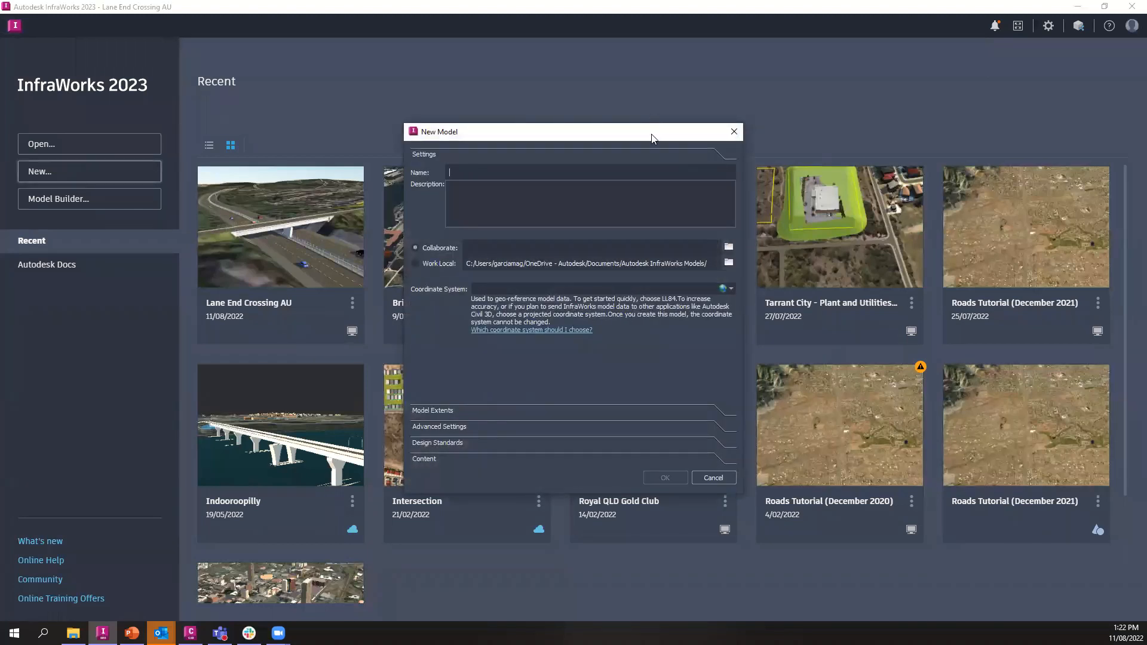
{"action": "left_click", "coordinate": [733, 132]}
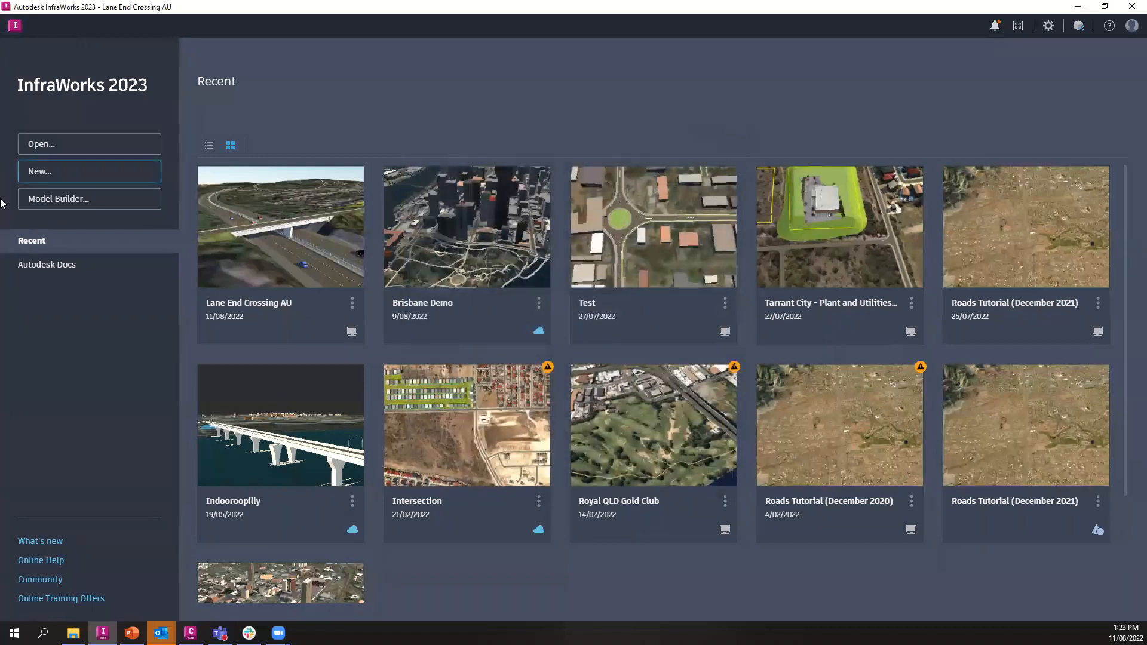
- Open Model Builder and search for Brisbane, Queensland, as the model location
{"action": "left_click", "coordinate": [81, 209]}
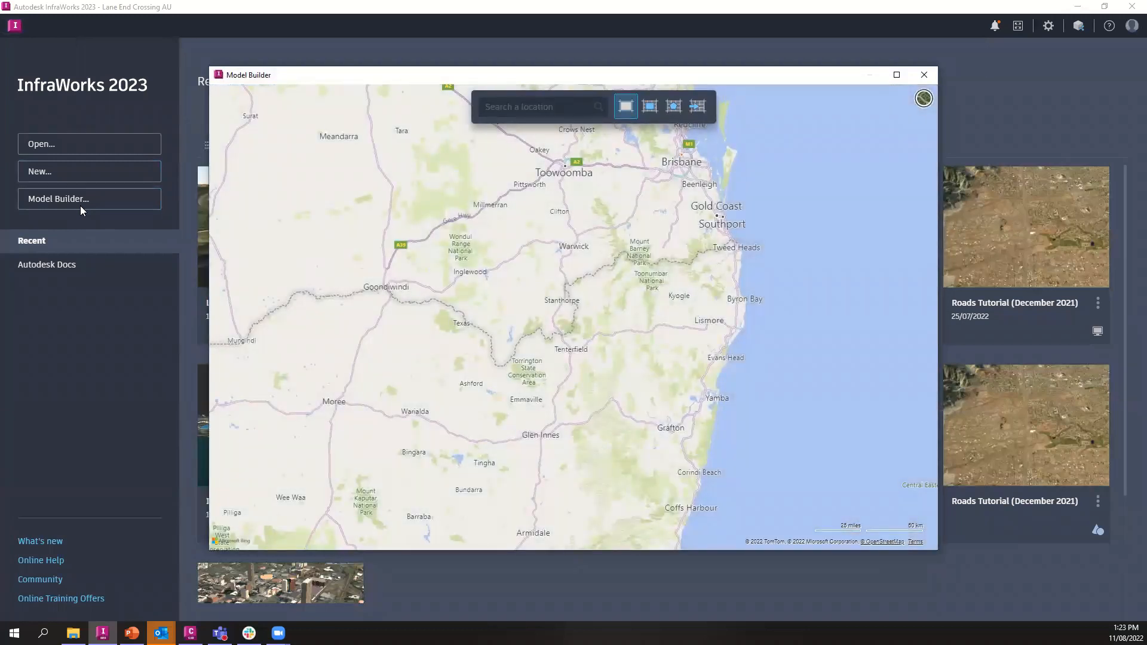
{"action": "left_click", "coordinate": [570, 108]}
{"action": "type", "text": "brisbane"}
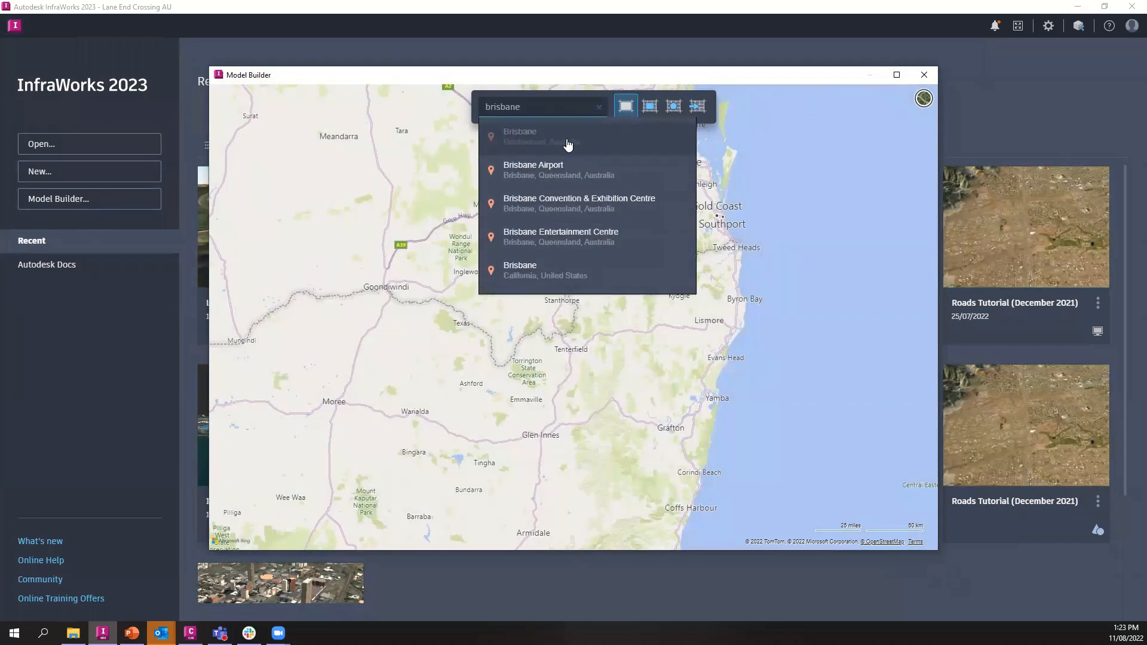
{"action": "left_click", "coordinate": [545, 137]}
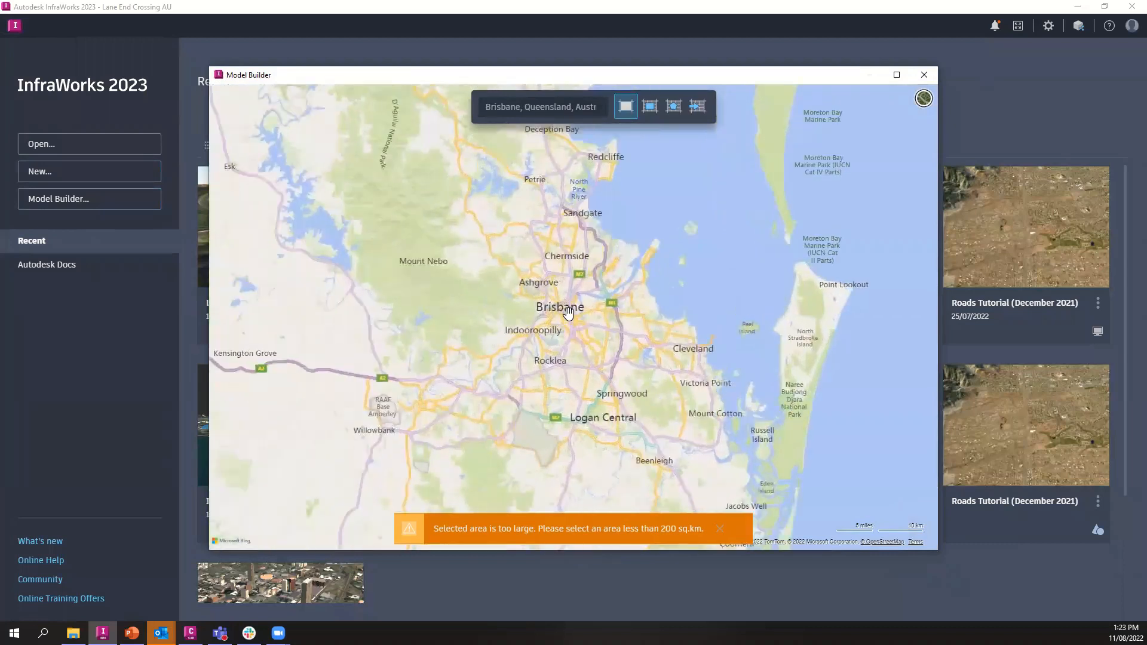
- Draw a rectangular model area of about 19.19 sq km over central Brisbane and close Model Builder without creating the model
{"action": "scroll", "coordinate": [537, 315], "scroll_direction": "up", "scroll_amount": 5}
{"action": "left_click", "coordinate": [650, 109]}
{"action": "left_click_drag", "start_coordinate": [574, 316], "coordinate": [520, 390]}
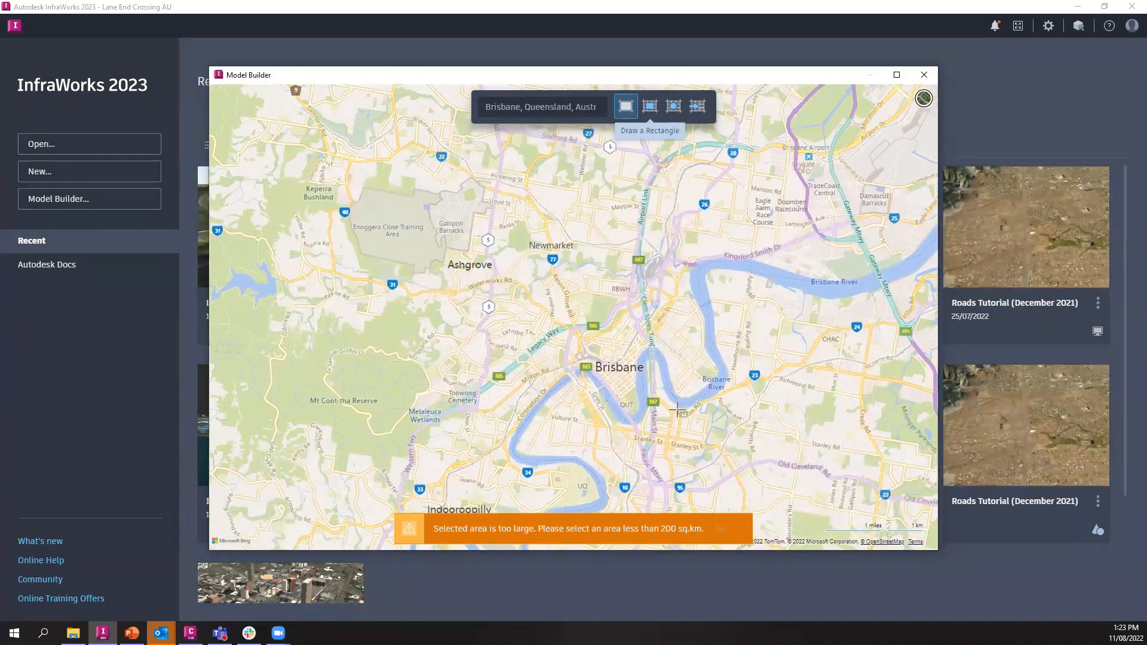
{"action": "left_click", "coordinate": [649, 106]}
{"action": "left_click_drag", "start_coordinate": [546, 273], "coordinate": [695, 433]}
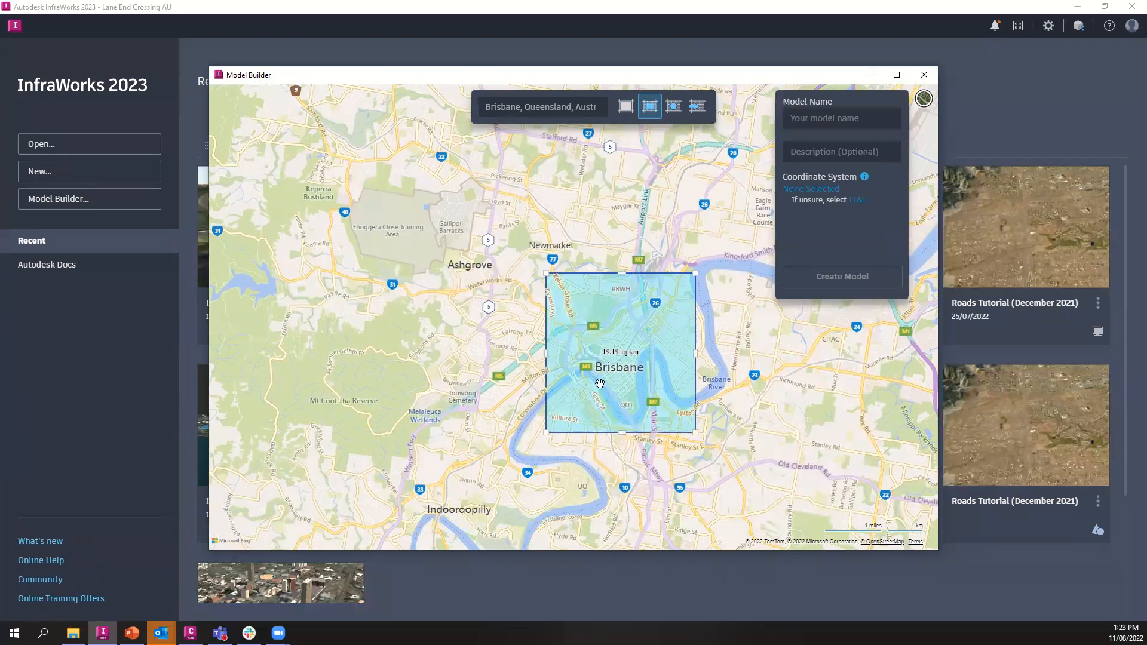
{"action": "scroll", "coordinate": [615, 382], "scroll_direction": "up", "scroll_amount": 2}
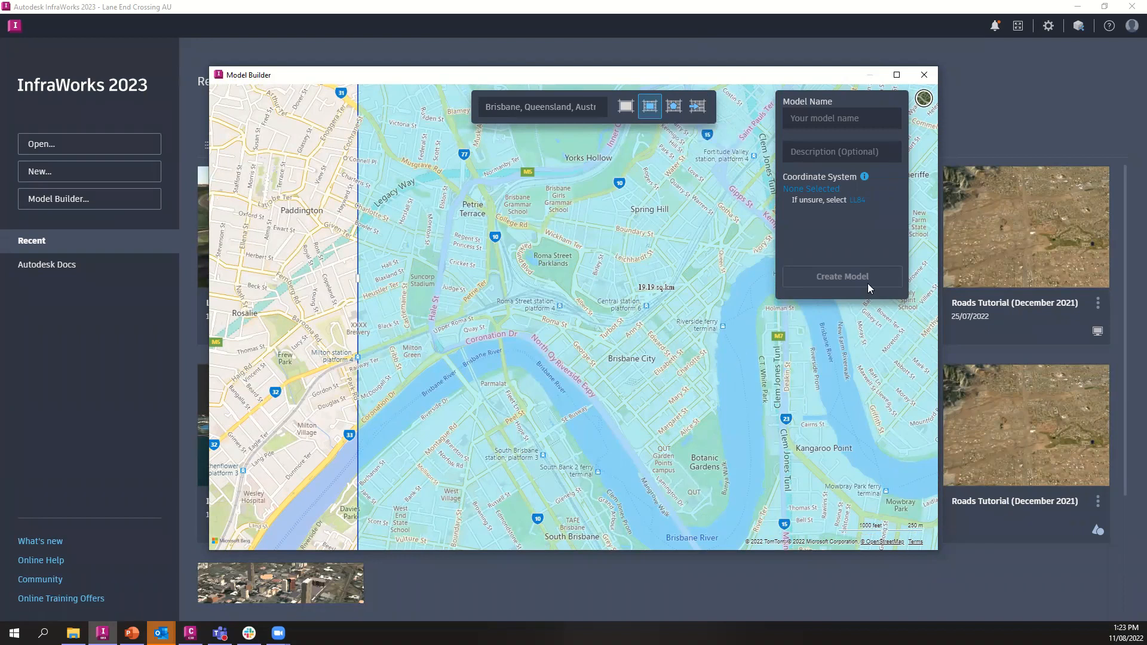
{"action": "left_click", "coordinate": [930, 78]}
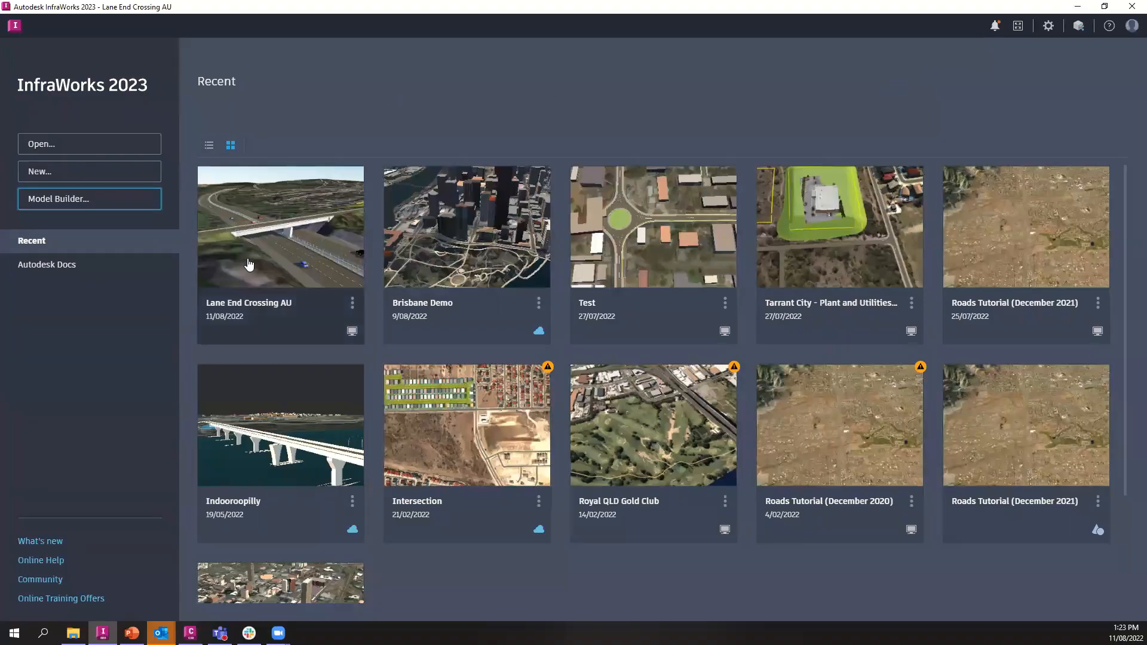
- Open the recent Brisbane Demo model and look over the city centre and river
{"action": "left_click", "coordinate": [482, 246]}
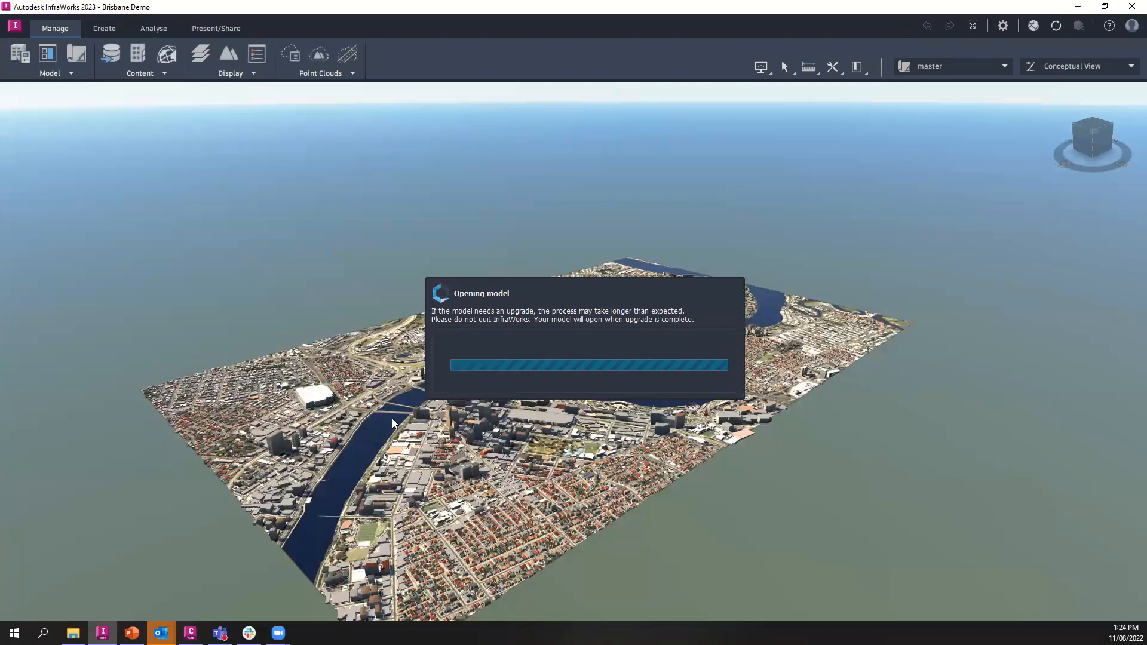
{"action": "left_click_drag", "start_coordinate": [487, 489], "coordinate": [602, 400]}
{"action": "scroll", "coordinate": [602, 400], "scroll_direction": "up", "scroll_amount": 3}
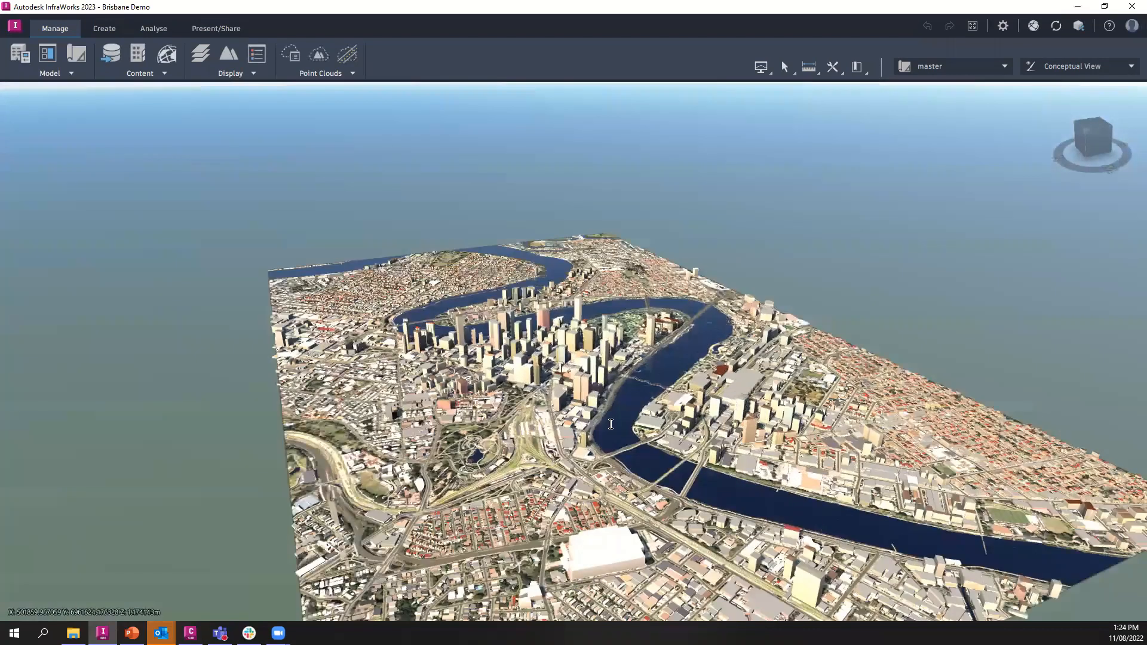
{"action": "scroll", "coordinate": [615, 417], "scroll_direction": "up", "scroll_amount": 2}
{"action": "scroll", "coordinate": [561, 379], "scroll_direction": "up", "scroll_amount": 1}
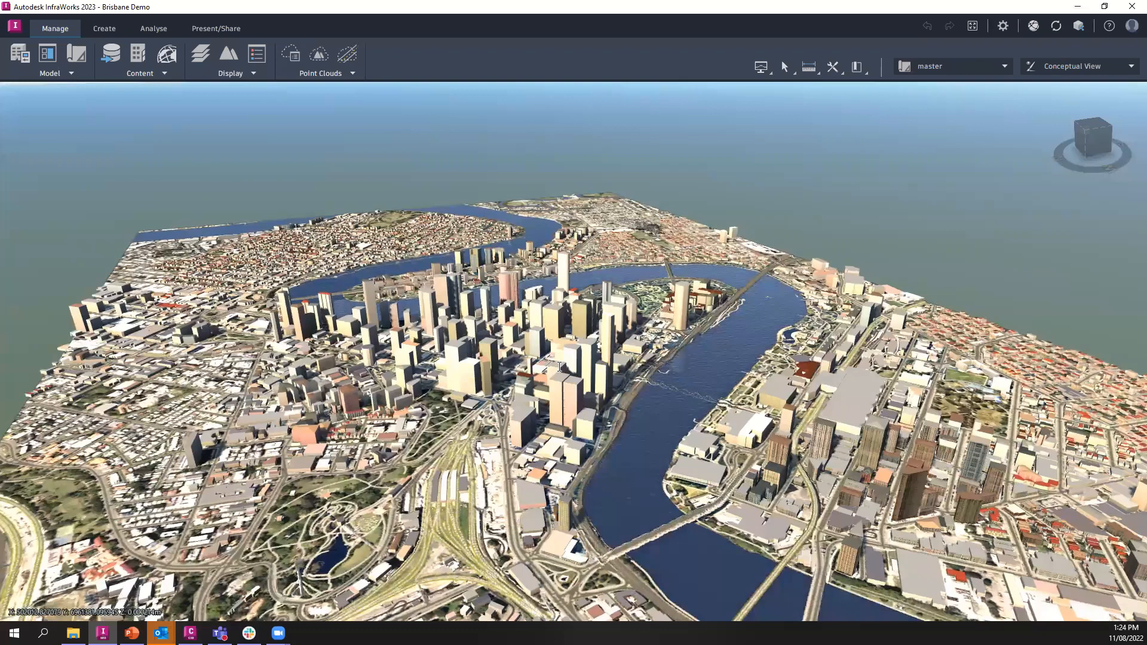
{"action": "scroll", "coordinate": [560, 370], "scroll_direction": "up", "scroll_amount": 1}
{"action": "scroll", "coordinate": [560, 366], "scroll_direction": "down", "scroll_amount": 3}
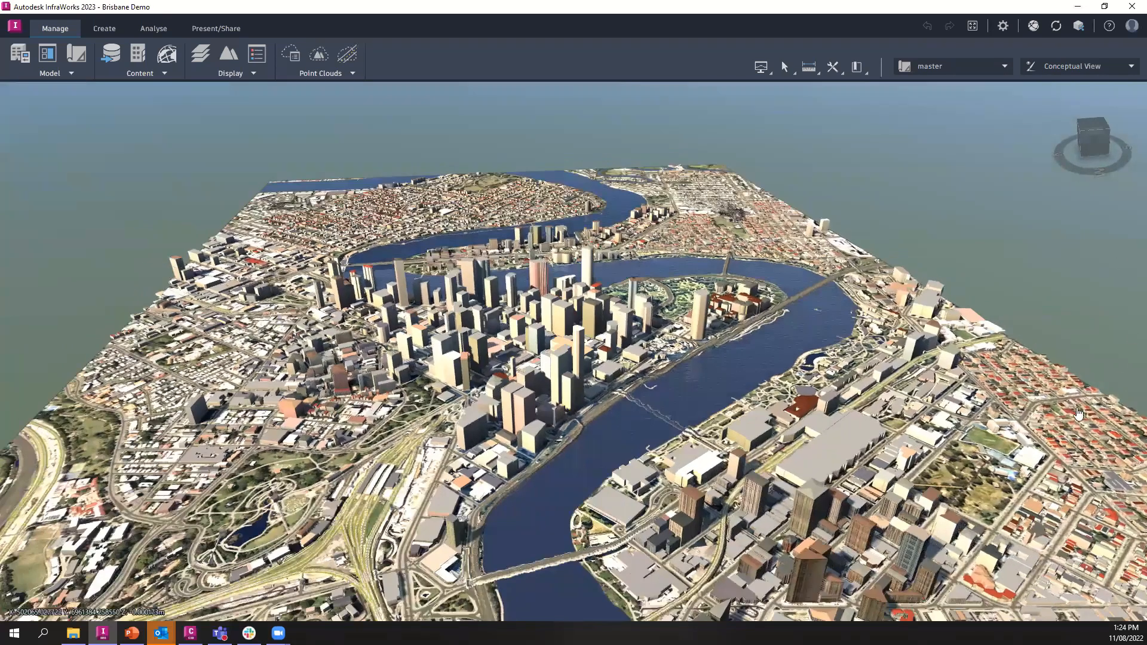
{"action": "scroll", "coordinate": [1073, 580], "scroll_direction": "down", "scroll_amount": 1}
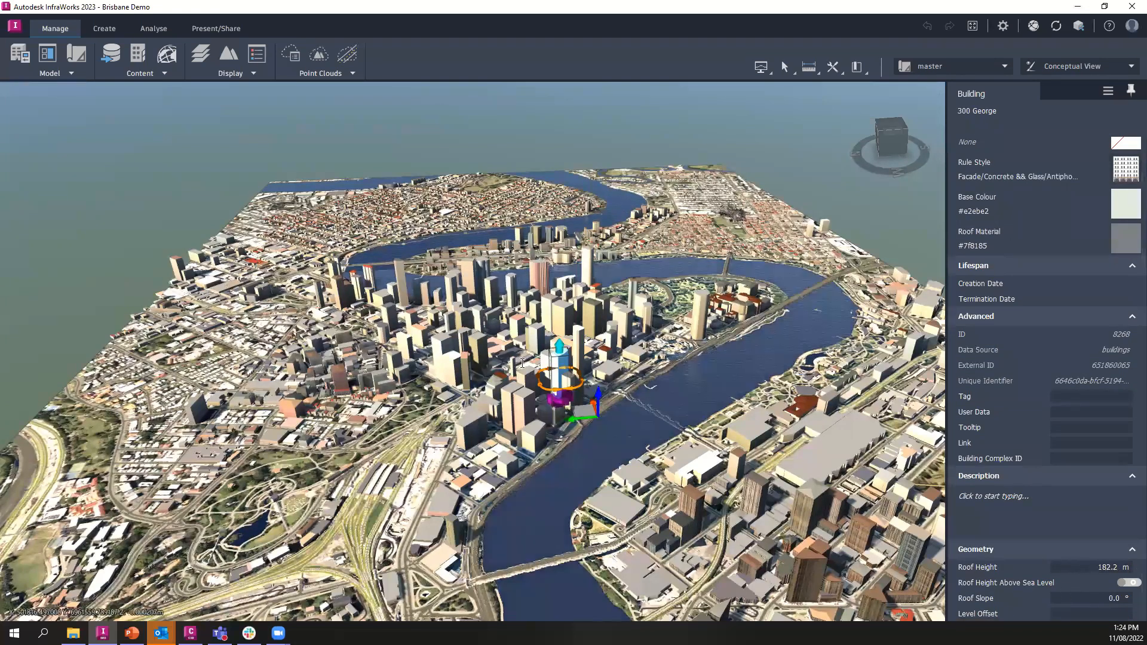
- Select the curved Leichhardt Street road near the city centre to view its properties
{"action": "left_click_drag", "start_coordinate": [370, 541], "coordinate": [419, 545]}
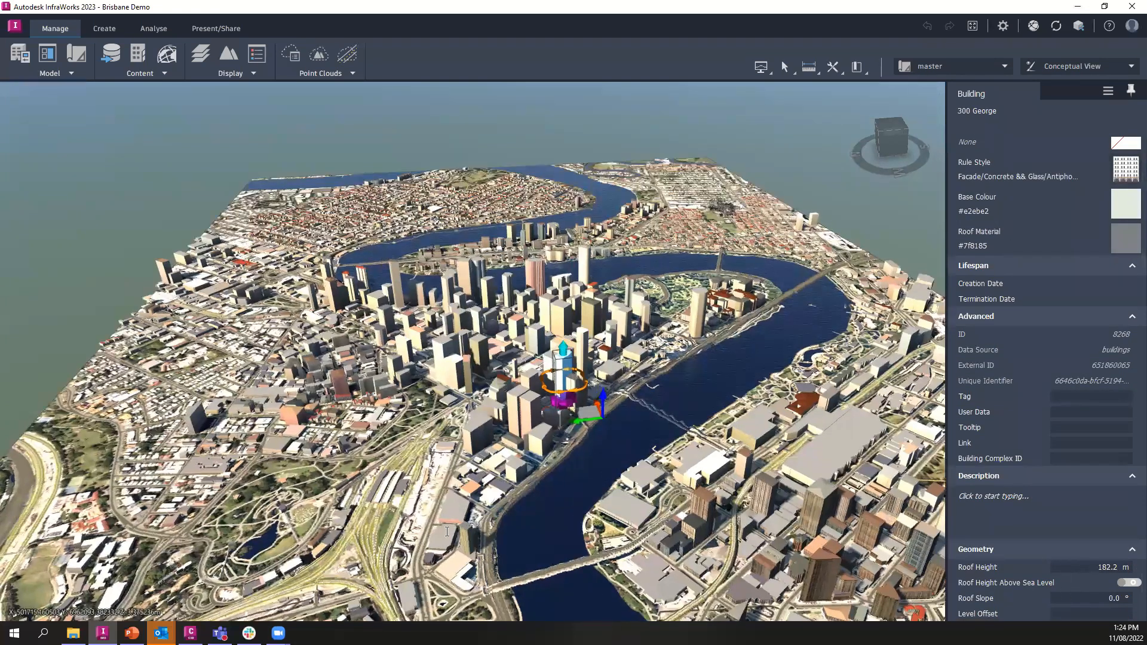
{"action": "scroll", "coordinate": [446, 531], "scroll_direction": "up", "scroll_amount": 3}
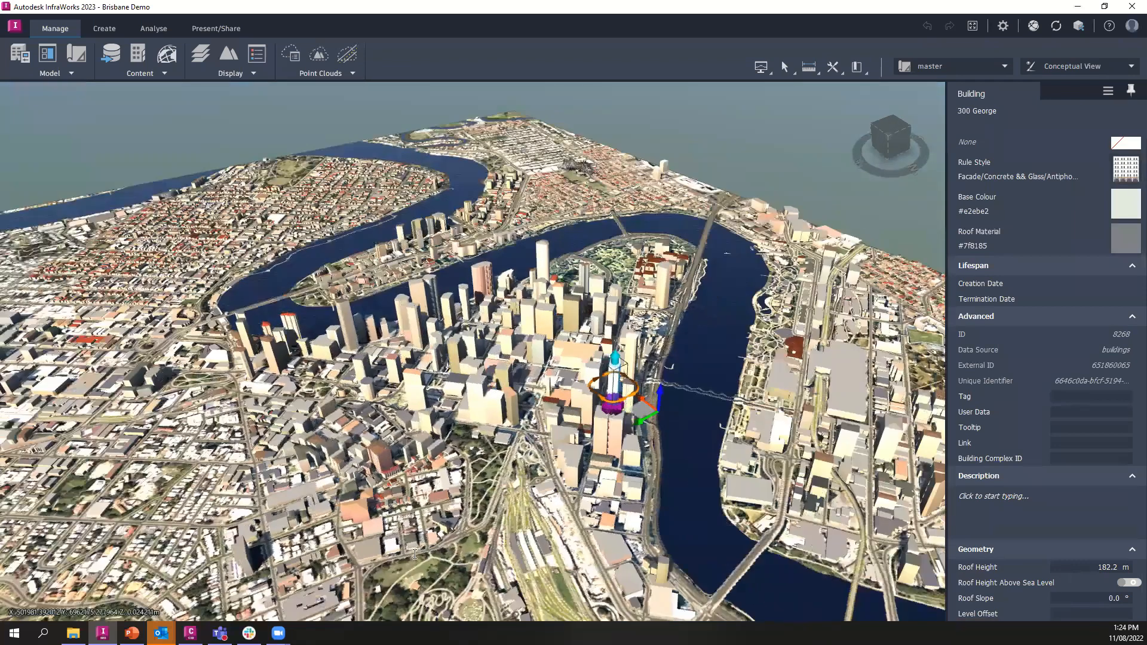
{"action": "left_click_drag", "start_coordinate": [414, 554], "coordinate": [378, 557]}
{"action": "left_click", "coordinate": [393, 555]}
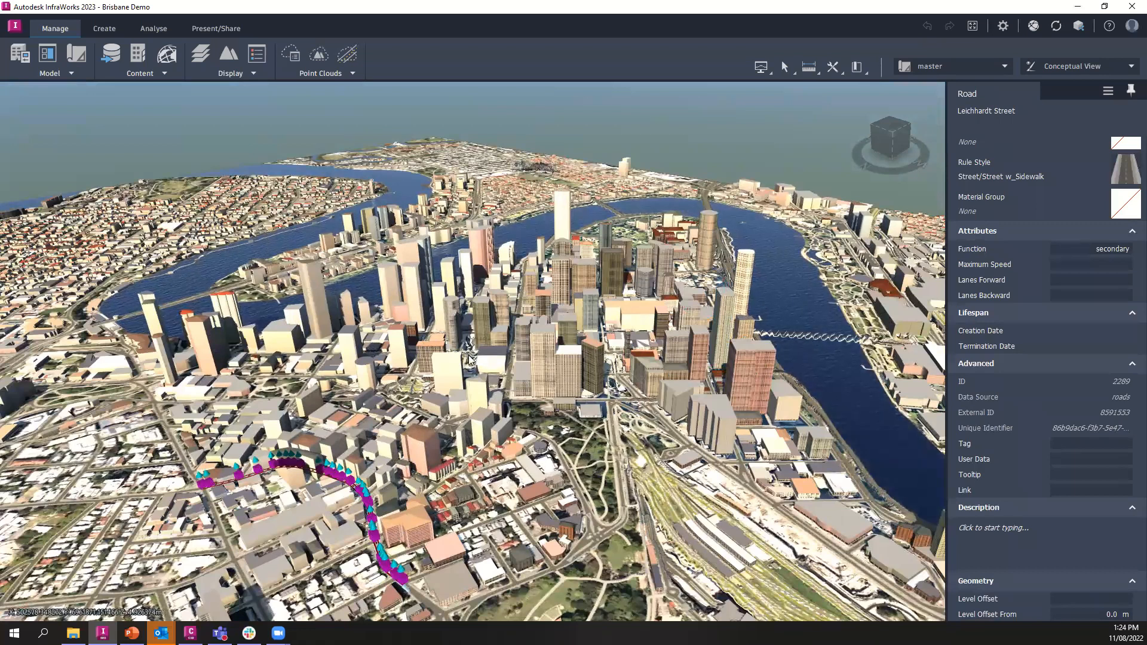
{"action": "mouse_move", "coordinate": [470, 359]}
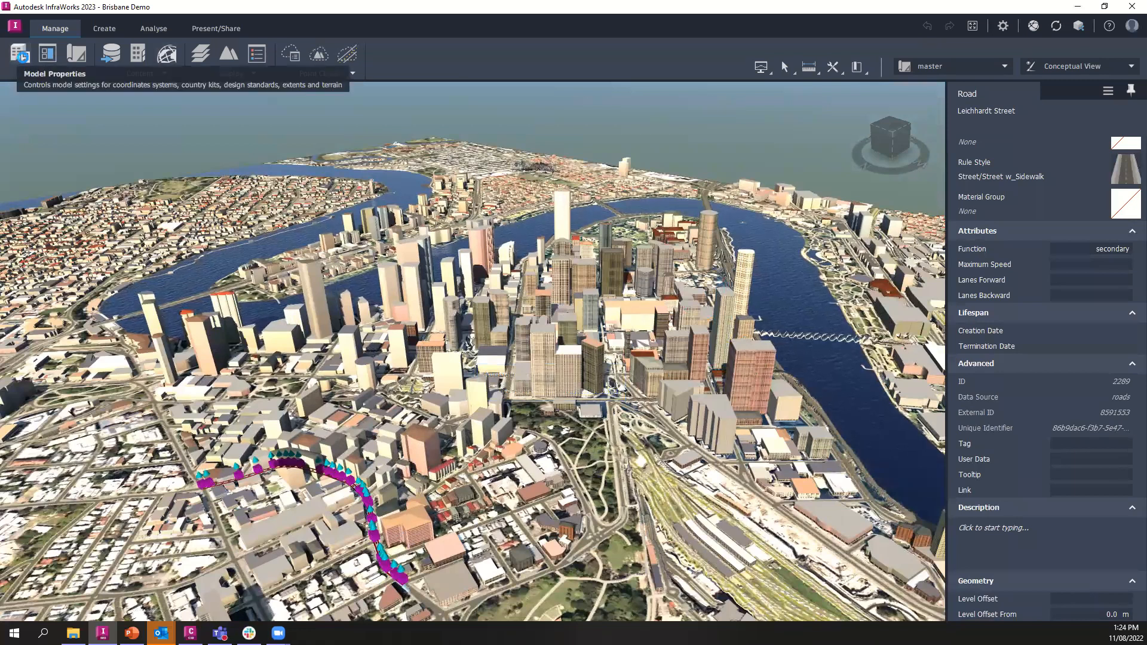
- Review the Model Properties for the coordinate system, extent, terrain and road design standards, and close them
{"action": "left_click", "coordinate": [22, 59]}
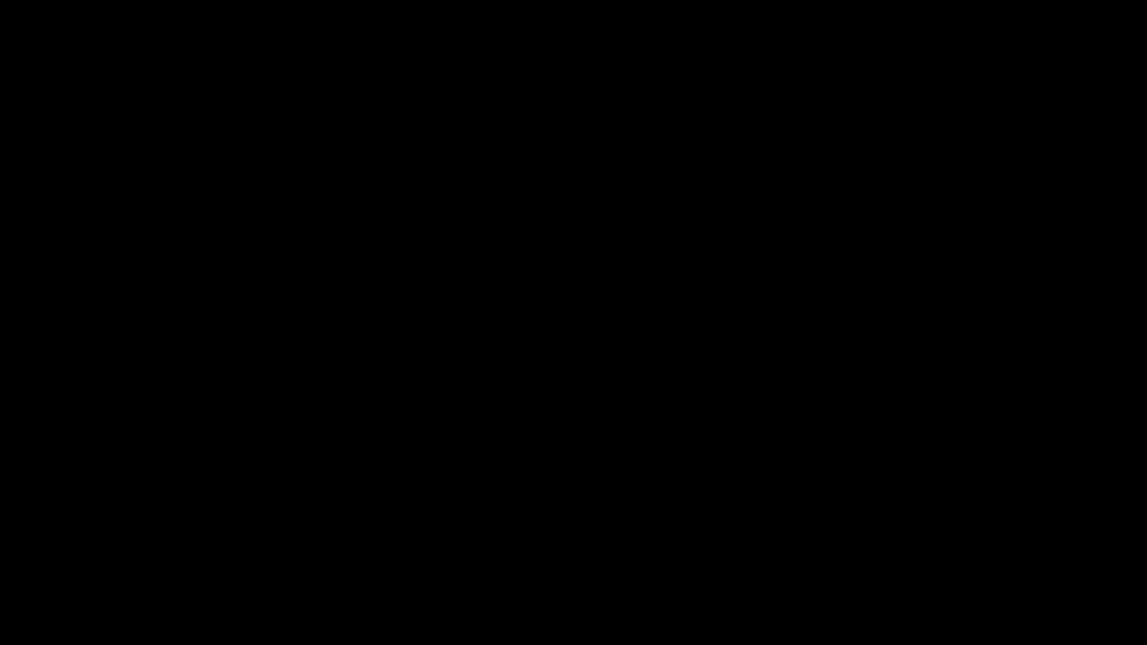
{"action": "scroll", "coordinate": [463, 496], "scroll_direction": "down", "scroll_amount": 1}
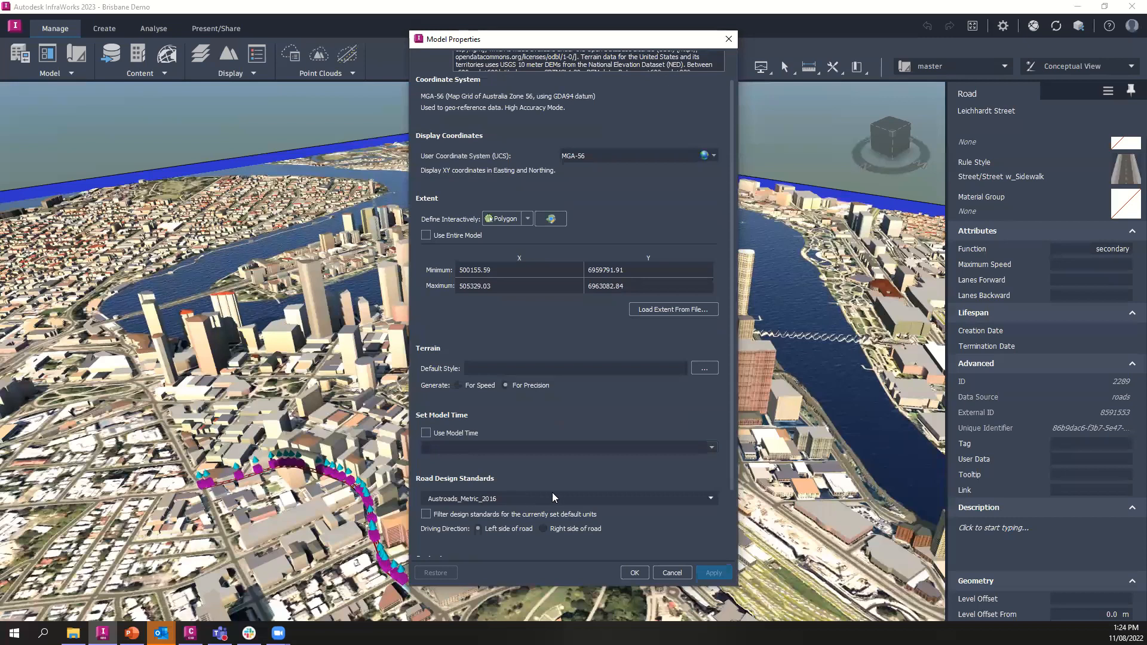
{"action": "scroll", "coordinate": [621, 491], "scroll_direction": "down", "scroll_amount": 1}
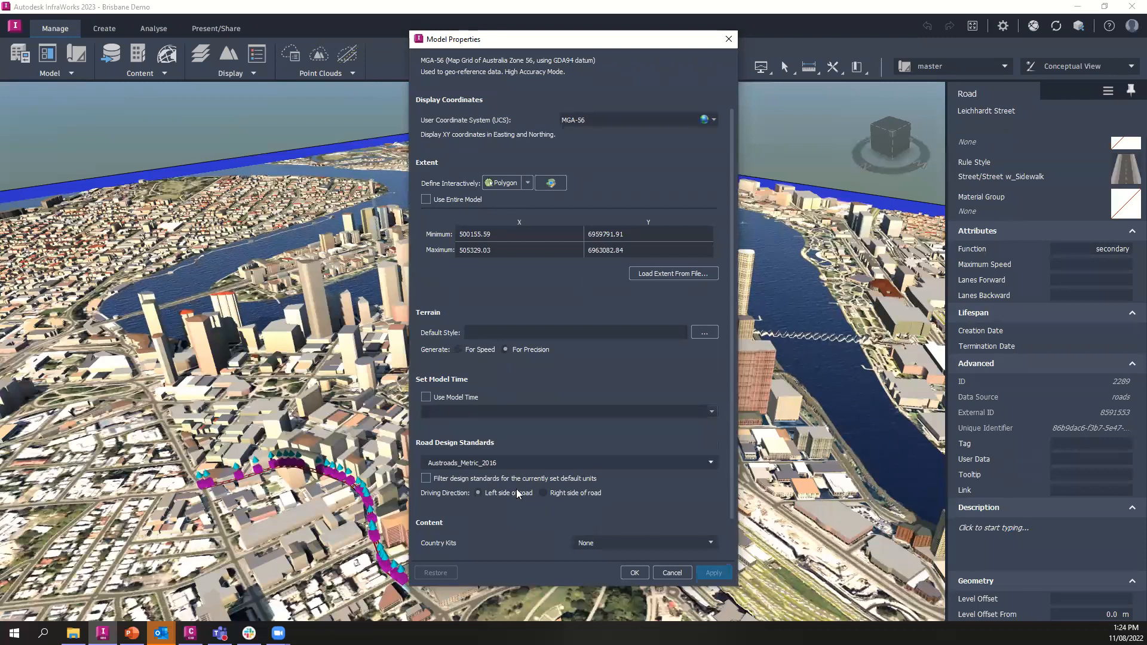
{"action": "left_click", "coordinate": [640, 572]}
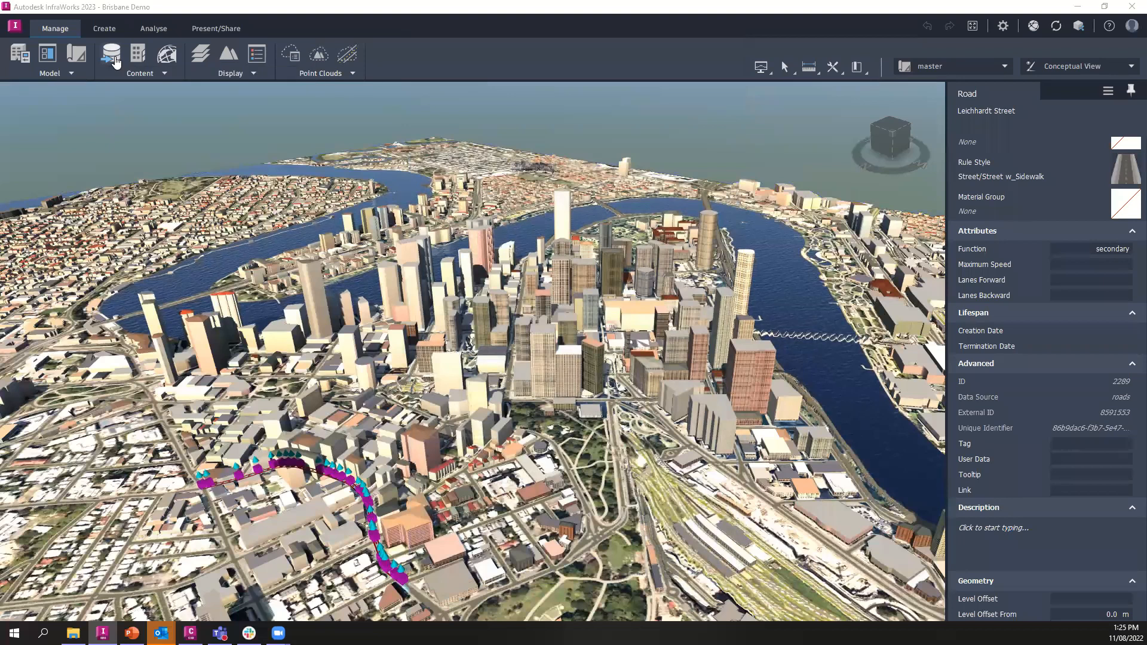
- Open the model's data sources and examine the buildings, bridges and river around Brisbane's city centre from several angles
{"action": "left_click", "coordinate": [113, 60]}
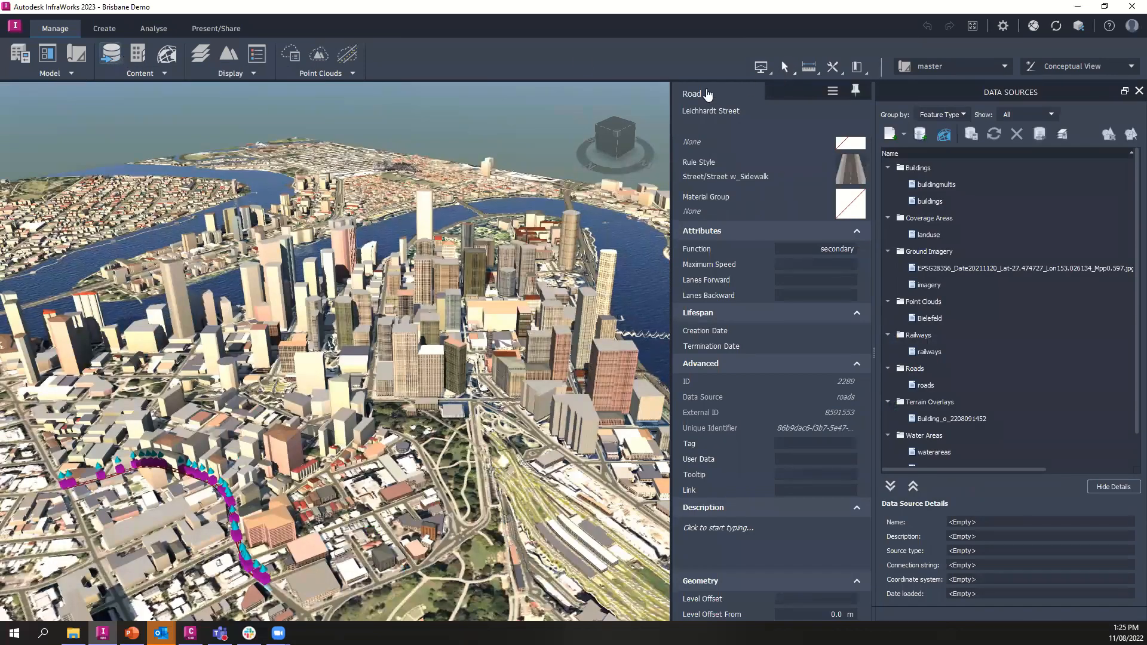
{"action": "left_click", "coordinate": [578, 105]}
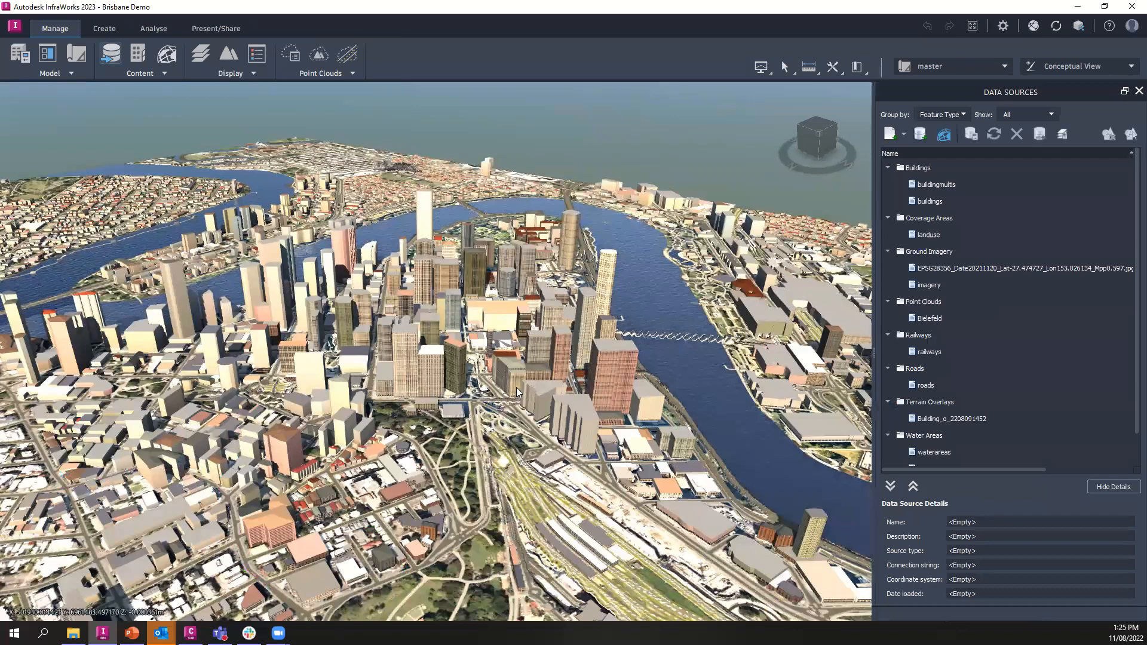
{"action": "scroll", "coordinate": [518, 392], "scroll_direction": "up", "scroll_amount": 3}
{"action": "left_click_drag", "start_coordinate": [433, 494], "coordinate": [659, 484]}
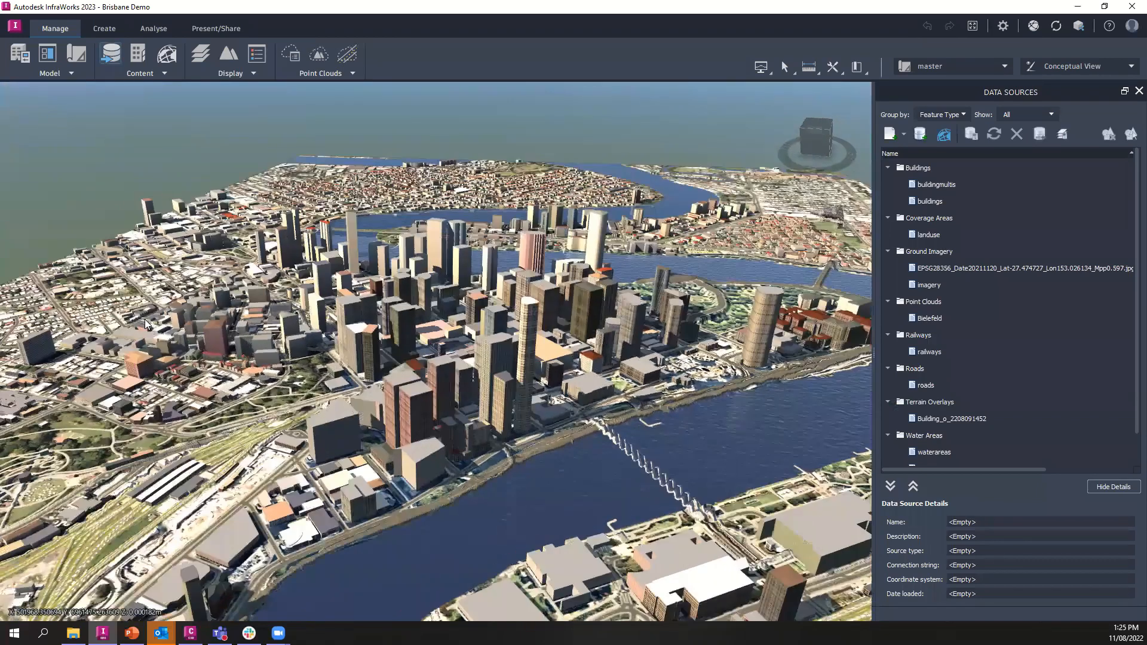
{"action": "left_click_drag", "start_coordinate": [144, 320], "coordinate": [371, 316]}
{"action": "middle_click_drag", "start_coordinate": [167, 322], "coordinate": [377, 326]}
{"action": "middle_click_drag", "start_coordinate": [222, 463], "coordinate": [258, 456]}
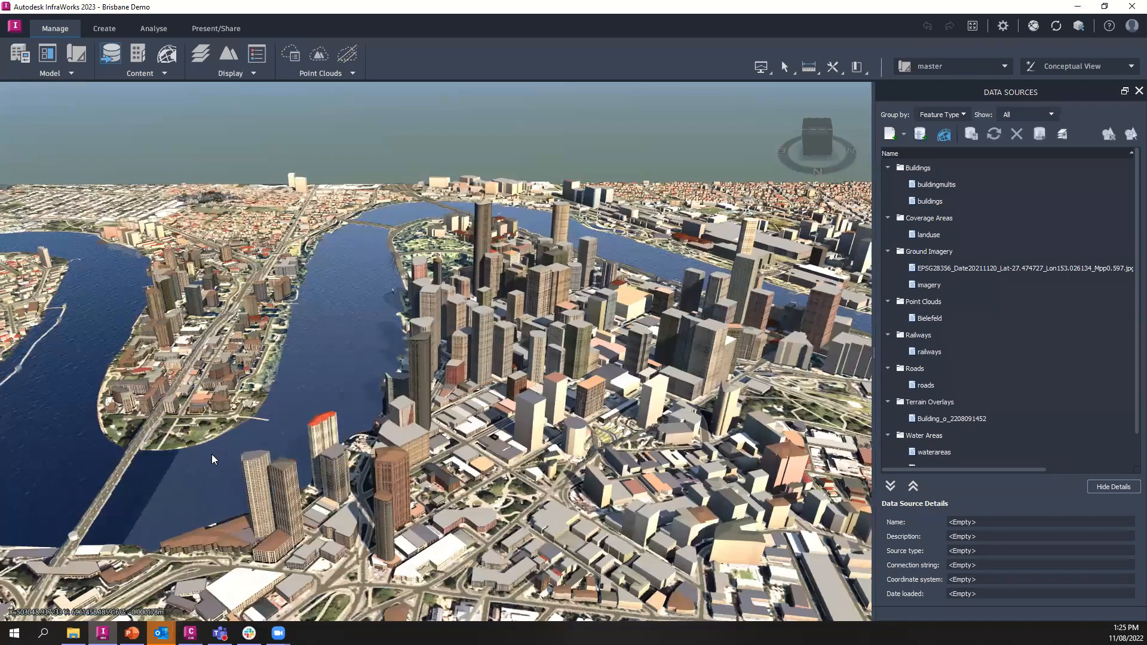
{"action": "left_click_drag", "start_coordinate": [312, 446], "coordinate": [204, 563]}
{"action": "scroll", "coordinate": [204, 567], "scroll_direction": "up", "scroll_amount": 5}
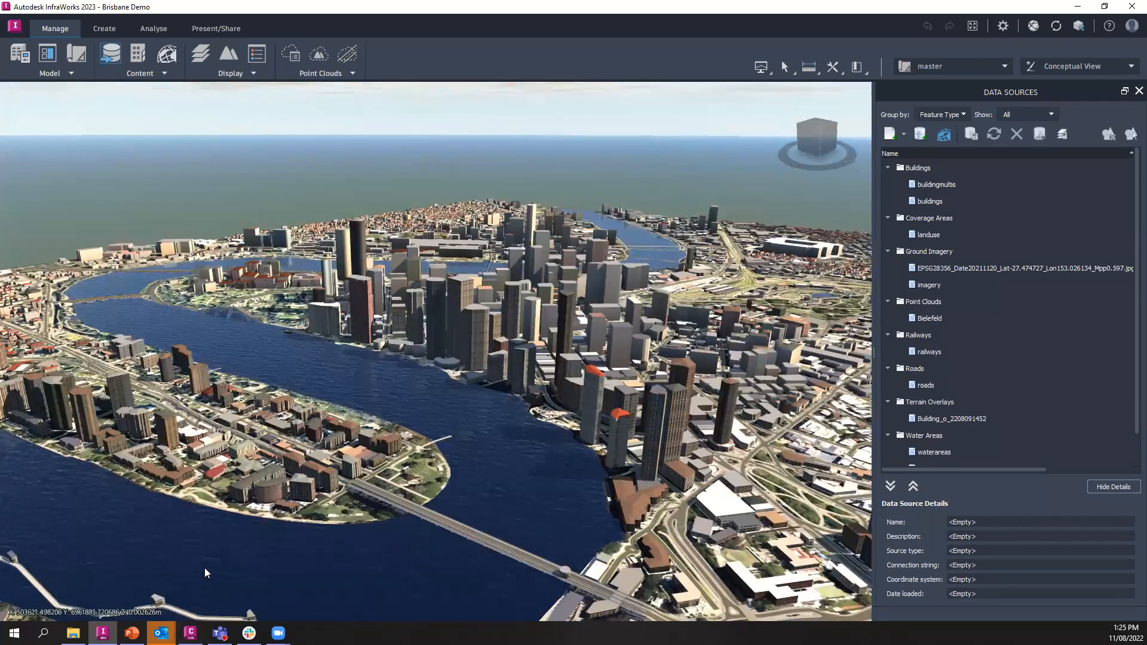
{"action": "mouse_move", "coordinate": [203, 568]}
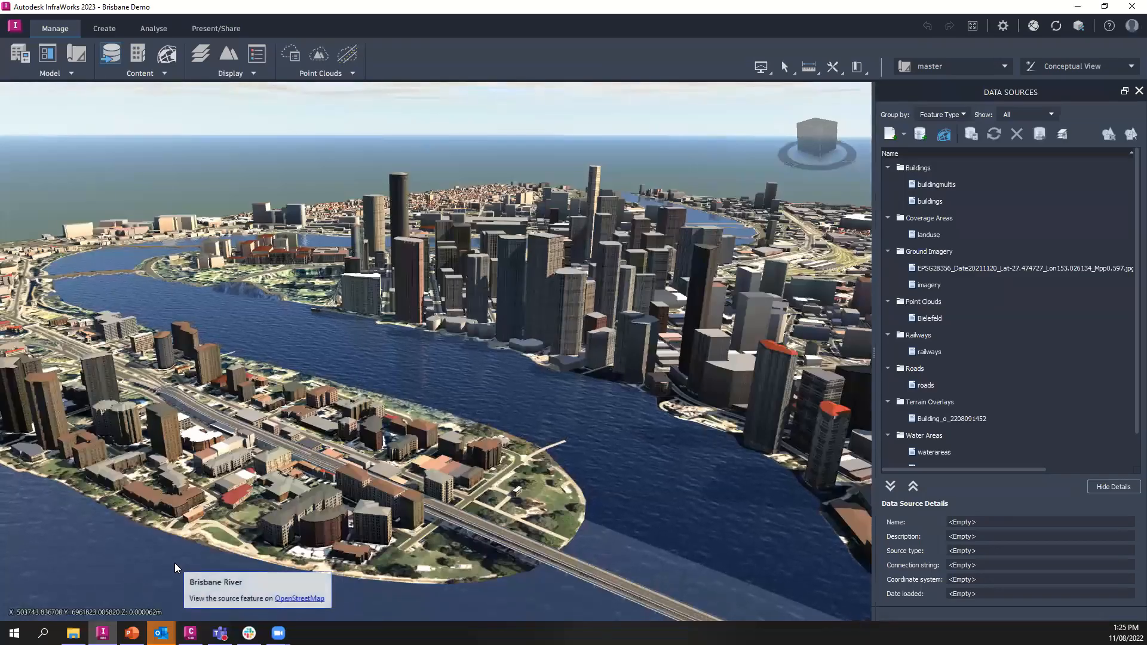
- View the file formats available for adding a new data source to the model
{"action": "left_click", "coordinate": [904, 137]}
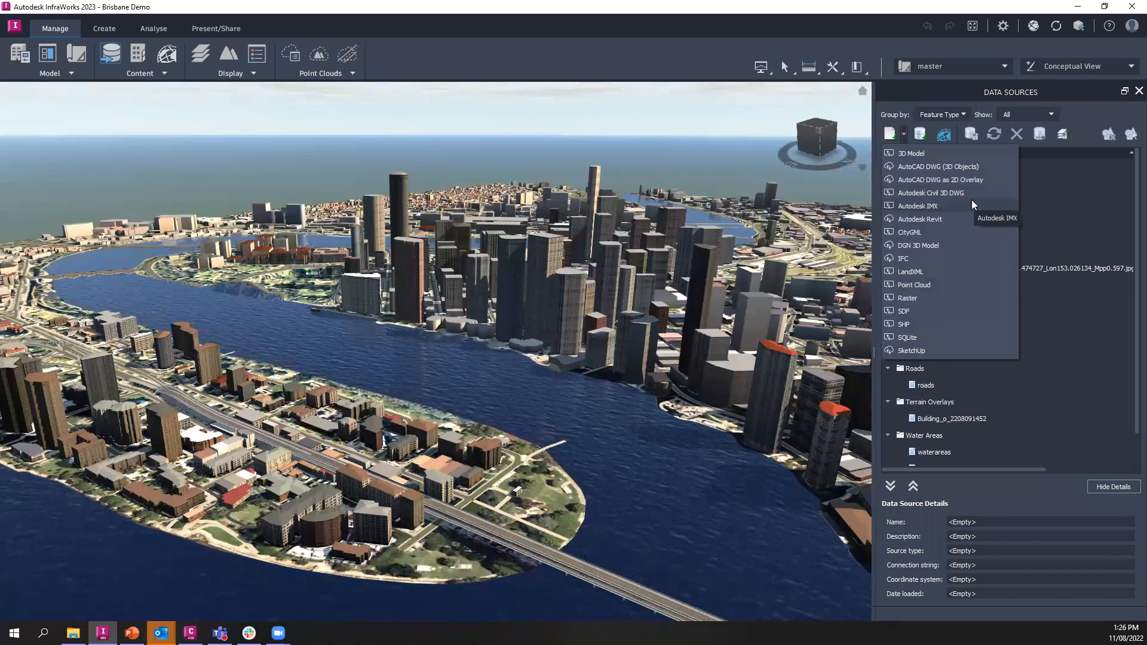
{"action": "left_click", "coordinate": [14, 26]}
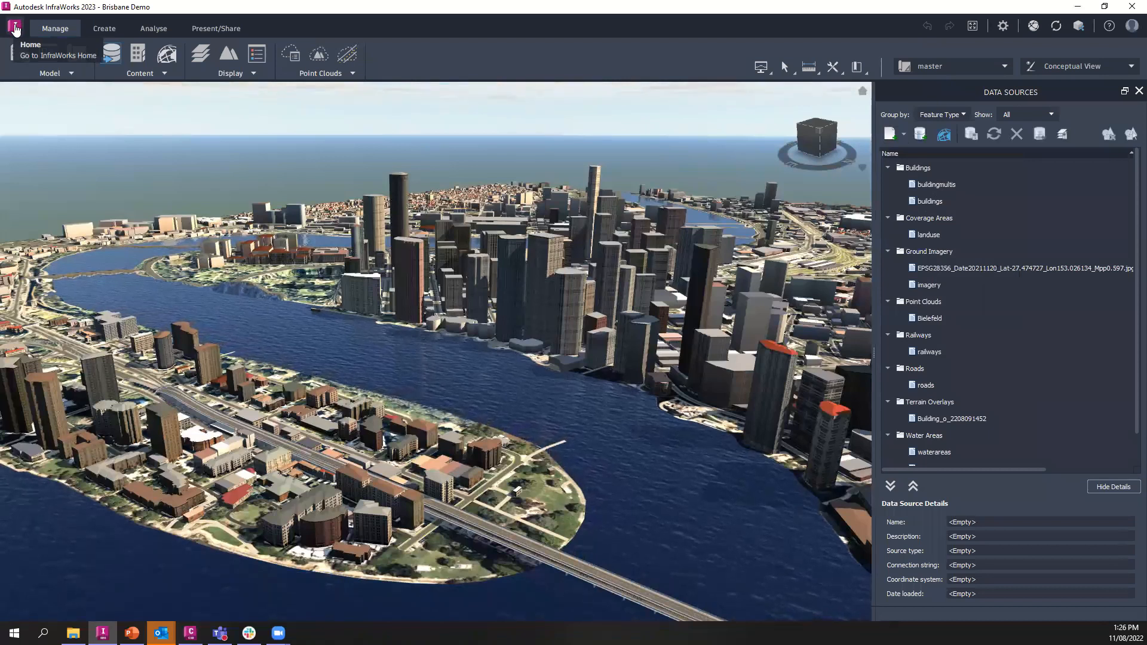
- Return to the home screen and open the Lane End Crossing AU model to view its road bridge over the motorway
{"action": "left_click", "coordinate": [14, 28]}
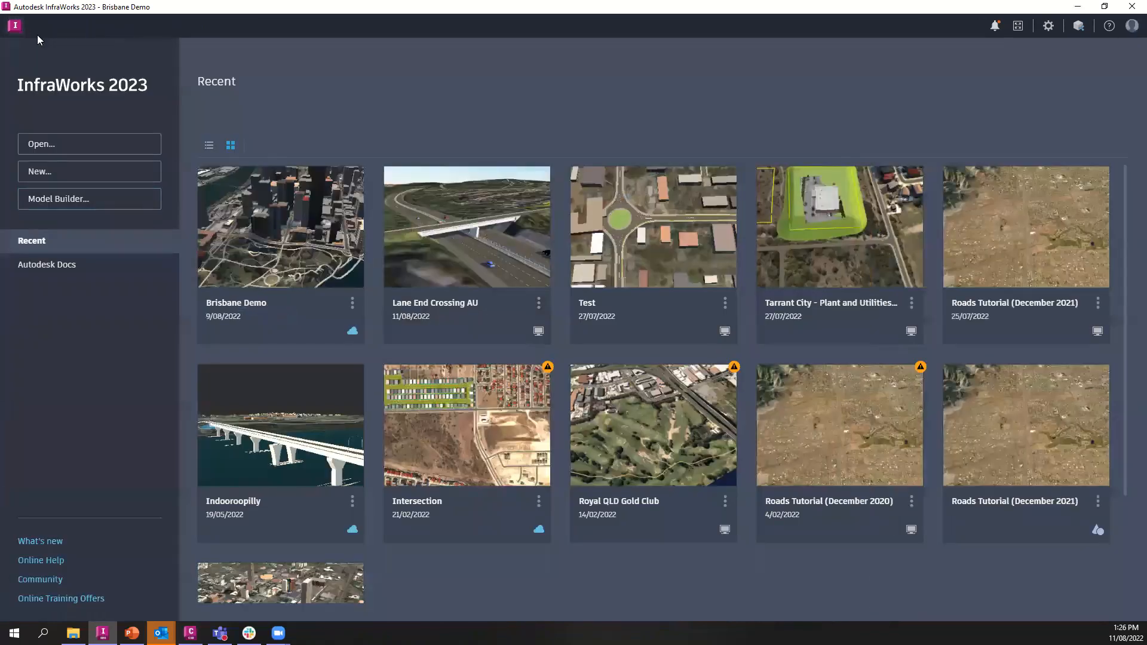
{"action": "left_click", "coordinate": [495, 255]}
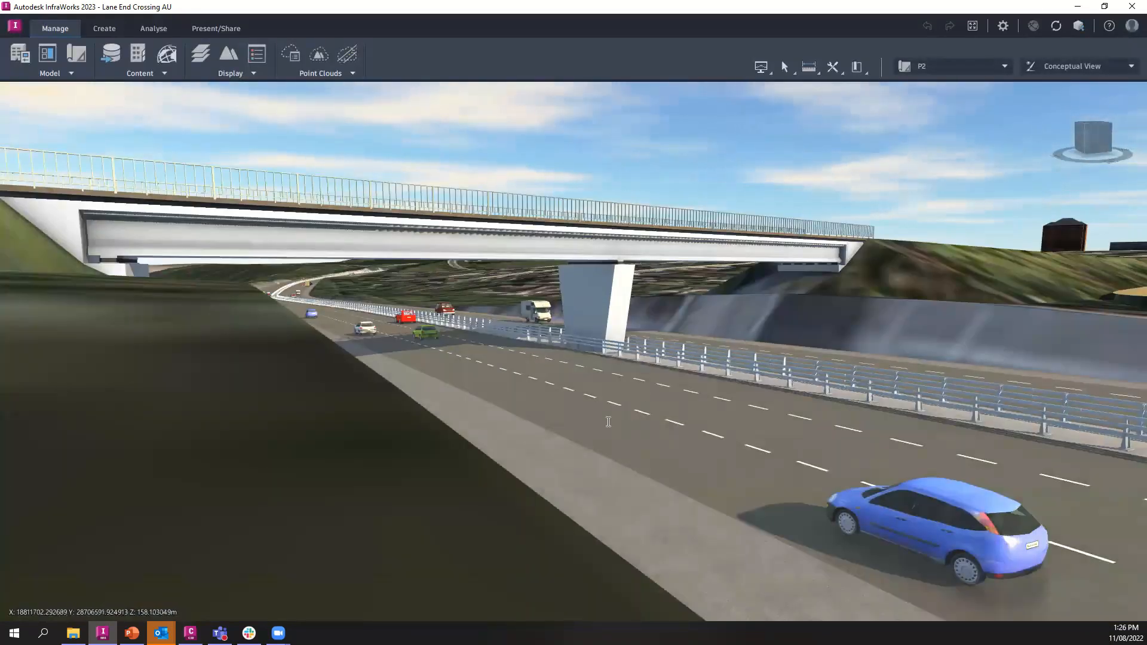
{"action": "mouse_move", "coordinate": [613, 426]}
{"action": "left_mouse_down"}
{"action": "mouse_move", "coordinate": [512, 443]}
{"action": "mouse_move", "coordinate": [464, 467]}
{"action": "mouse_move", "coordinate": [536, 466]}
{"action": "mouse_move", "coordinate": [541, 423]}
{"action": "mouse_move", "coordinate": [610, 446]}
{"action": "left_mouse_up"}
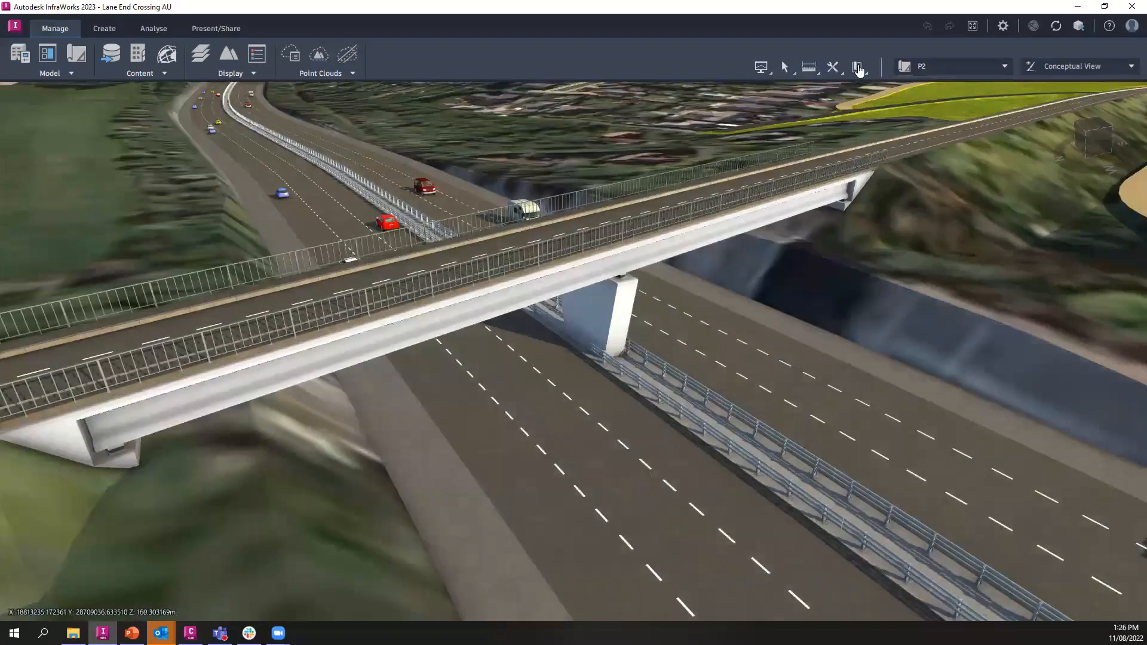
- Go to the Project Area bookmark and draw a PI-based Bridge Four Lane Sidewalk road about 122 m long across the motorway
{"action": "left_click", "coordinate": [858, 69]}
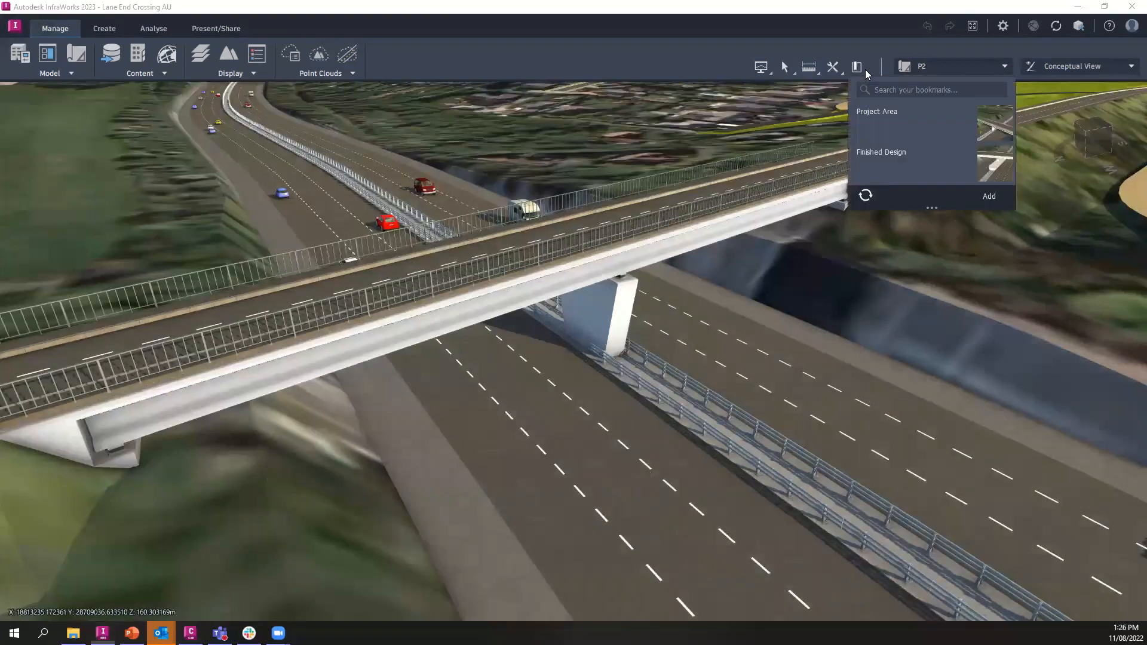
{"action": "left_click", "coordinate": [901, 130]}
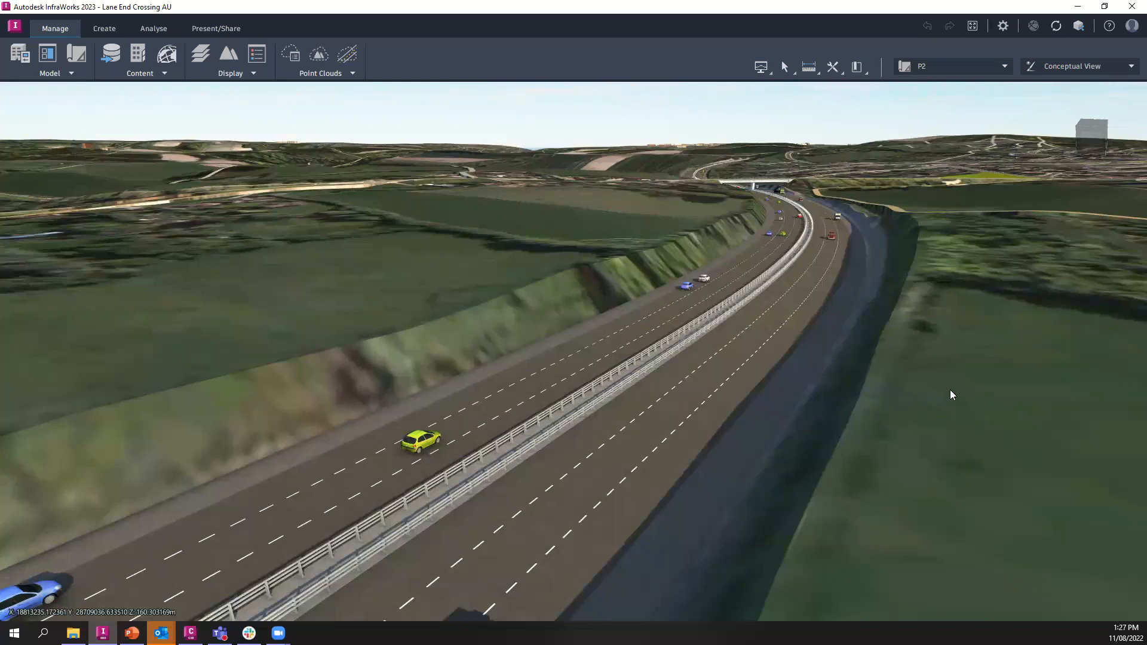
{"action": "left_click", "coordinate": [110, 30]}
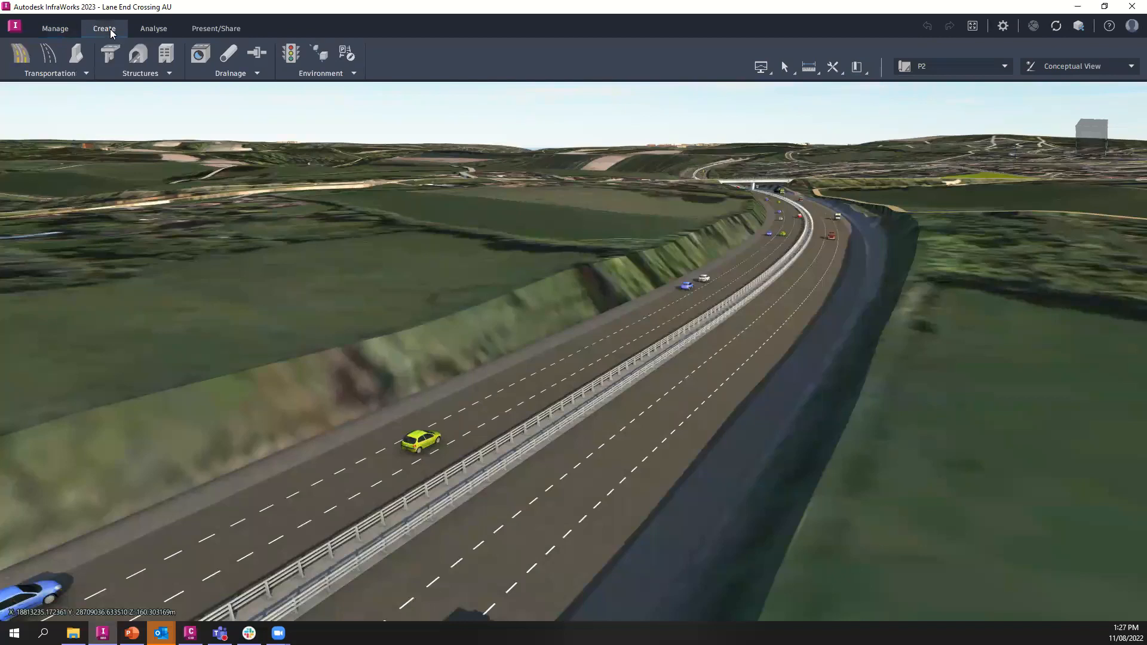
{"action": "left_click", "coordinate": [17, 62]}
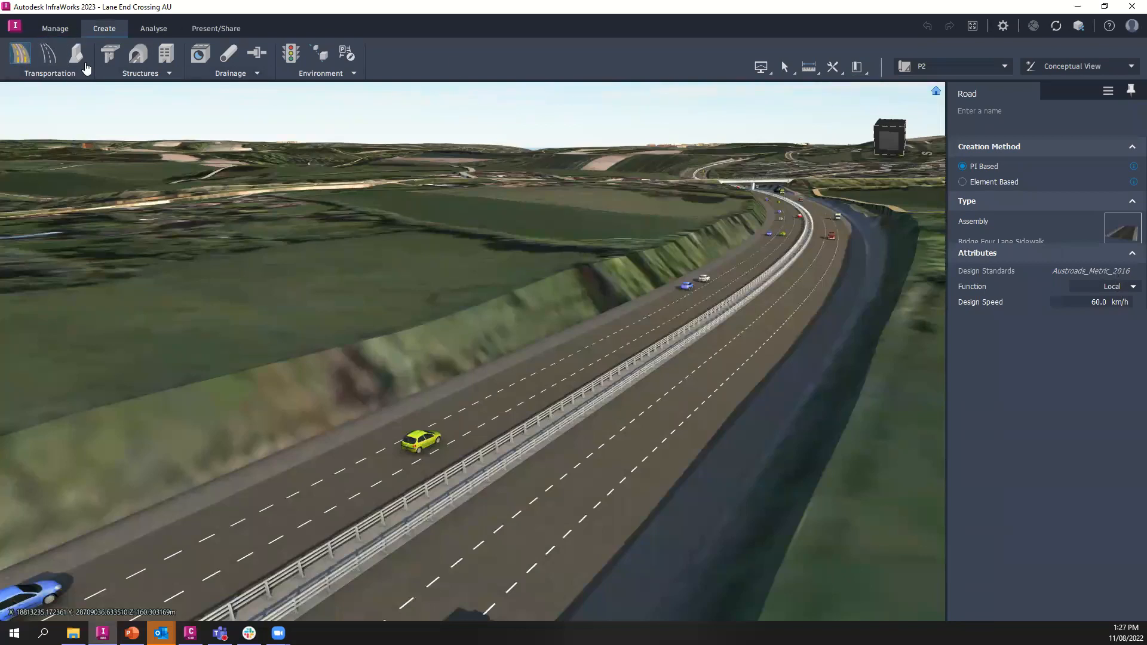
{"action": "left_click", "coordinate": [171, 263]}
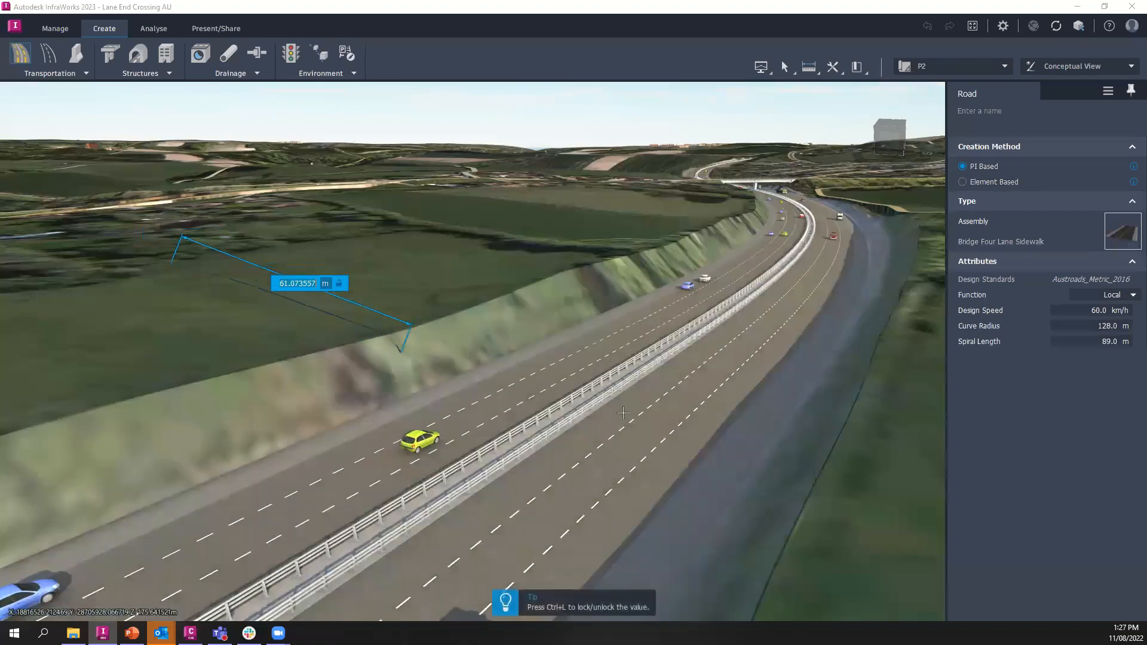
{"action": "middle_click_drag", "start_coordinate": [703, 460], "coordinate": [737, 475]}
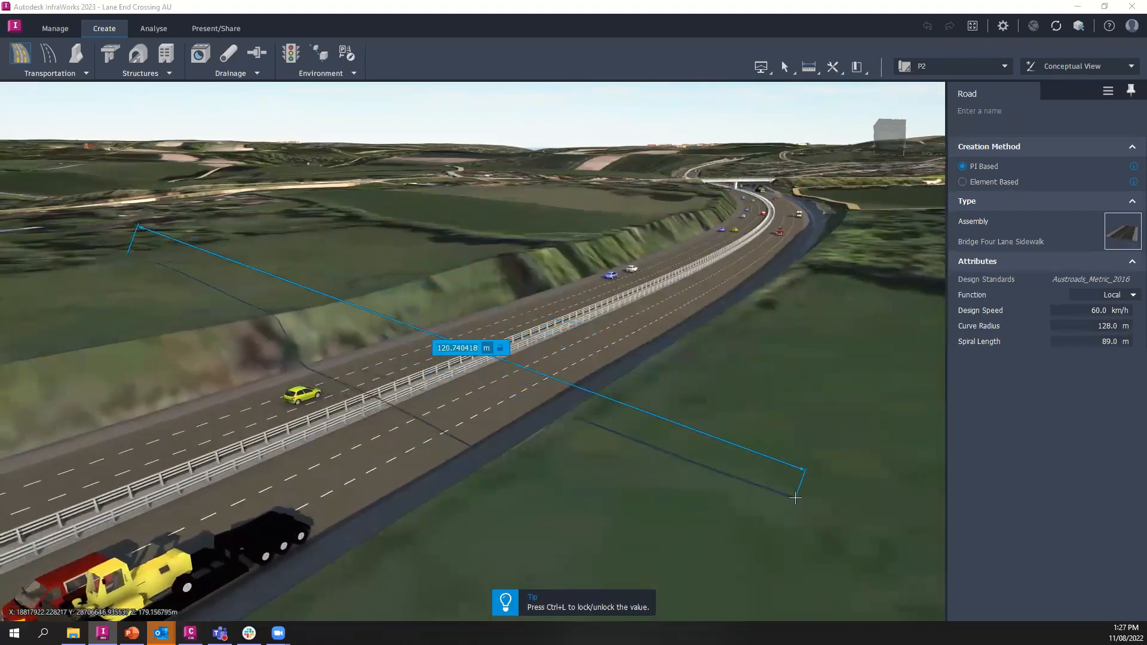
{"action": "left_click", "coordinate": [827, 505]}
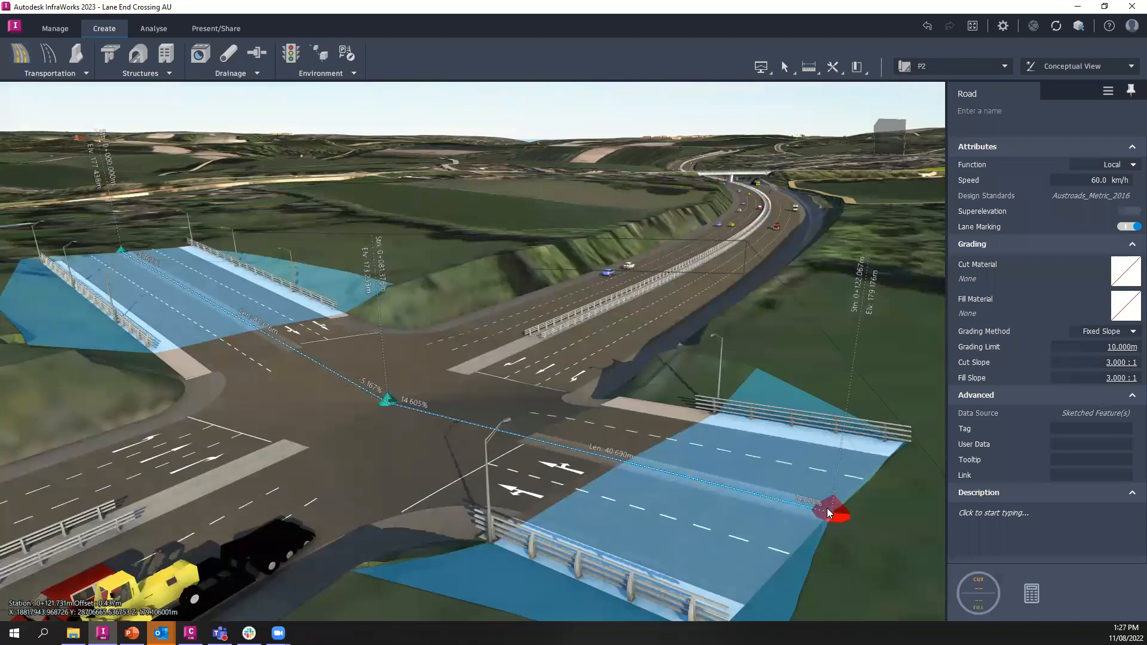
{"action": "left_click_drag", "start_coordinate": [828, 512], "coordinate": [827, 509]}
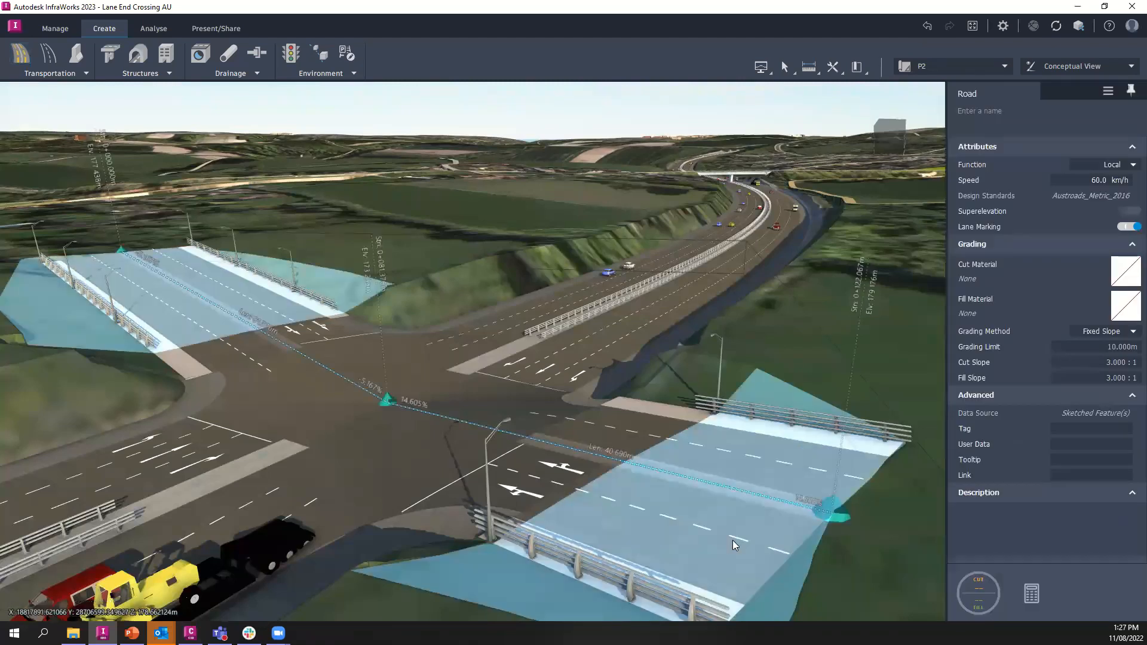
- Replace the new road's assembly with the Two Lanes template over its full length, from station 0+000 to 0+122.067
{"action": "right_click", "coordinate": [733, 539]}
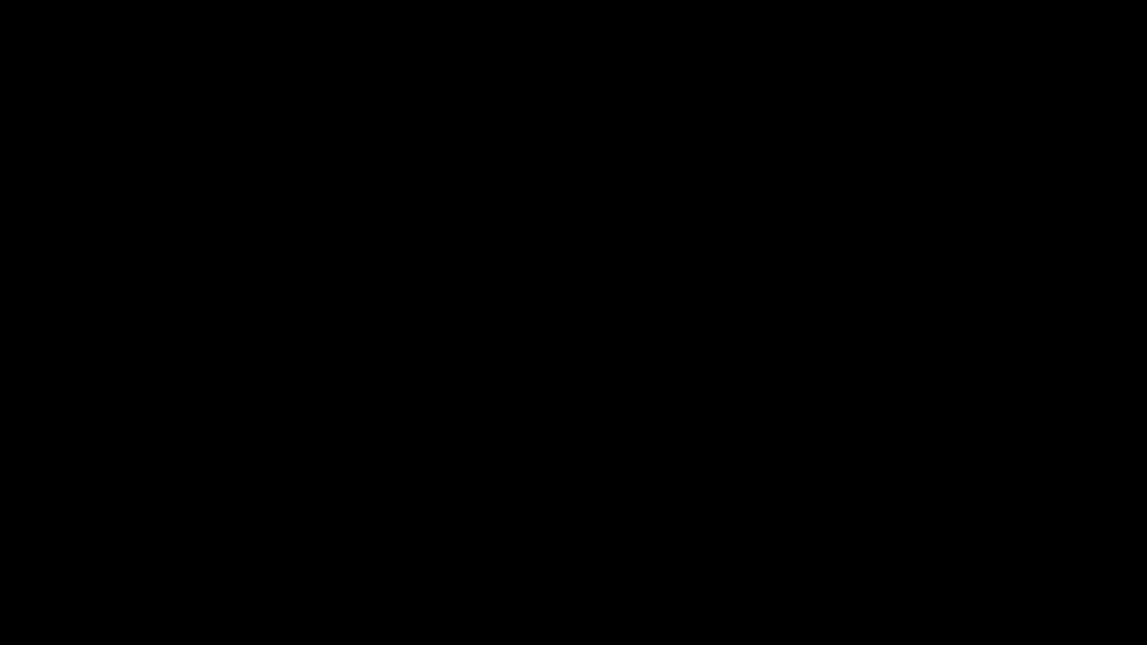
{"action": "mouse_move", "coordinate": [810, 459]}
{"action": "left_click", "coordinate": [897, 462]}
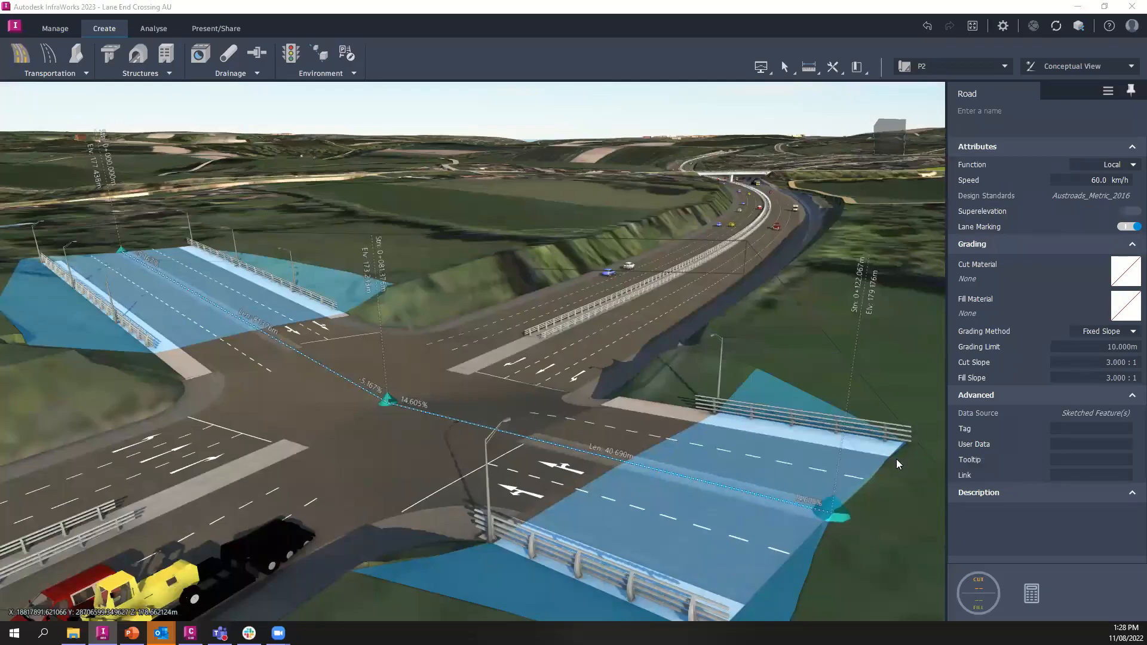
{"action": "left_click_drag", "start_coordinate": [824, 463], "coordinate": [704, 246]}
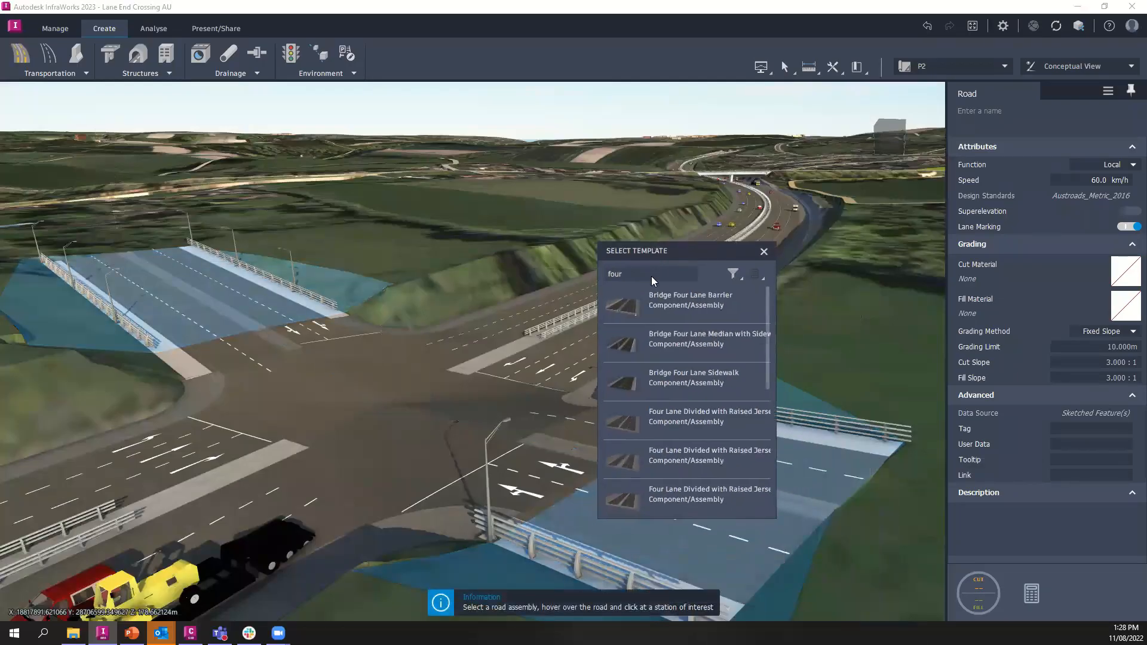
{"action": "left_click_drag", "start_coordinate": [635, 273], "coordinate": [598, 273]}
{"action": "type", "text": "tw"}
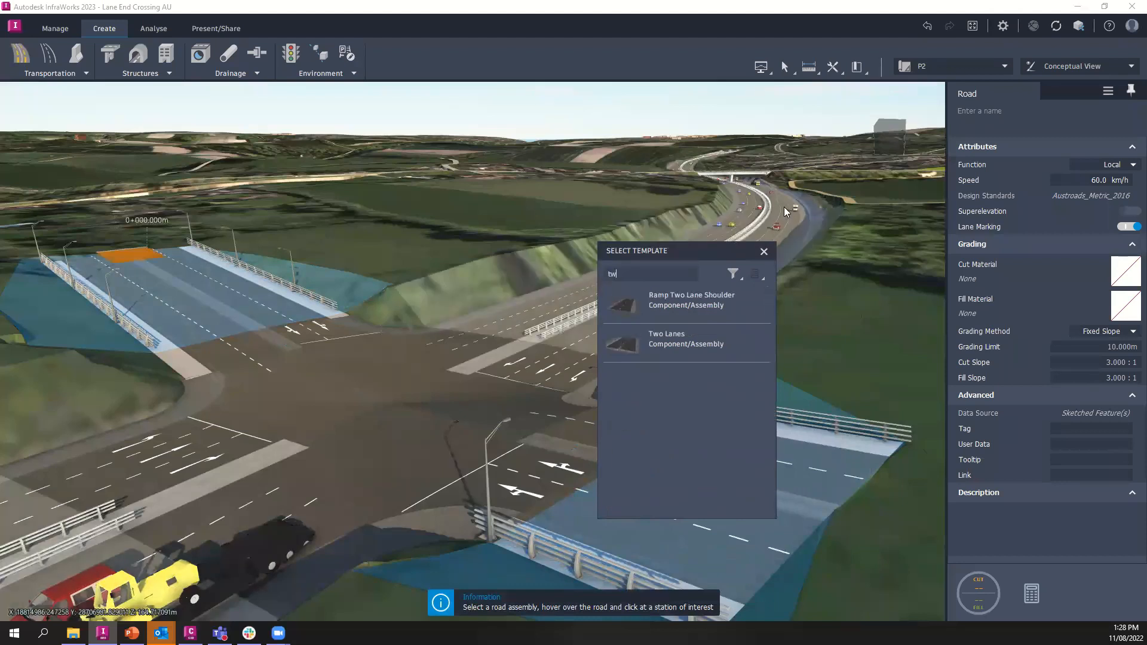
{"action": "type", "text": "o"}
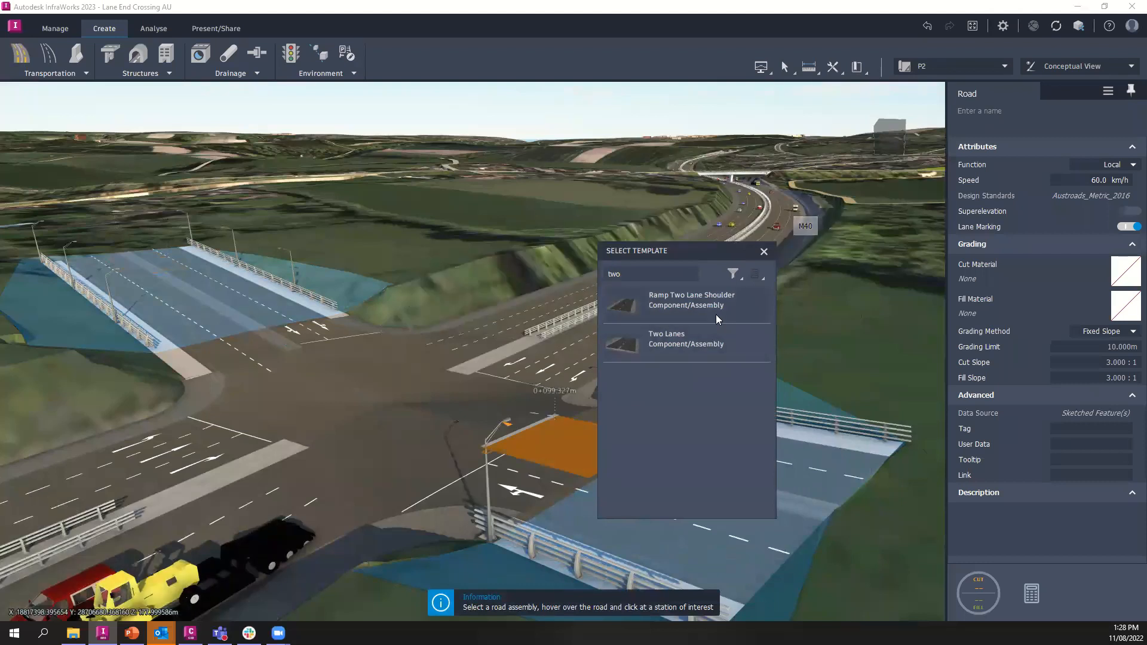
{"action": "left_click", "coordinate": [690, 338]}
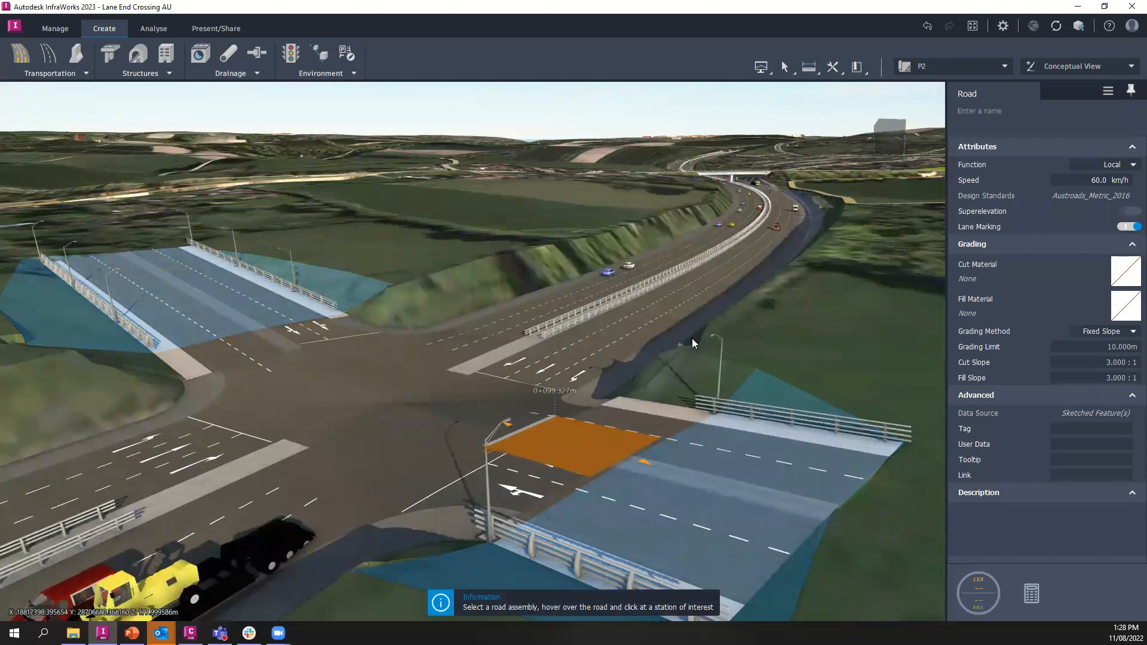
{"action": "left_click", "coordinate": [839, 532]}
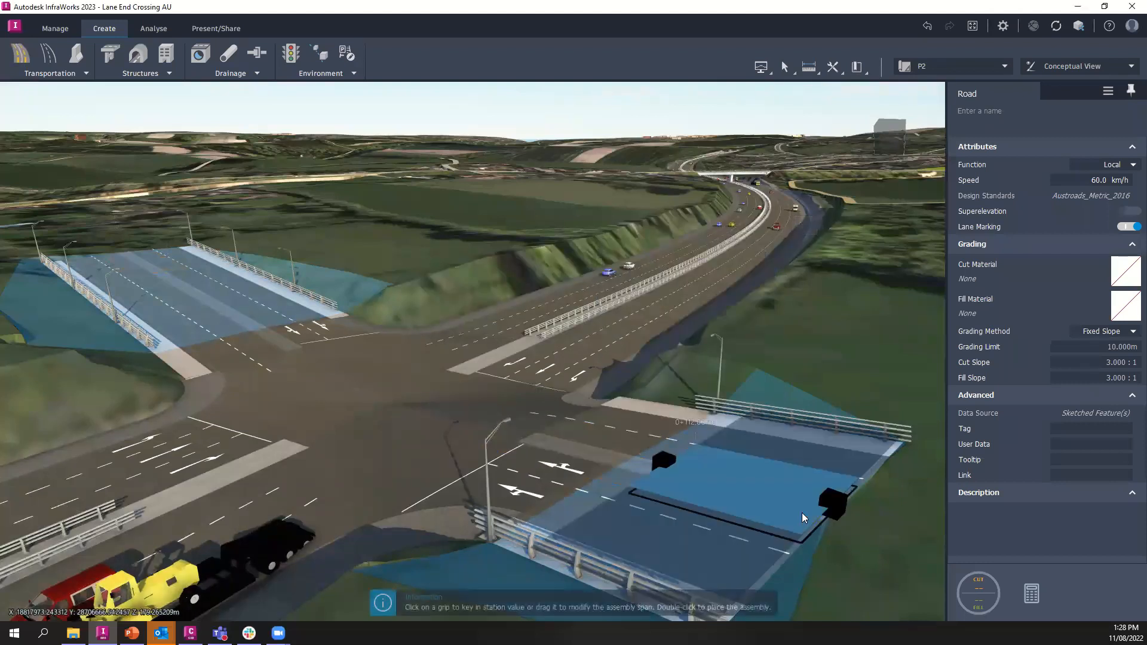
{"action": "left_click_drag", "start_coordinate": [668, 461], "coordinate": [126, 208]}
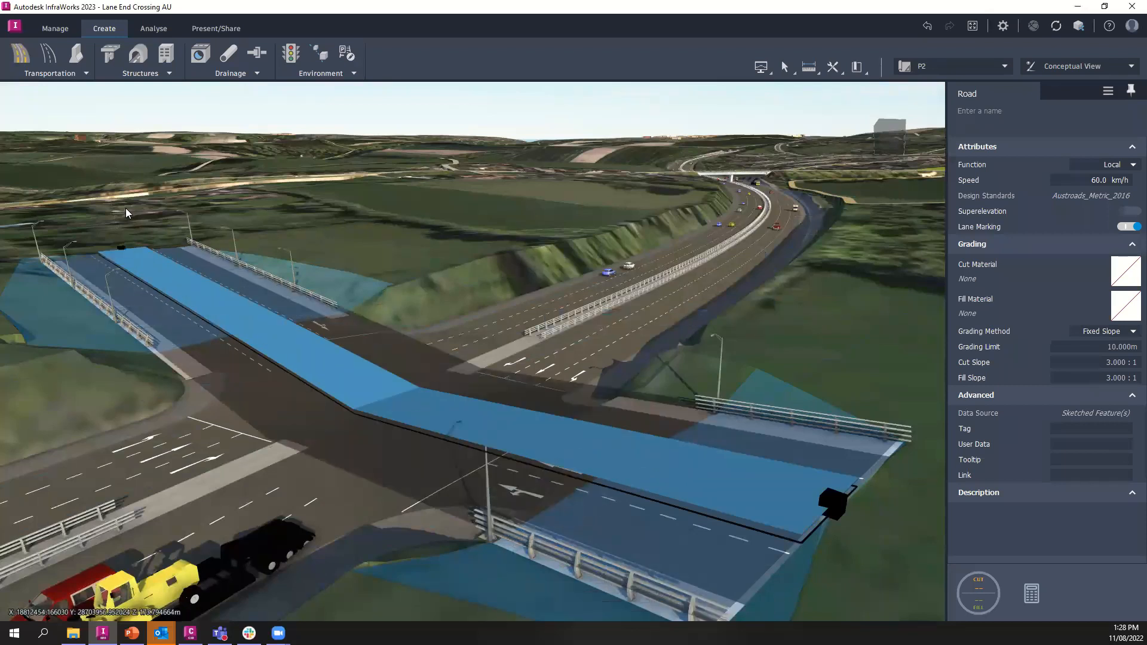
{"action": "double_click", "coordinate": [719, 335]}
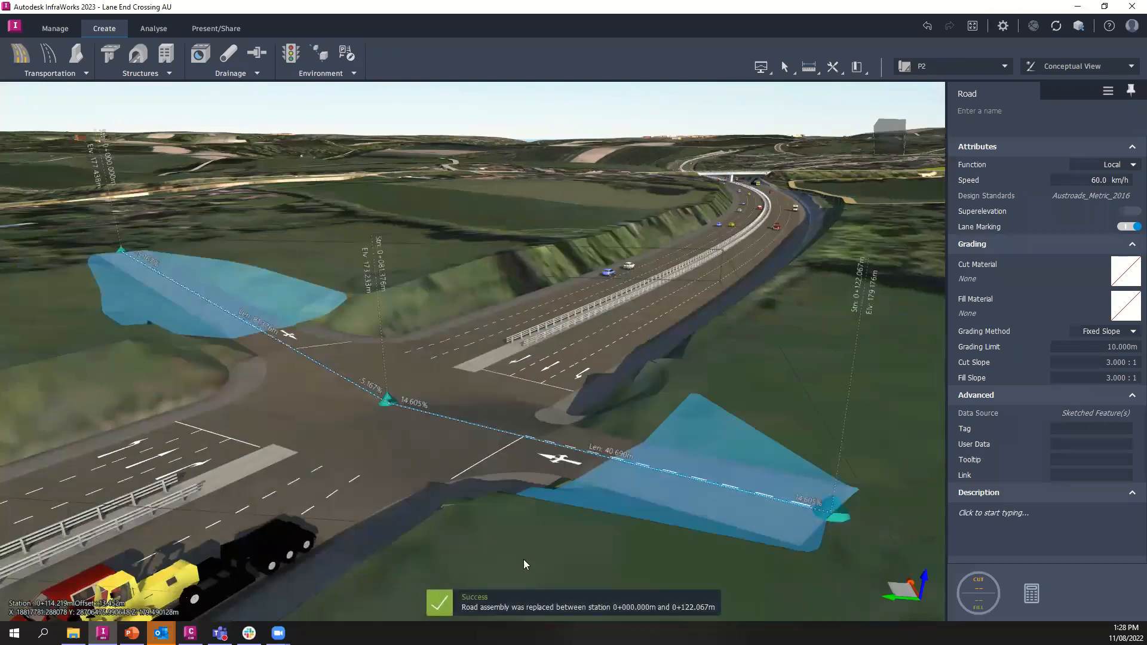
- Raise the middle vertical point of the new road in its Profile View to carry it over the motorway, and close the profile
{"action": "left_click_drag", "start_coordinate": [542, 541], "coordinate": [771, 497]}
{"action": "scroll", "coordinate": [770, 497], "scroll_direction": "down", "scroll_amount": 3}
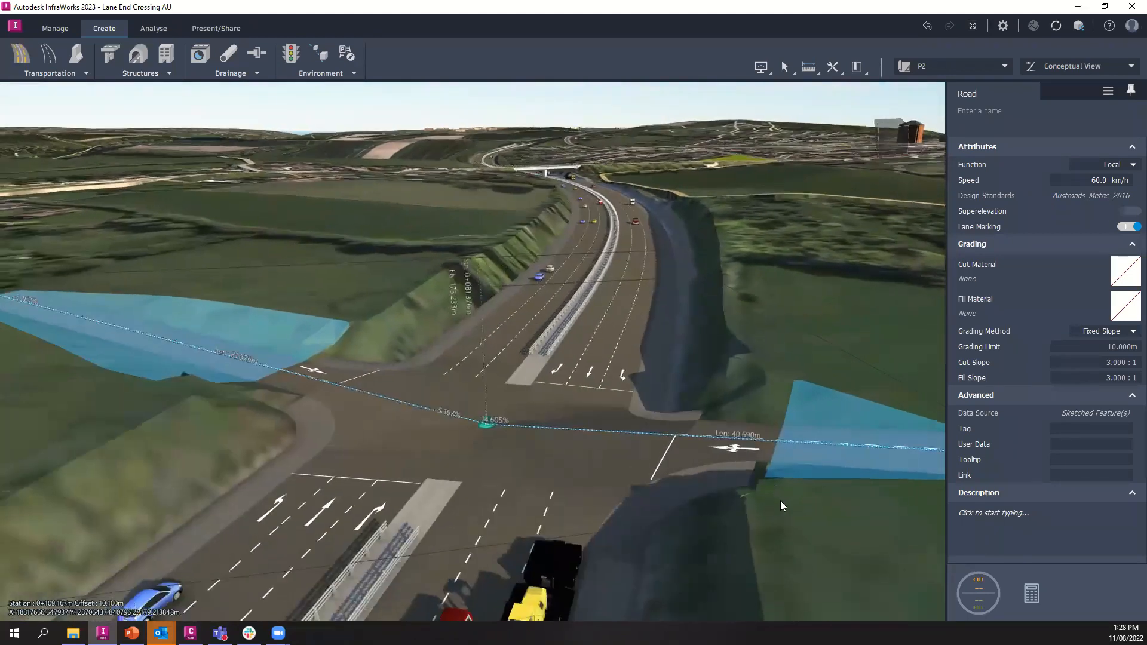
{"action": "middle_click_drag", "start_coordinate": [754, 553], "coordinate": [730, 535]}
{"action": "left_click_drag", "start_coordinate": [730, 535], "coordinate": [713, 523]}
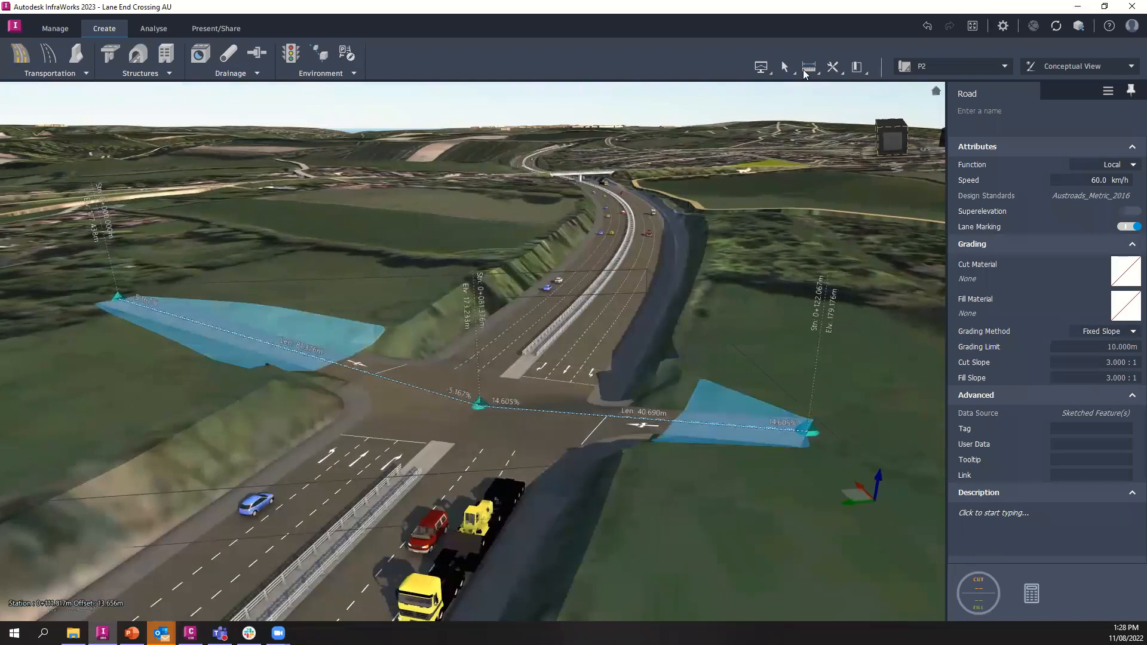
{"action": "left_click", "coordinate": [762, 69]}
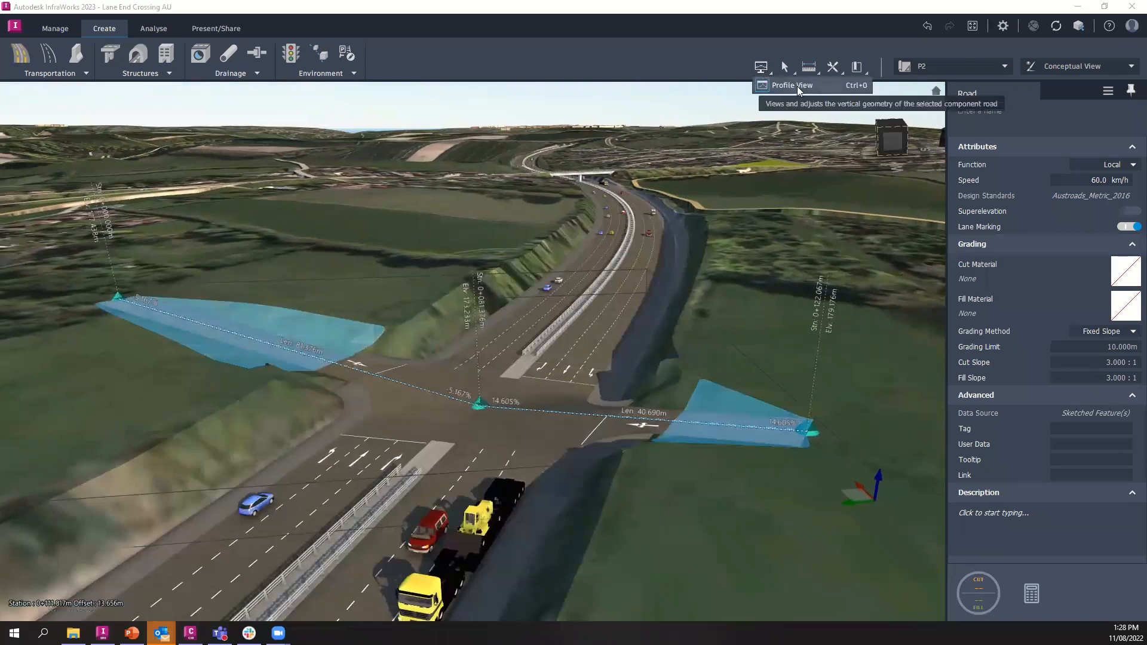
{"action": "left_click", "coordinate": [796, 86]}
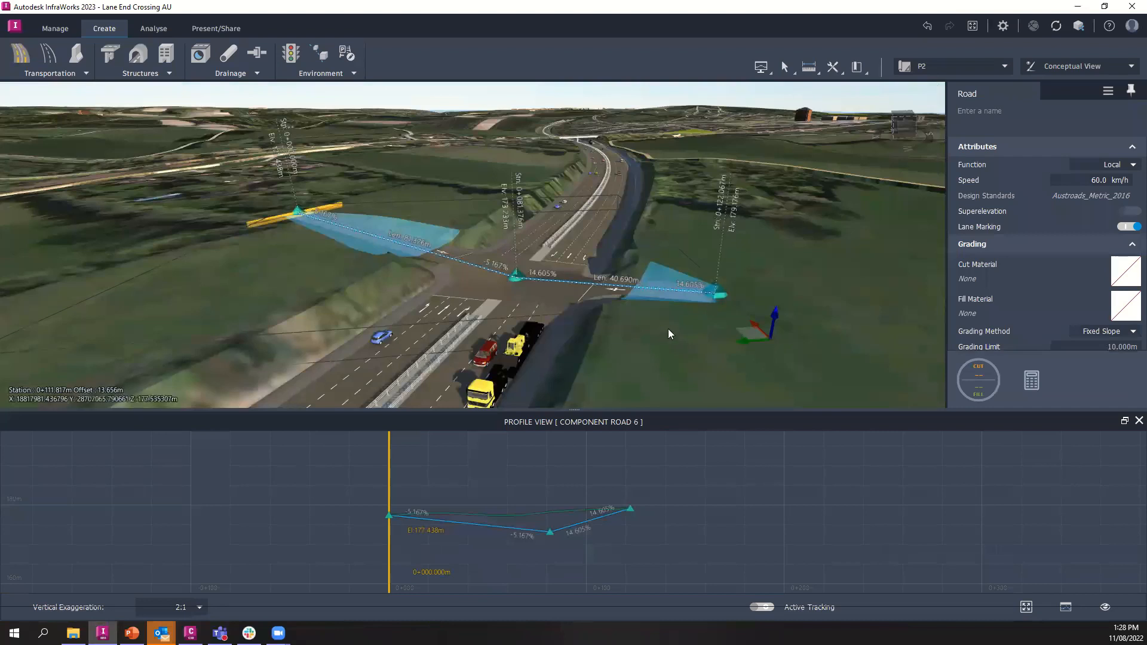
{"action": "scroll", "coordinate": [548, 524], "scroll_direction": "up", "scroll_amount": 5}
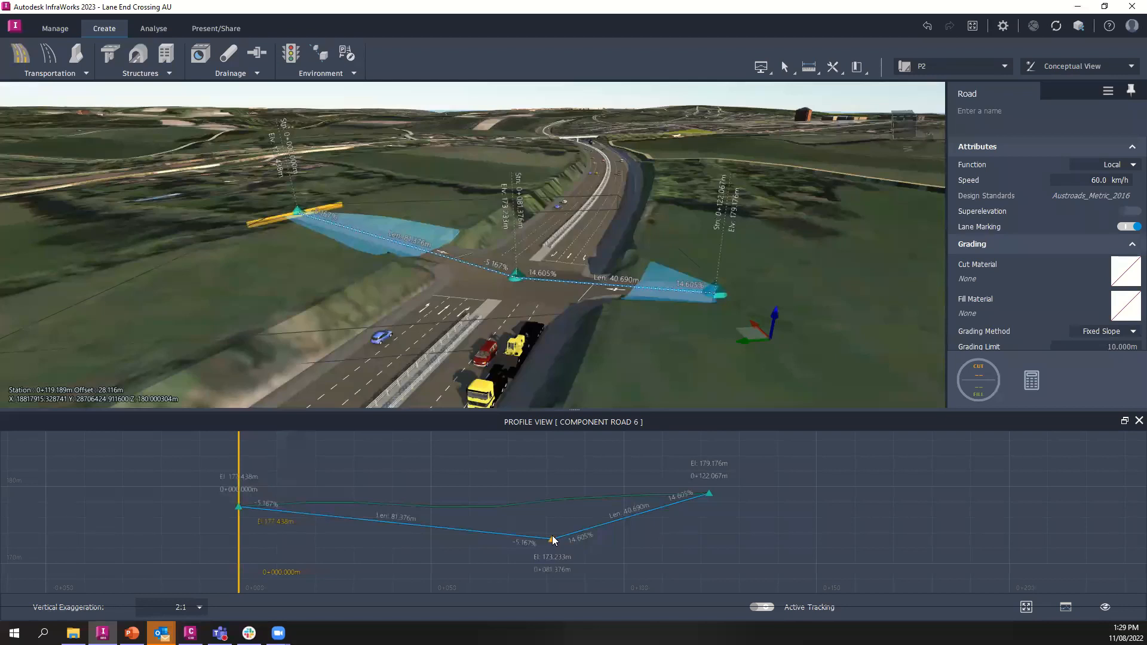
{"action": "mouse_move", "coordinate": [552, 535]}
{"action": "left_mouse_down"}
{"action": "mouse_move", "coordinate": [553, 490]}
{"action": "mouse_move", "coordinate": [528, 487]}
{"action": "left_mouse_up"}
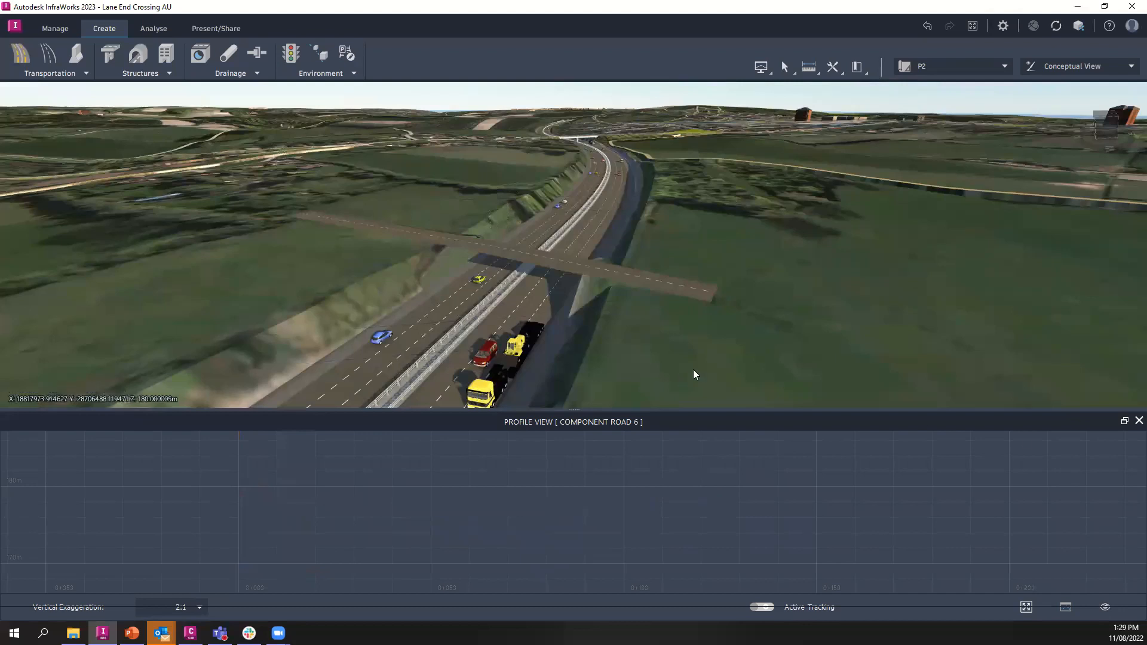
{"action": "left_click", "coordinate": [1139, 421]}
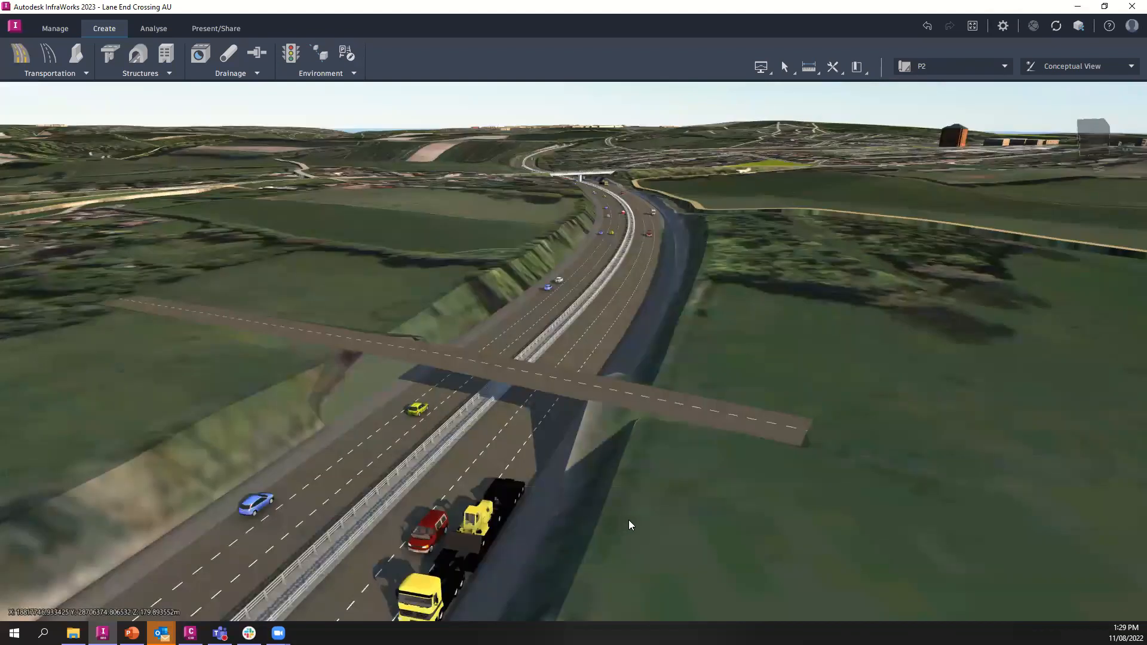
- Add a bridge structure to the new road over the motorway, from chainage 54.754 m to 108.302 m
{"action": "scroll", "coordinate": [687, 481], "scroll_direction": "up", "scroll_amount": 5}
{"action": "left_click_drag", "start_coordinate": [671, 493], "coordinate": [747, 441]}
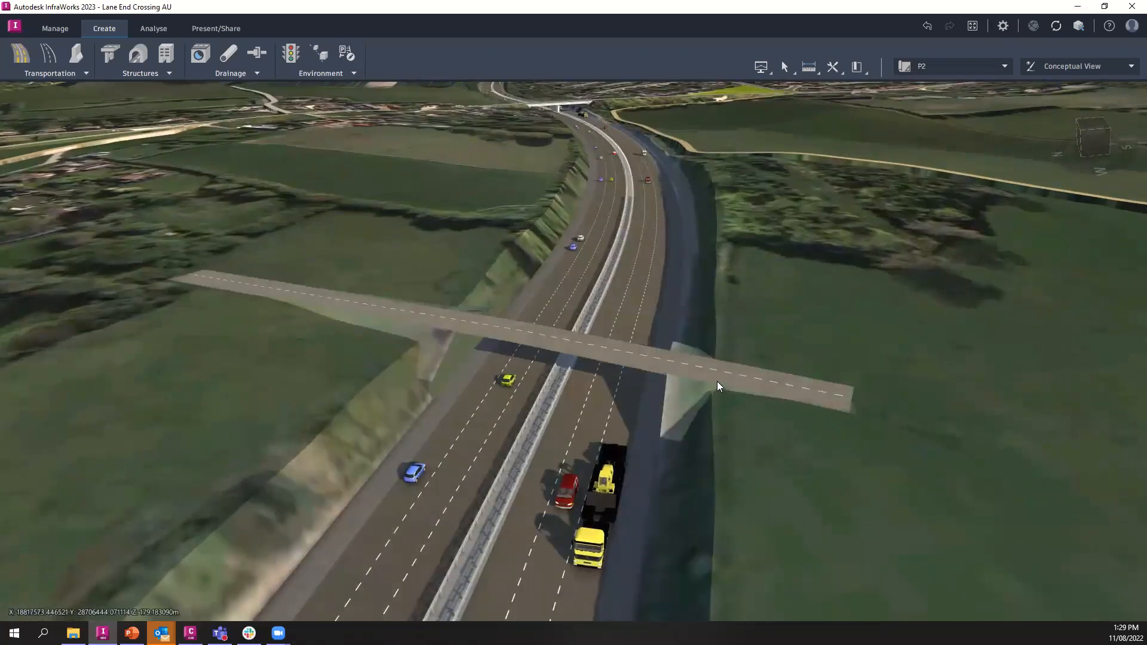
{"action": "left_click", "coordinate": [590, 348]}
{"action": "right_click", "coordinate": [591, 349]}
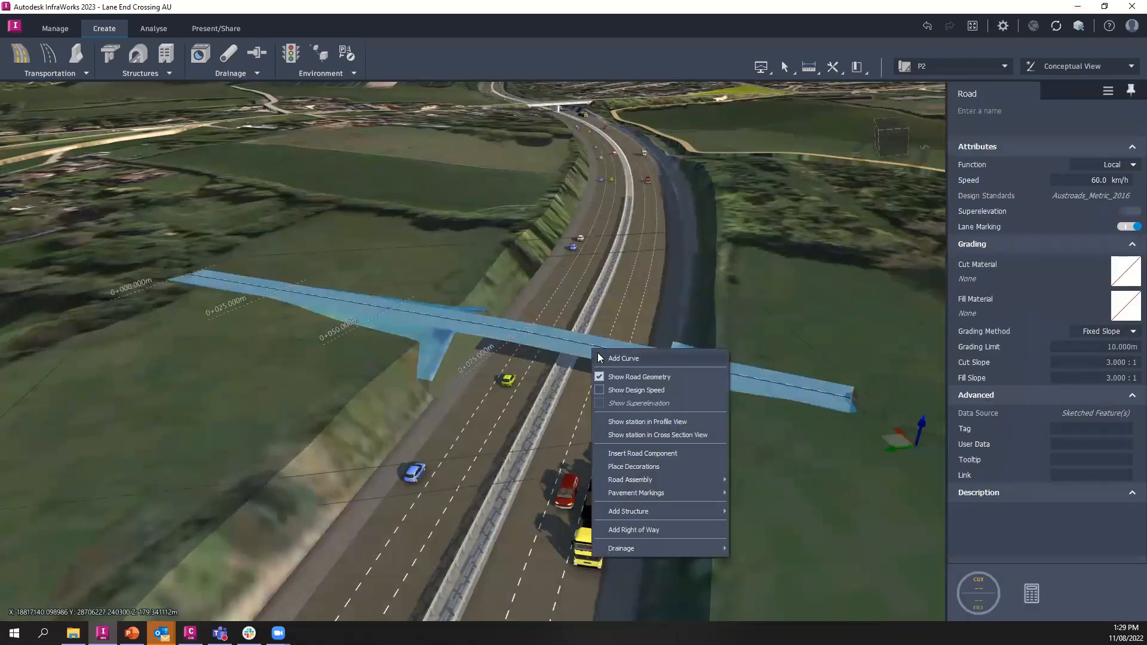
{"action": "mouse_move", "coordinate": [689, 491]}
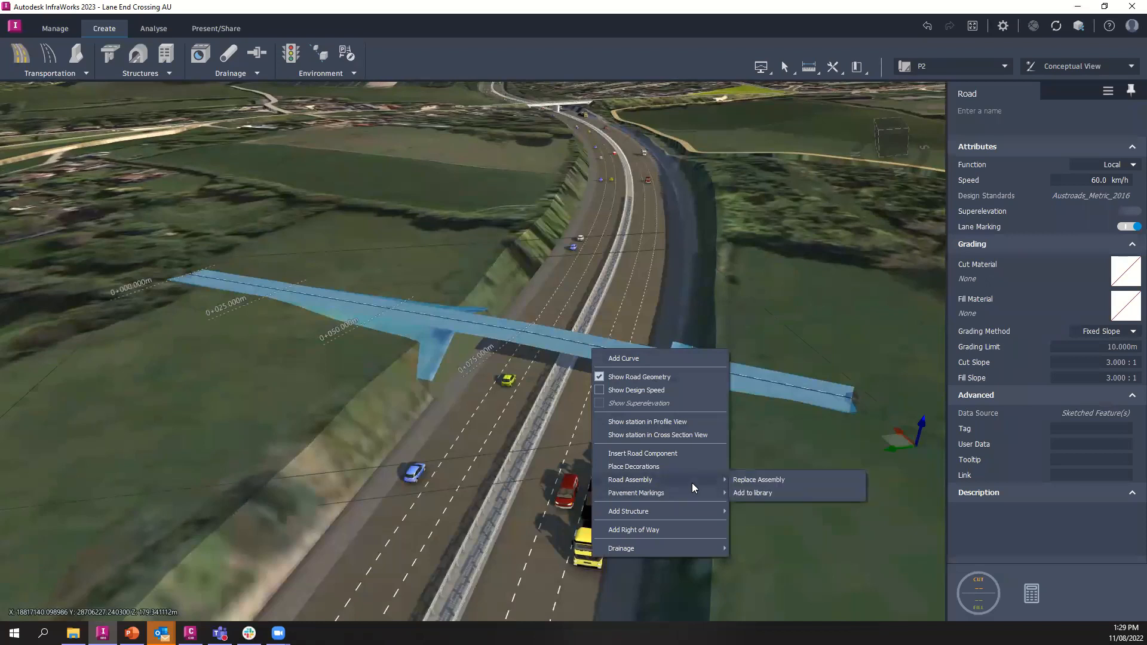
{"action": "mouse_move", "coordinate": [709, 512]}
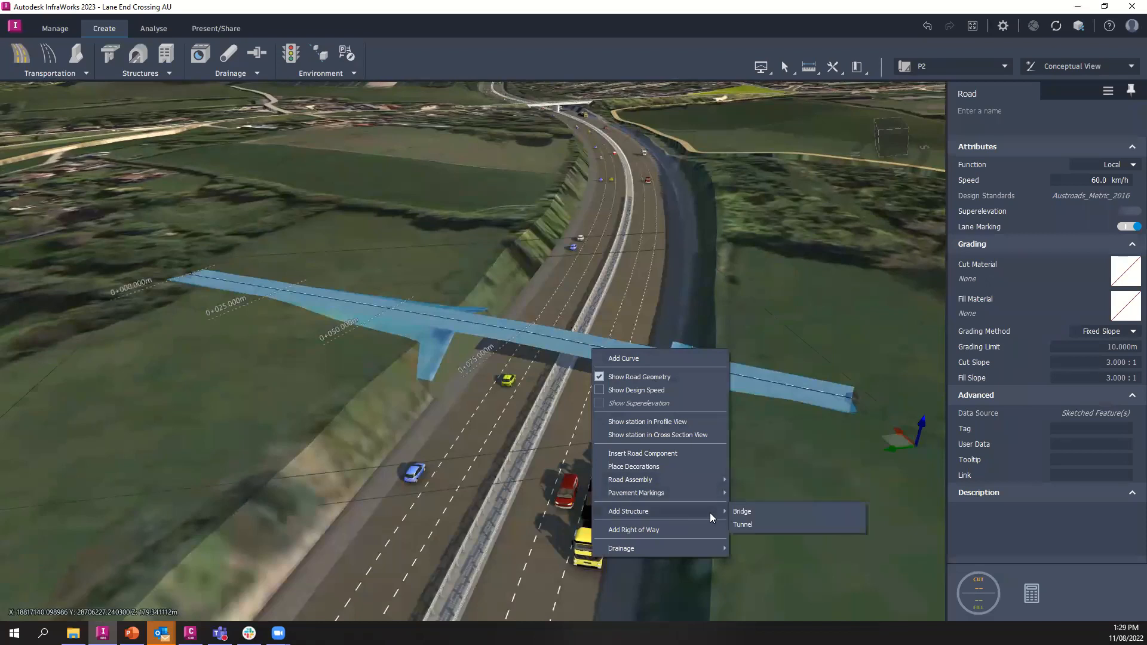
{"action": "left_click", "coordinate": [760, 514]}
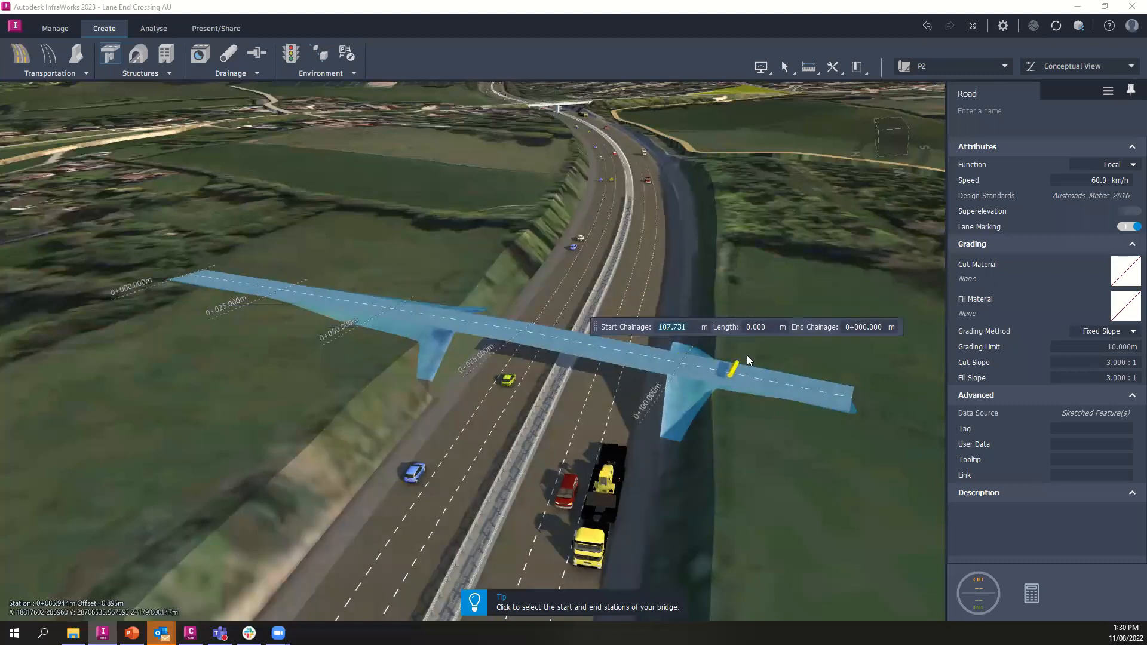
{"action": "left_click", "coordinate": [391, 331]}
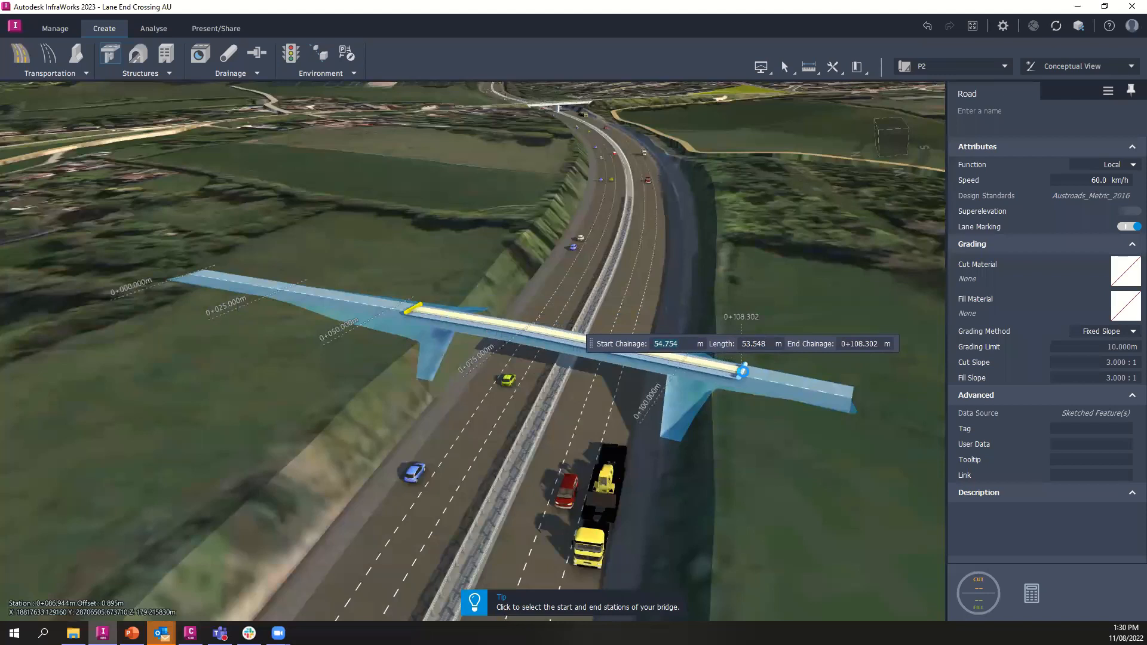
{"action": "left_click", "coordinate": [743, 372]}
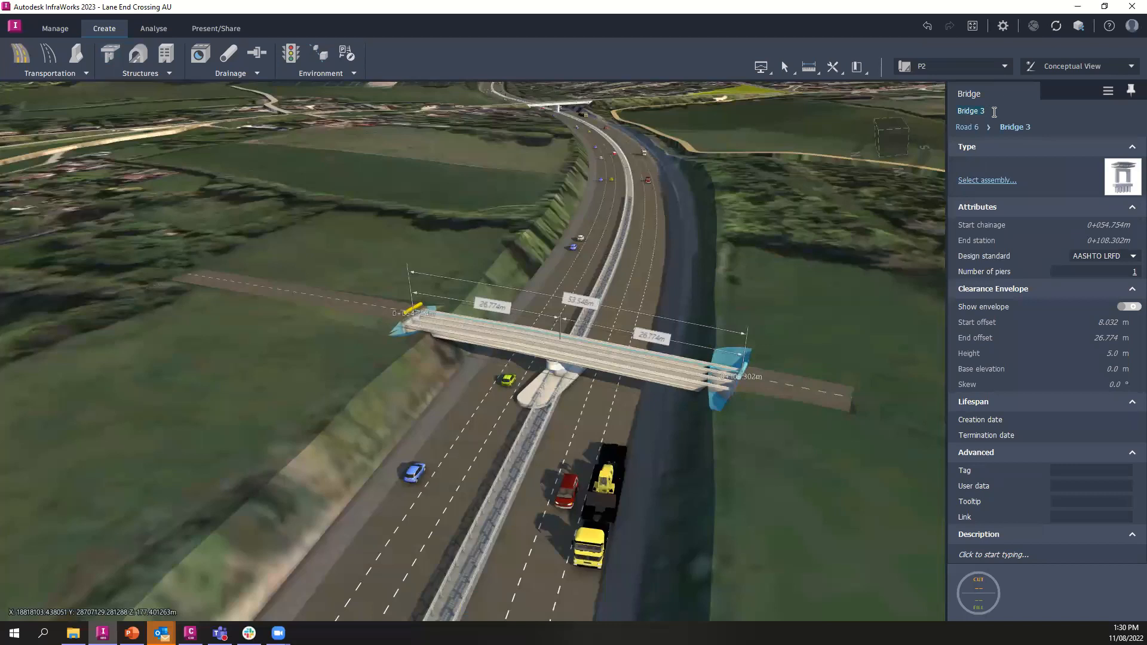
- Rename the new bridge as Magnolia Bridge and view its girders, pier and abutments up close
{"action": "key", "text": "BackSpace"}
{"action": "type", "text": "Magnolia"}
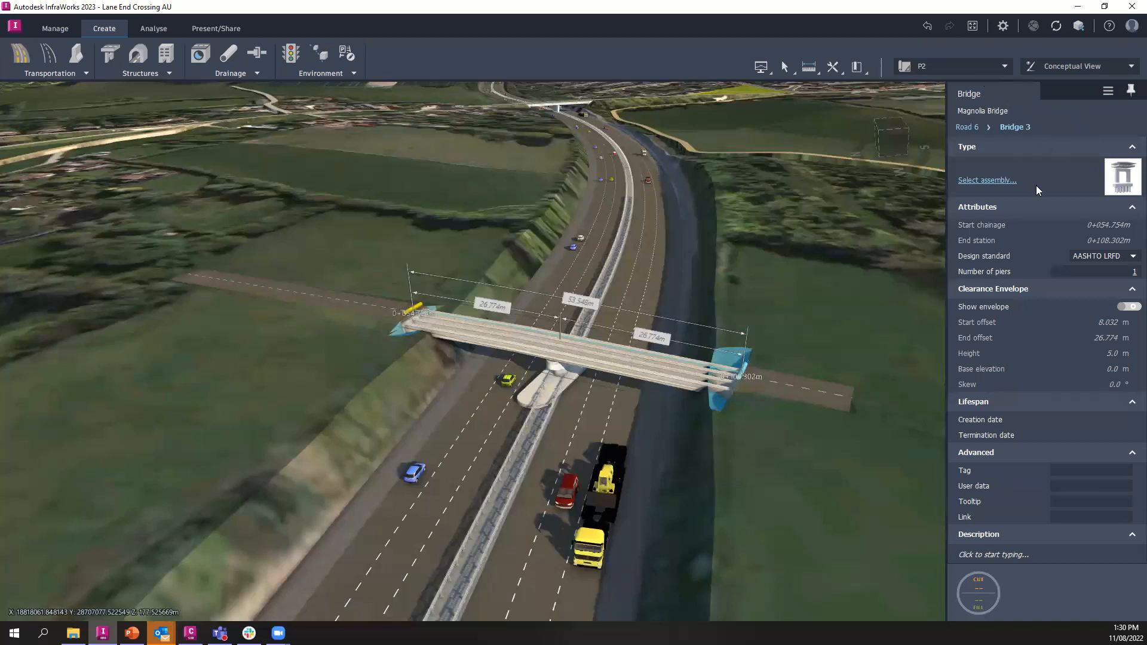
{"action": "left_click", "coordinate": [1074, 592]}
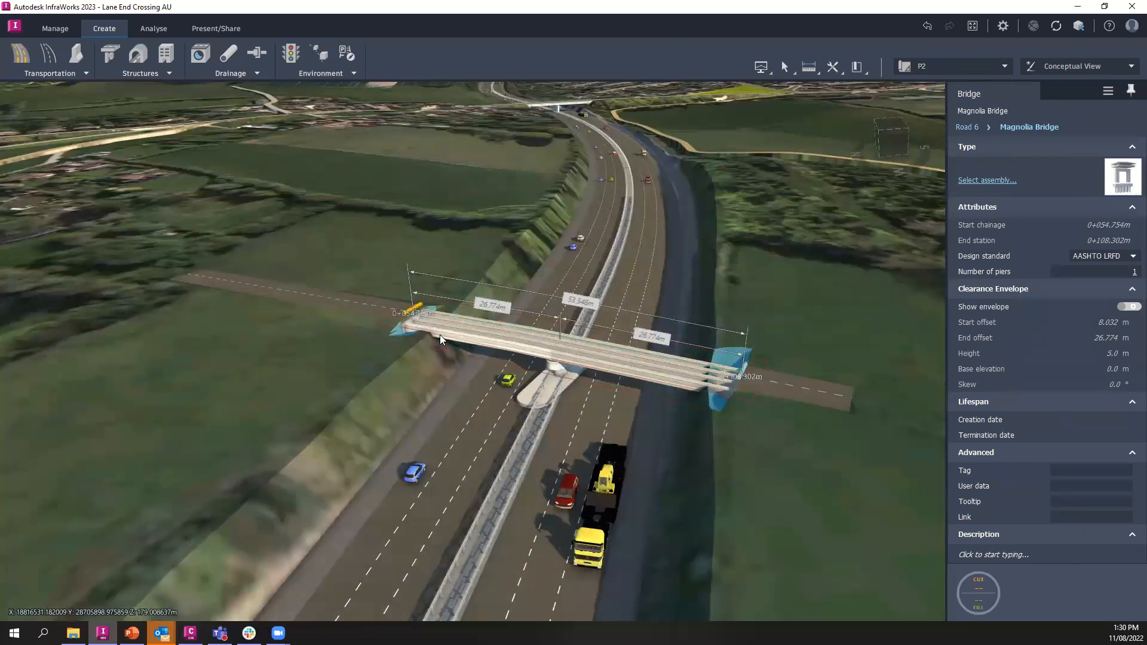
{"action": "left_click_drag", "start_coordinate": [739, 420], "coordinate": [729, 394]}
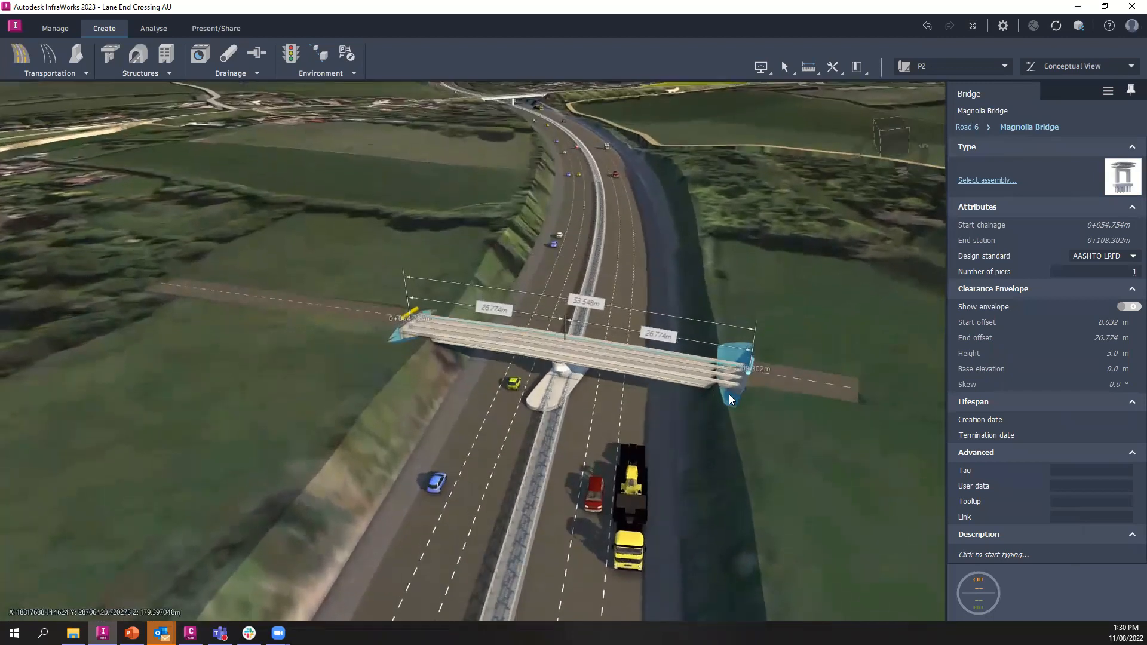
{"action": "scroll", "coordinate": [729, 395], "scroll_direction": "up", "scroll_amount": 4}
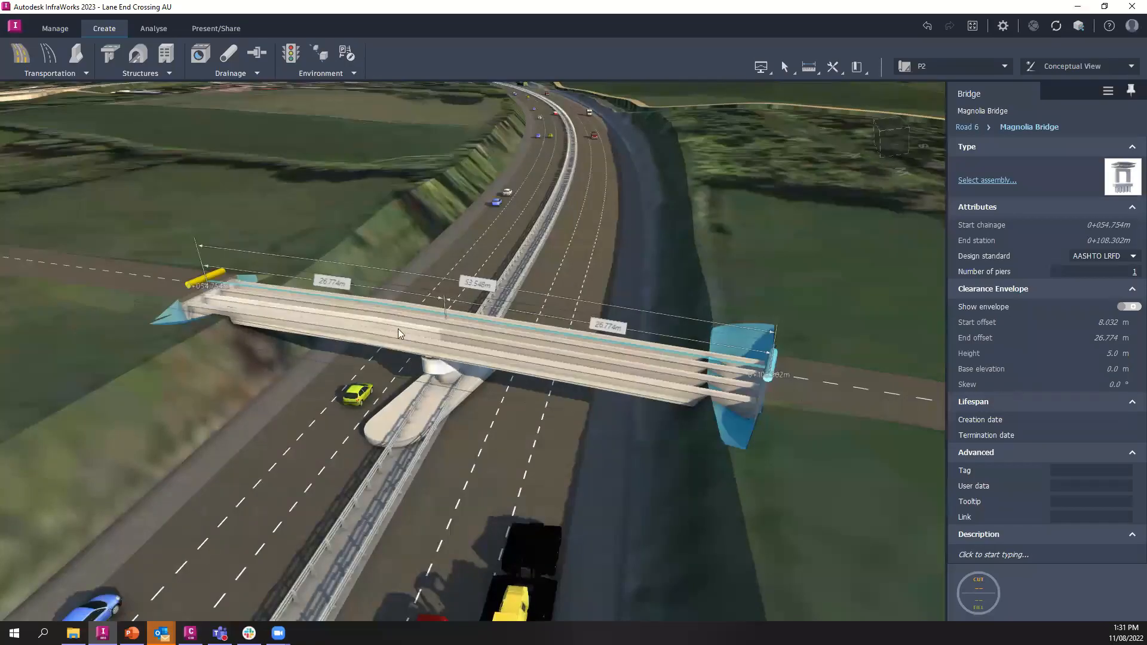
- Check which design standards are available for the Magnolia Bridge and leave the setting as it is
{"action": "left_click", "coordinate": [1130, 257]}
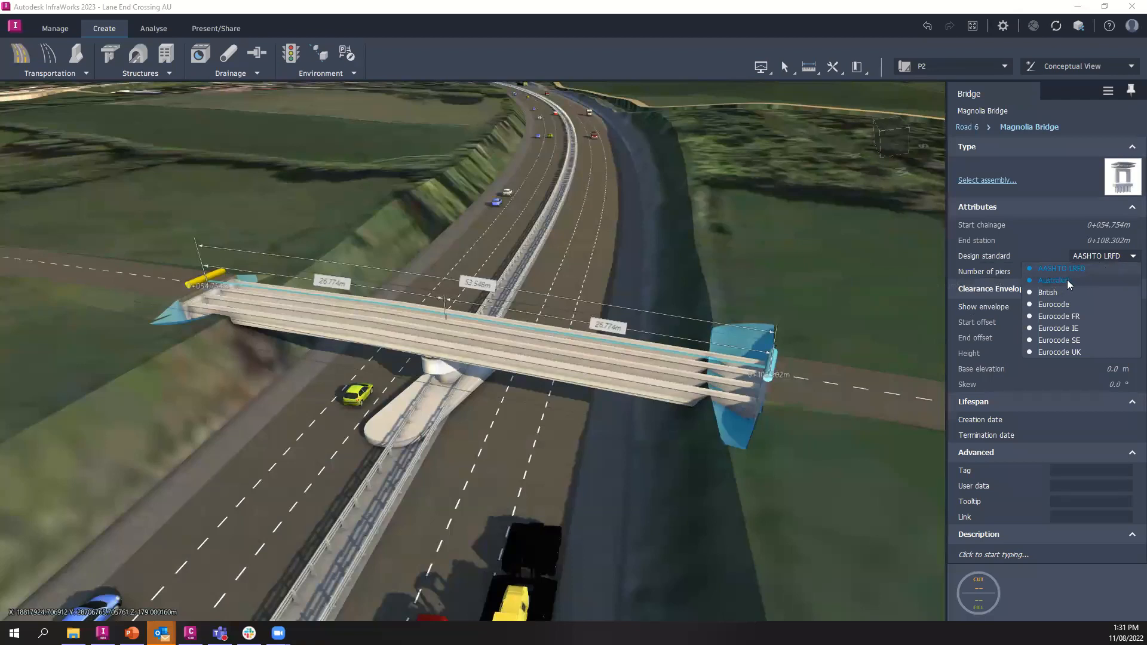
{"action": "left_click", "coordinate": [989, 257]}
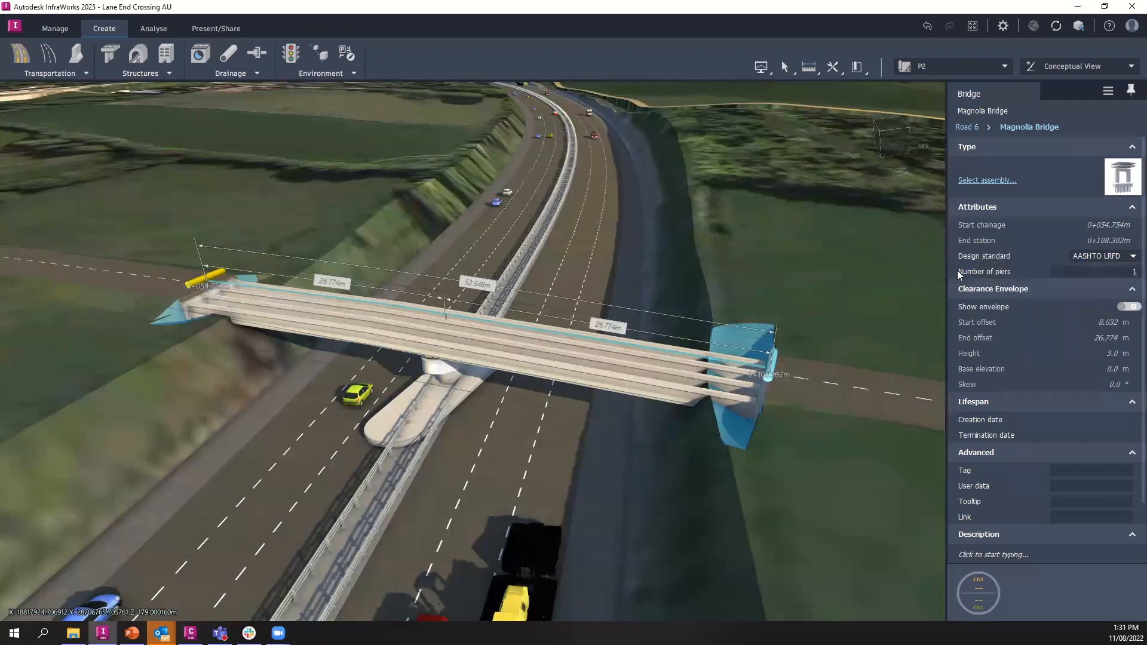
- Set the abutment at the bridge's end station to an offset of 3 m and a skew of 20°
{"action": "middle_click_drag", "start_coordinate": [781, 446], "coordinate": [849, 375]}
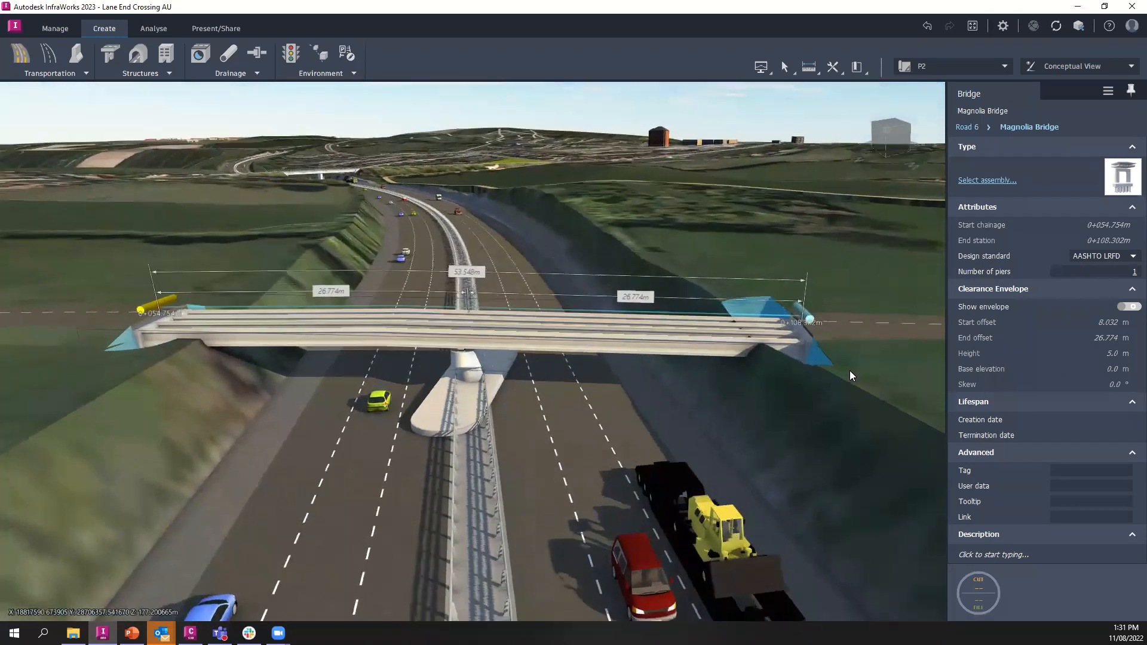
{"action": "scroll", "coordinate": [849, 370], "scroll_direction": "up", "scroll_amount": 3}
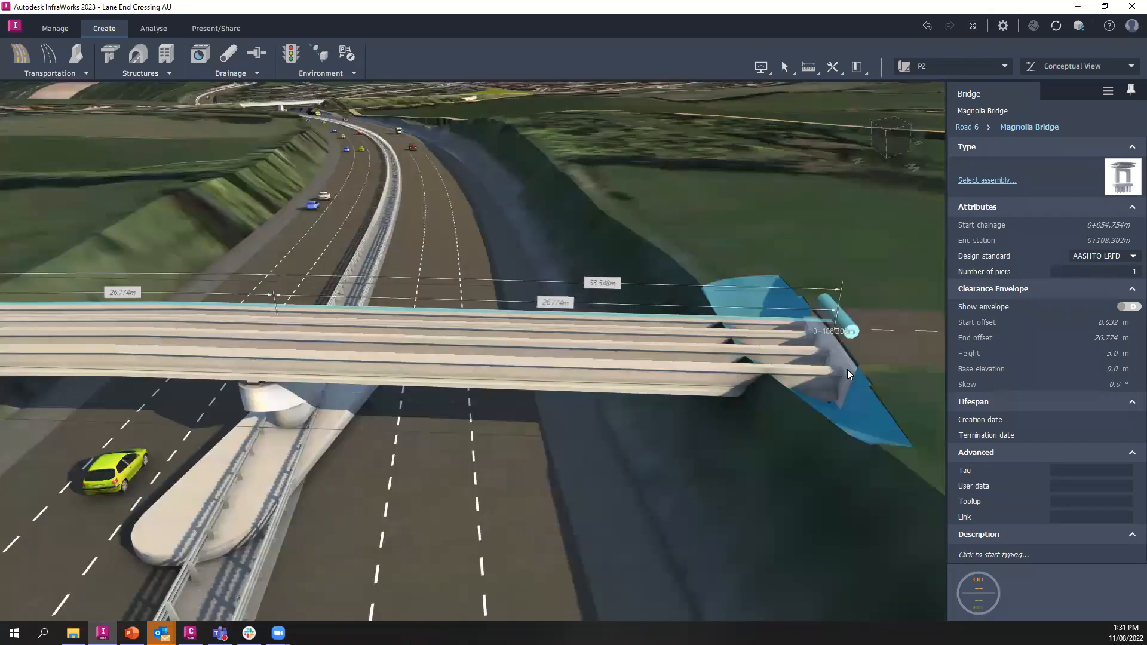
{"action": "left_click", "coordinate": [846, 369]}
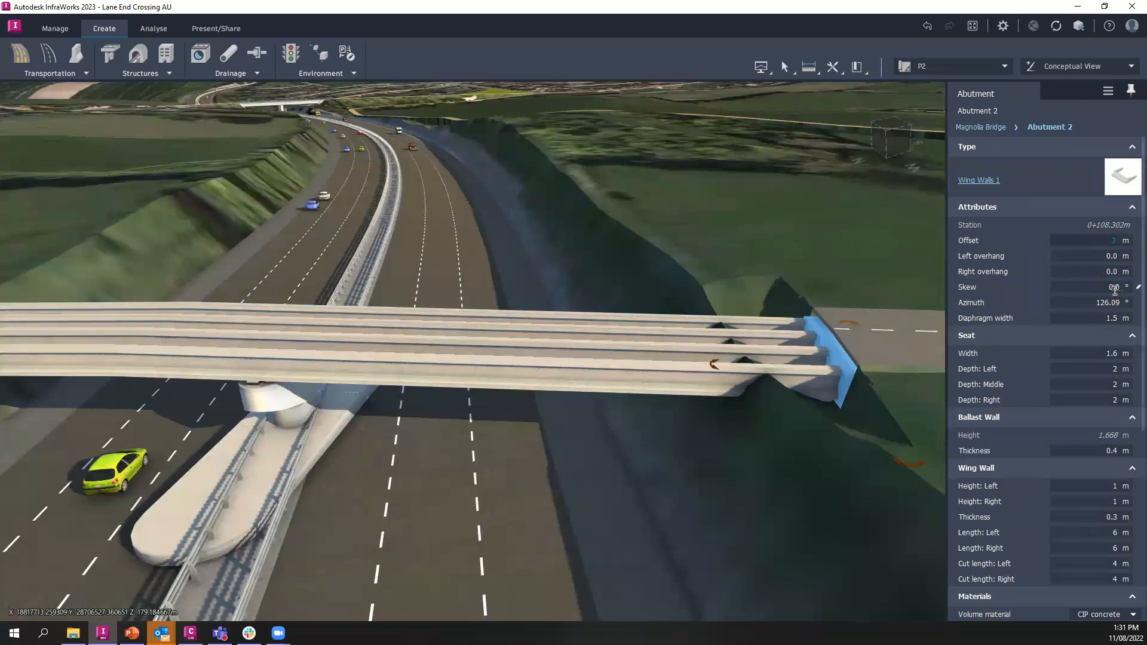
{"action": "left_click", "coordinate": [1114, 287]}
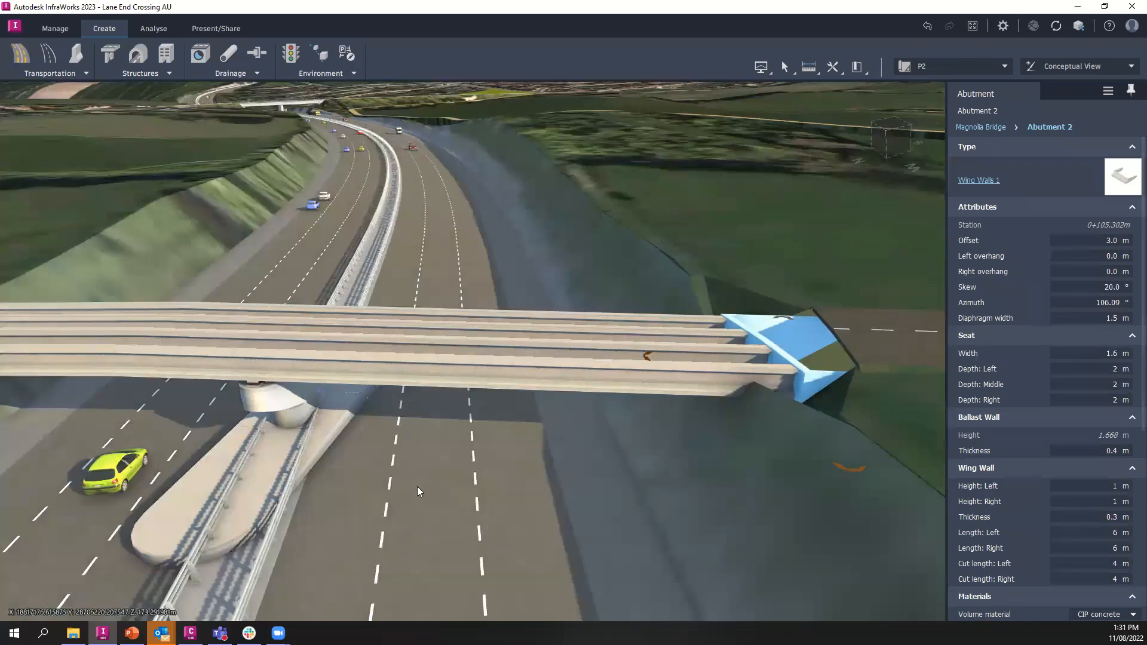
- Set the skew of the bridge's central pier to 20°
{"action": "left_click_drag", "start_coordinate": [417, 488], "coordinate": [437, 476]}
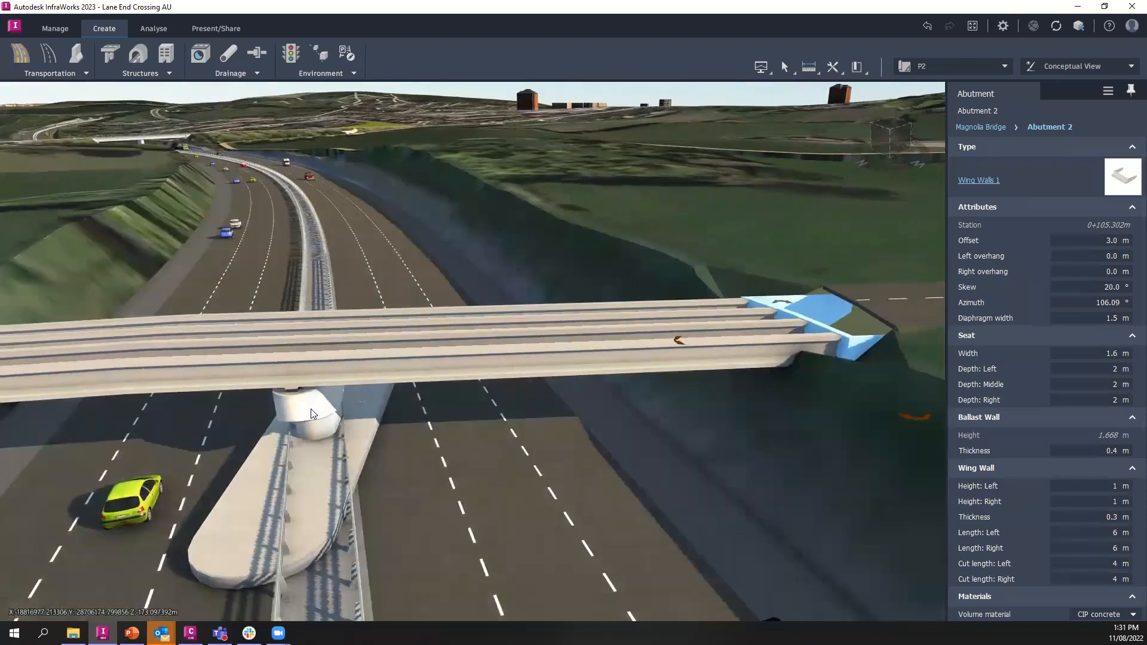
{"action": "left_click", "coordinate": [316, 416]}
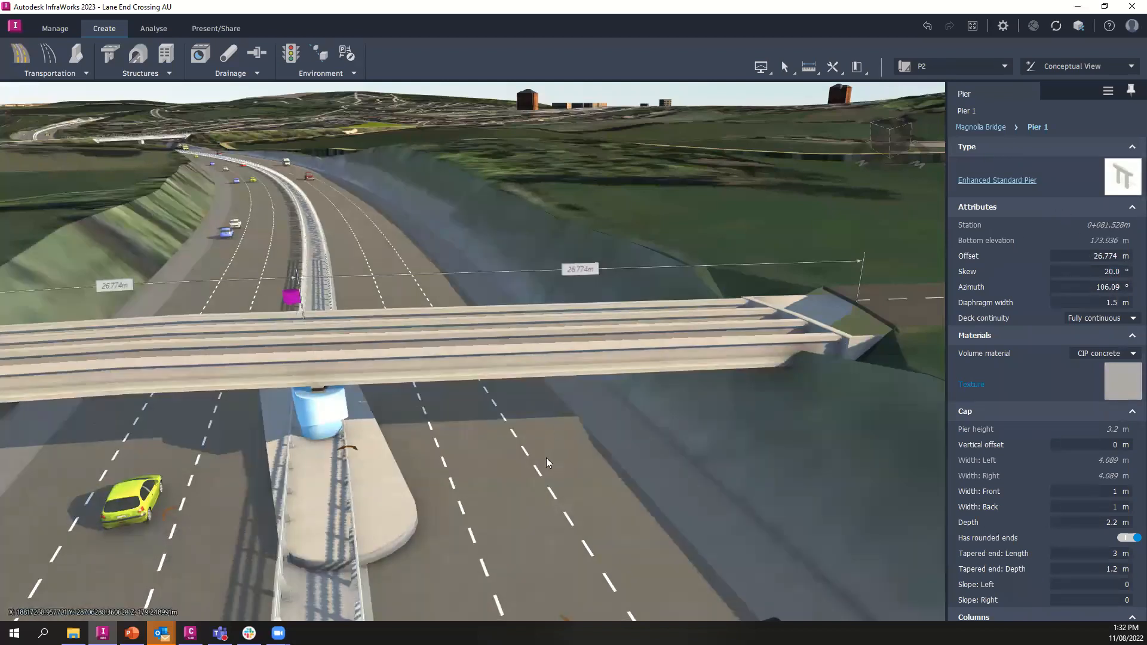
{"action": "left_click_drag", "start_coordinate": [546, 458], "coordinate": [370, 394]}
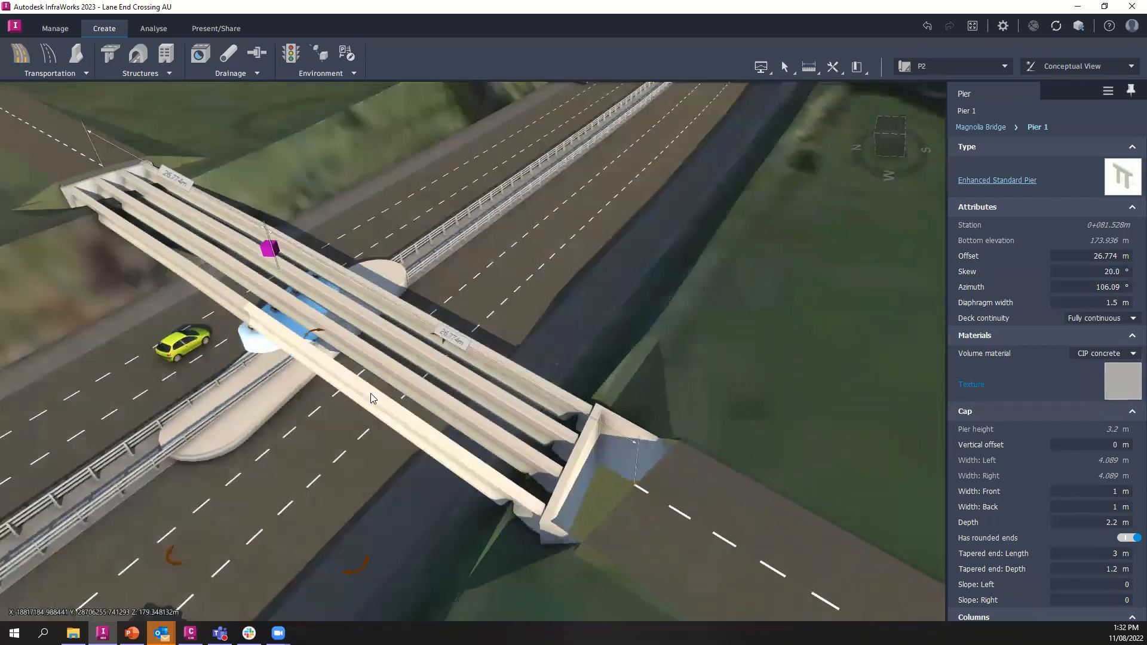
- Browse the external and internal girder components for the span at the bridge's end, searching for steel and australia, and keep the existing types
{"action": "left_click", "coordinate": [372, 402]}
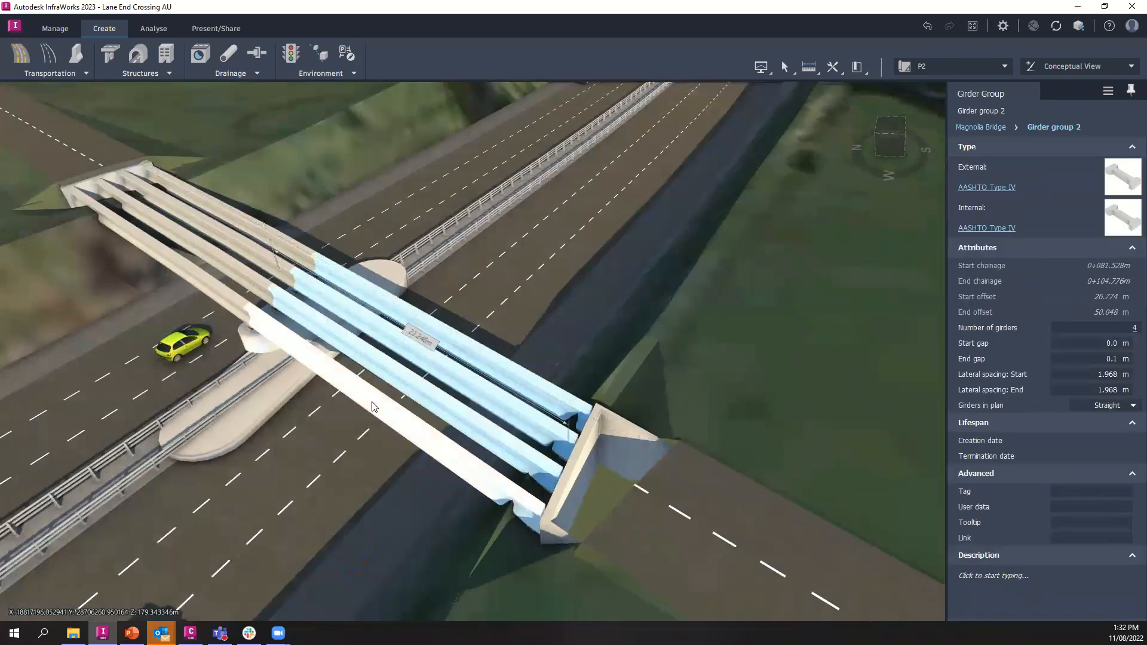
{"action": "left_click", "coordinate": [1000, 188]}
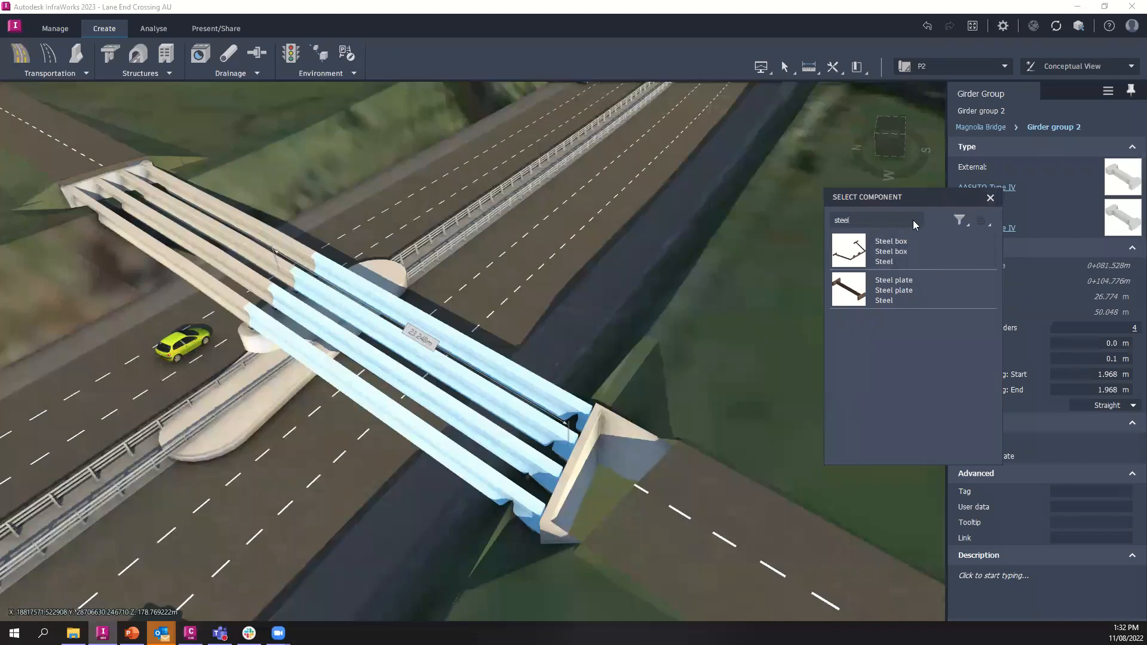
{"action": "key", "text": "BackSpace"}
{"action": "key", "text": "BackSpace"}
{"action": "key", "text": "BackSpace"}
{"action": "key", "text": "BackSpace"}
{"action": "key", "text": "BackSpace"}
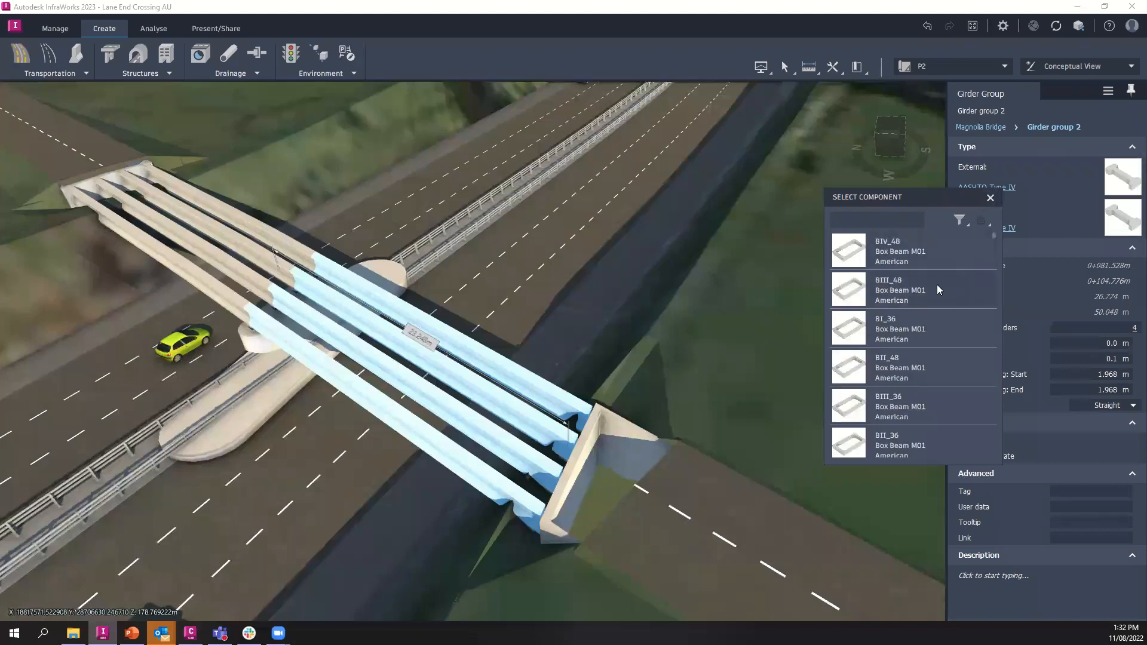
{"action": "type", "text": "au"}
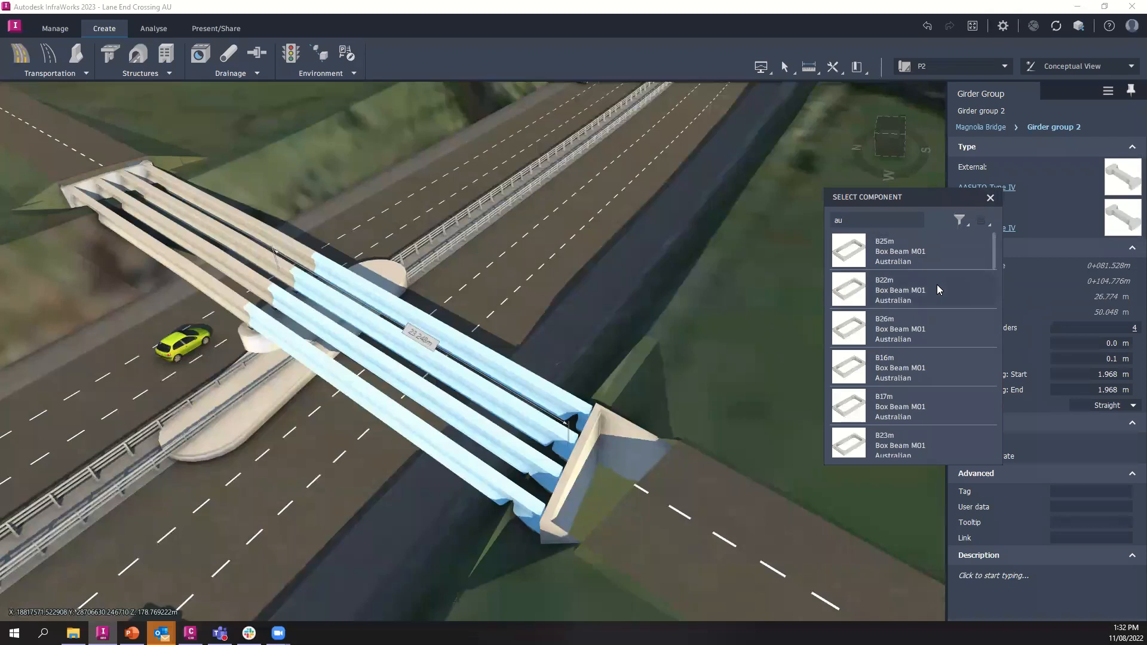
{"action": "type", "text": "stralia"}
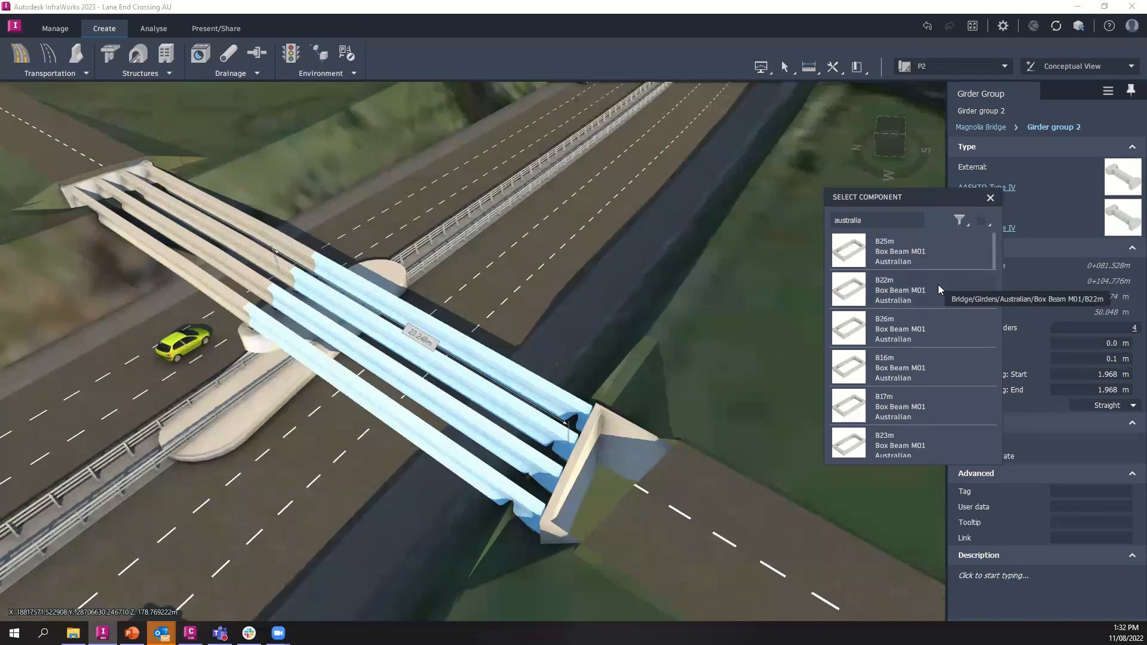
{"action": "left_click_drag", "start_coordinate": [933, 198], "coordinate": [815, 194]}
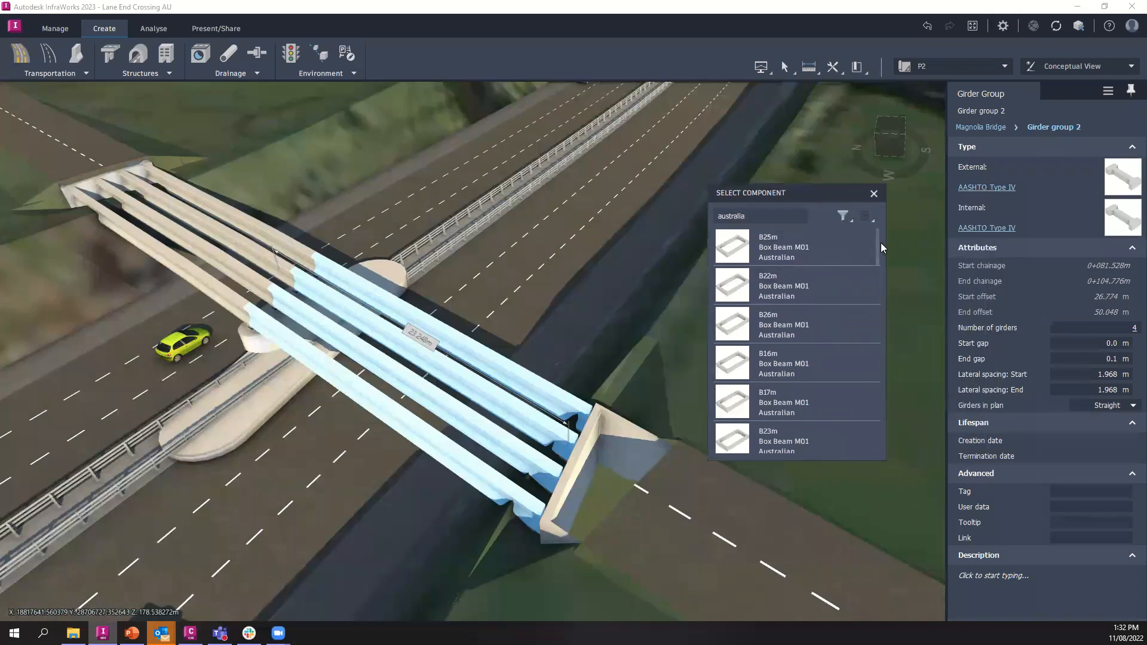
{"action": "mouse_move", "coordinate": [875, 255]}
{"action": "left_mouse_down"}
{"action": "mouse_move", "coordinate": [874, 342]}
{"action": "mouse_move", "coordinate": [876, 254]}
{"action": "left_mouse_up"}
{"action": "left_click", "coordinate": [873, 195]}
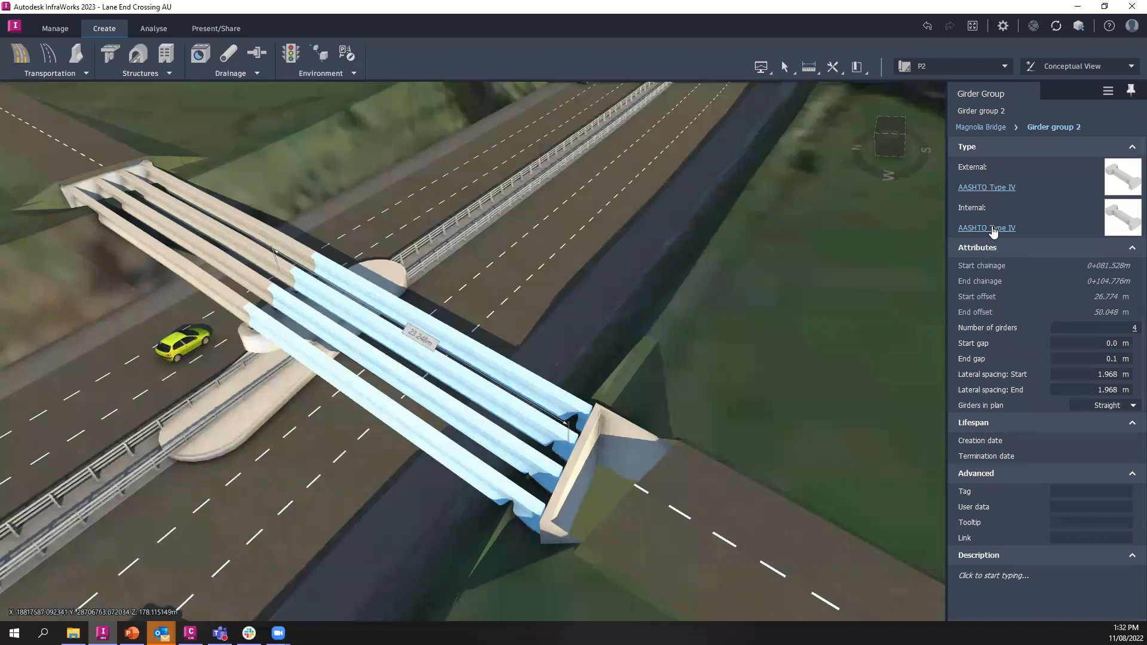
{"action": "left_click", "coordinate": [993, 228]}
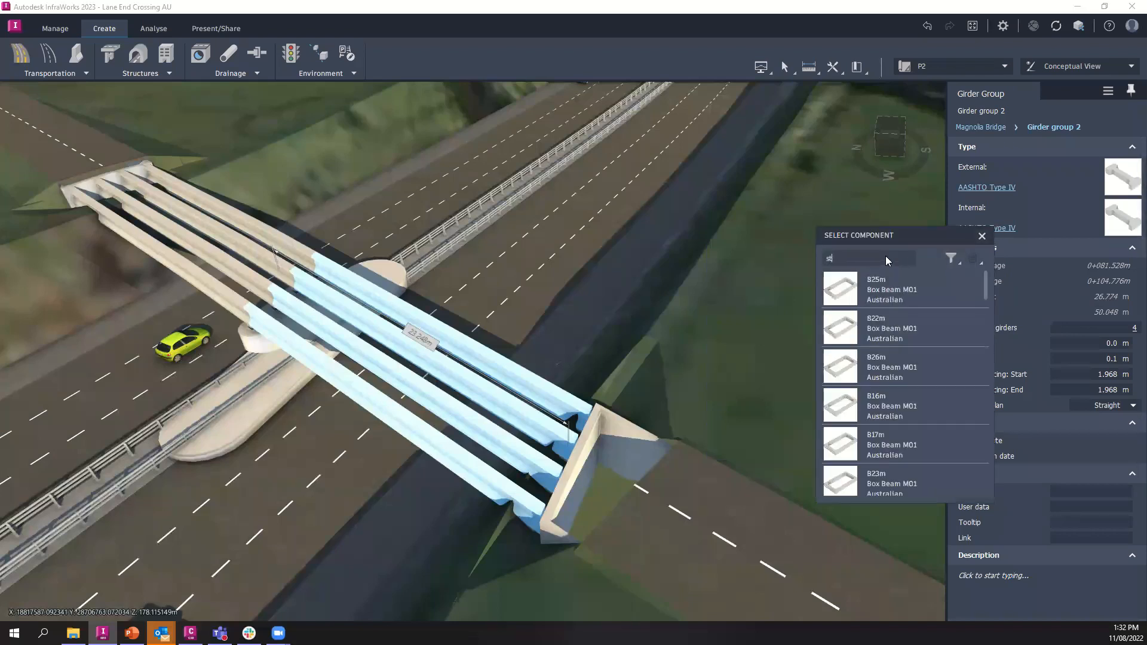
{"action": "left_click", "coordinate": [981, 236]}
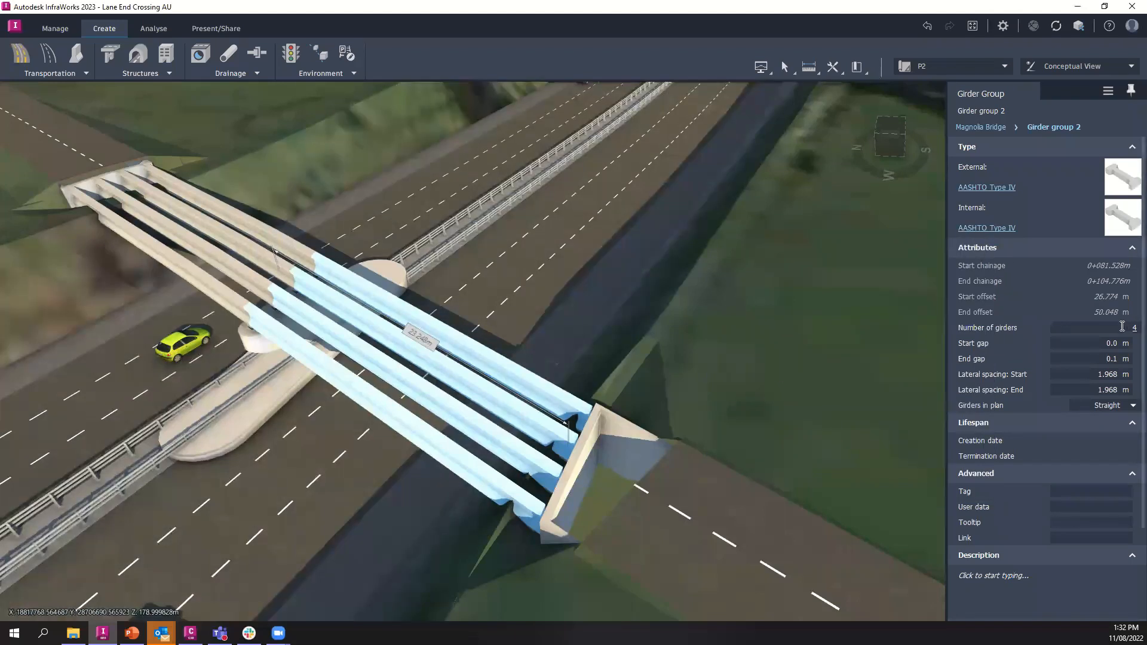
- Set the number of girders in the selected span to 5 and apply it to all girder groups of the bridge
{"action": "left_click", "coordinate": [1124, 327]}
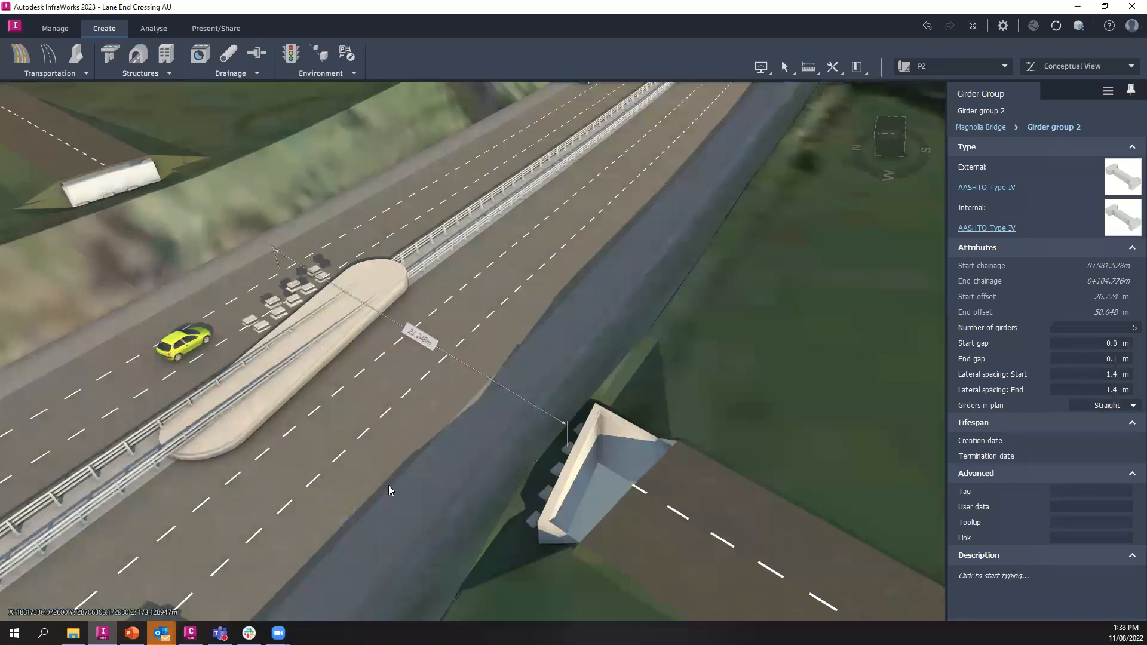
{"action": "left_click_drag", "start_coordinate": [409, 485], "coordinate": [448, 466]}
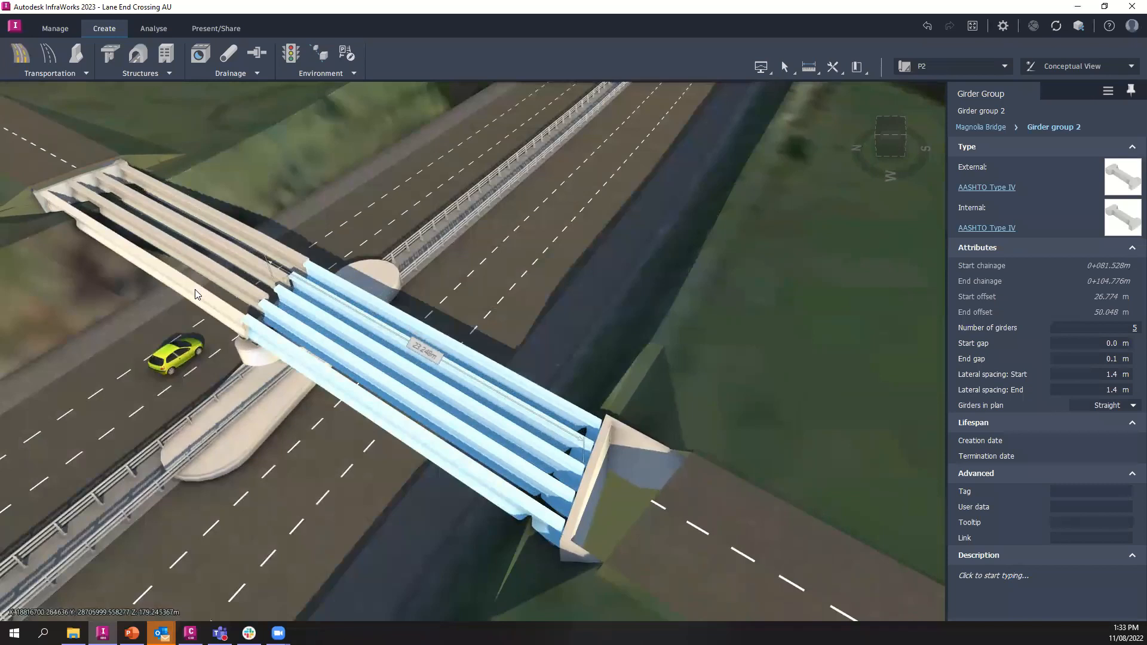
{"action": "right_click", "coordinate": [463, 464]}
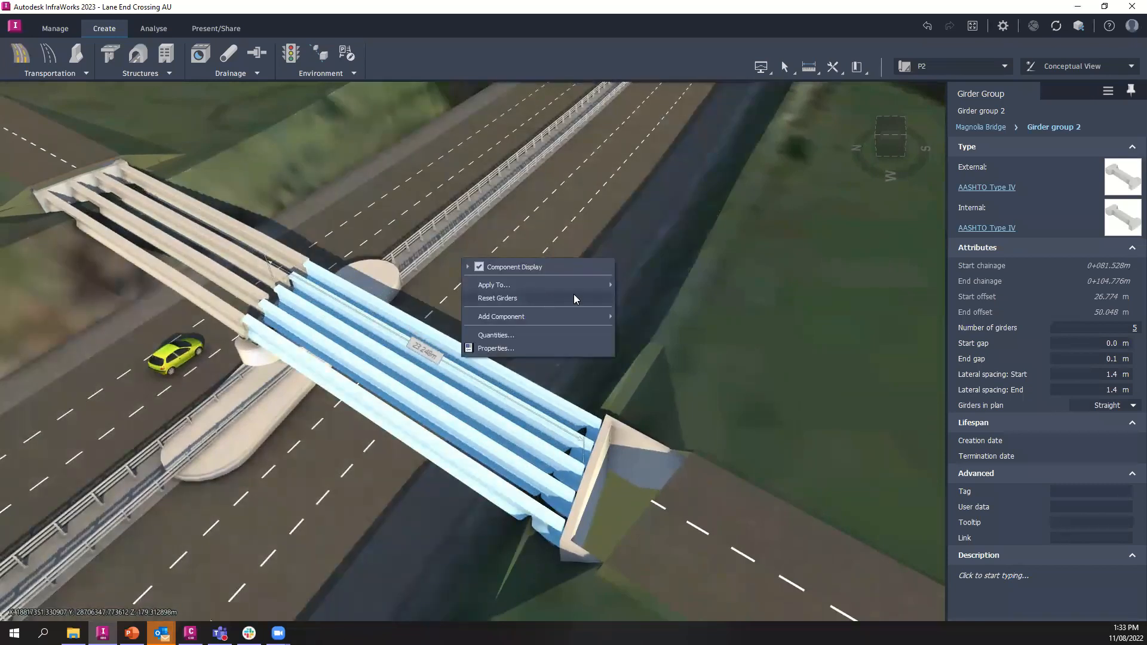
{"action": "mouse_move", "coordinate": [571, 319]}
{"action": "mouse_move", "coordinate": [578, 283]}
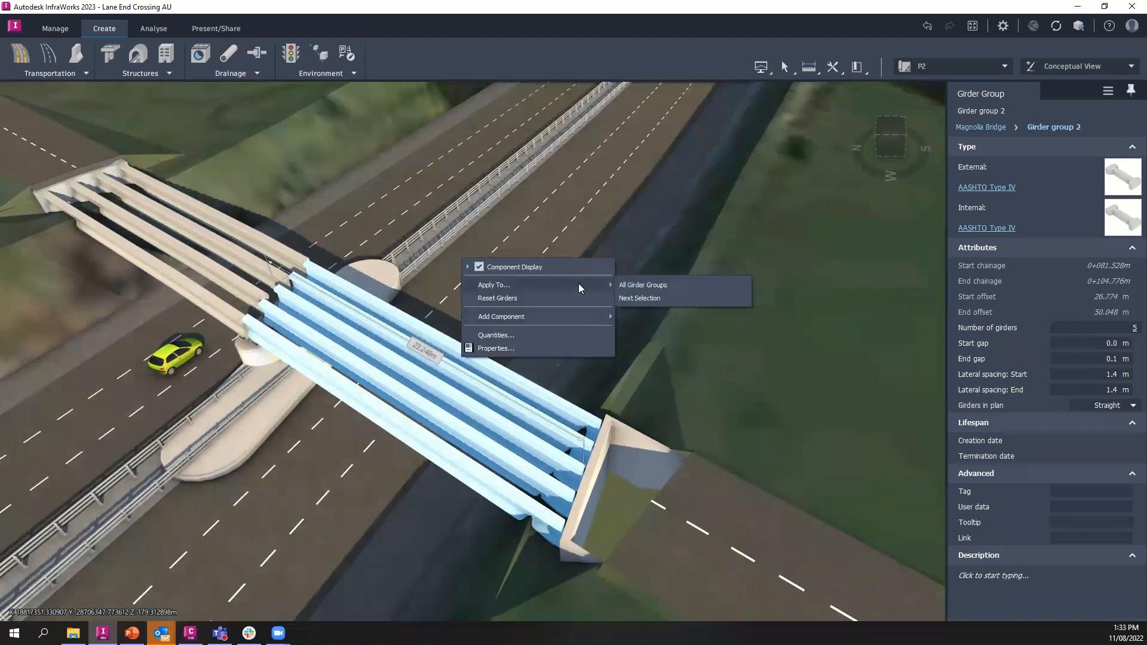
{"action": "left_click", "coordinate": [654, 287]}
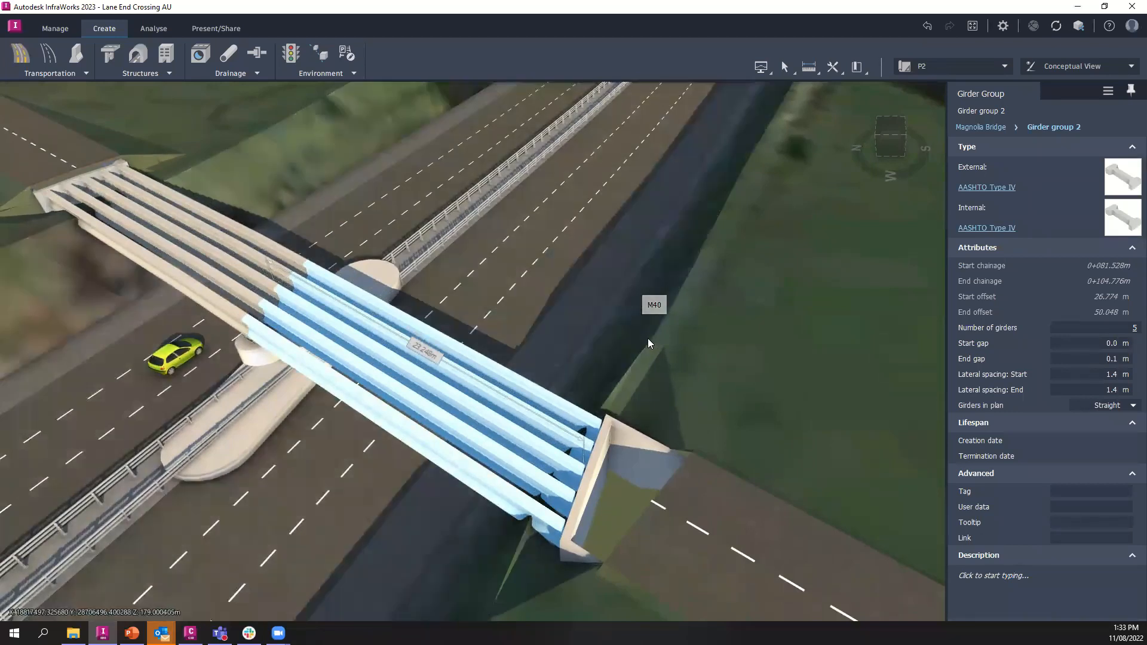
- Rotate the central pier freehand so that its base lines up with the motorway median, and clear the selection
{"action": "left_click_drag", "start_coordinate": [656, 337], "coordinate": [338, 339]}
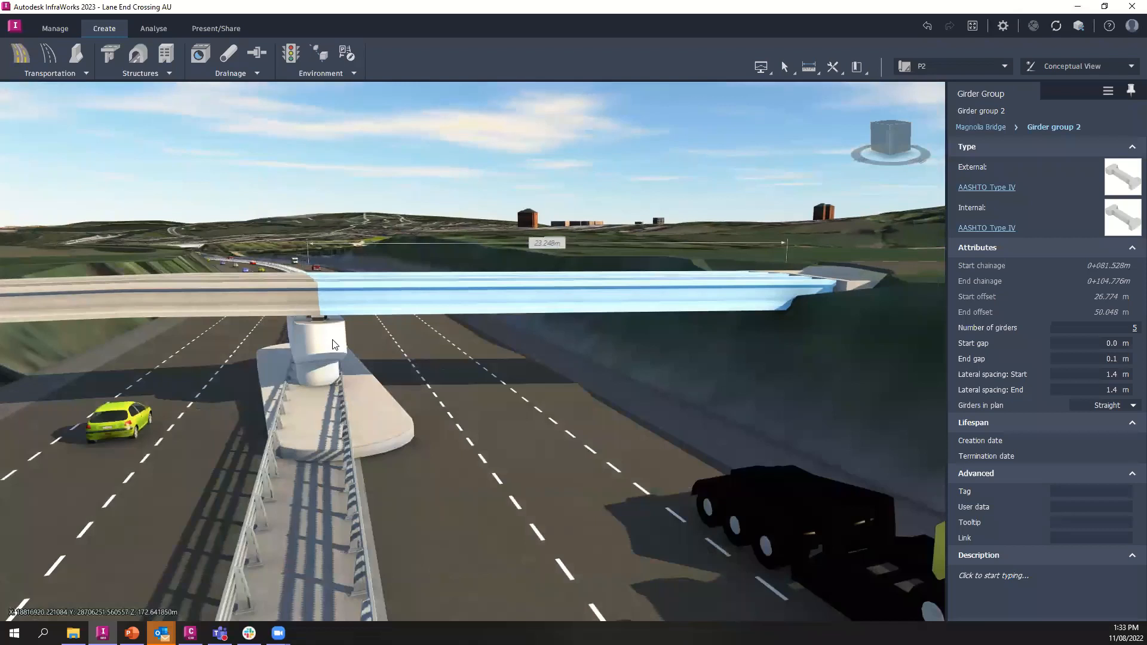
{"action": "left_click", "coordinate": [385, 369]}
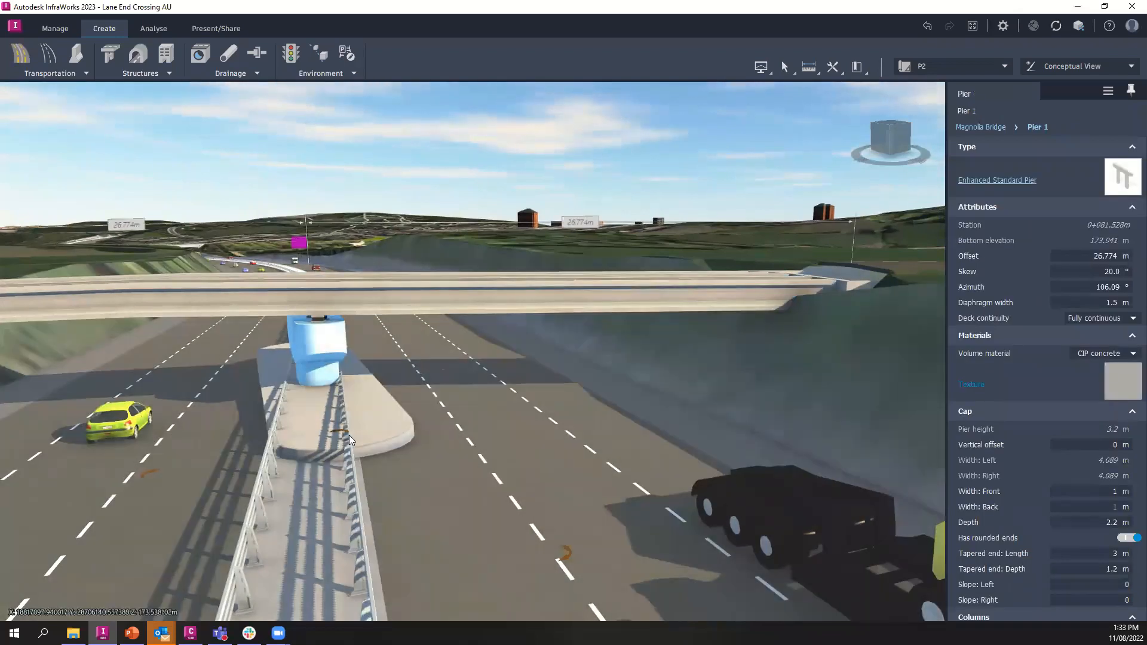
{"action": "left_click_drag", "start_coordinate": [146, 474], "coordinate": [153, 468]}
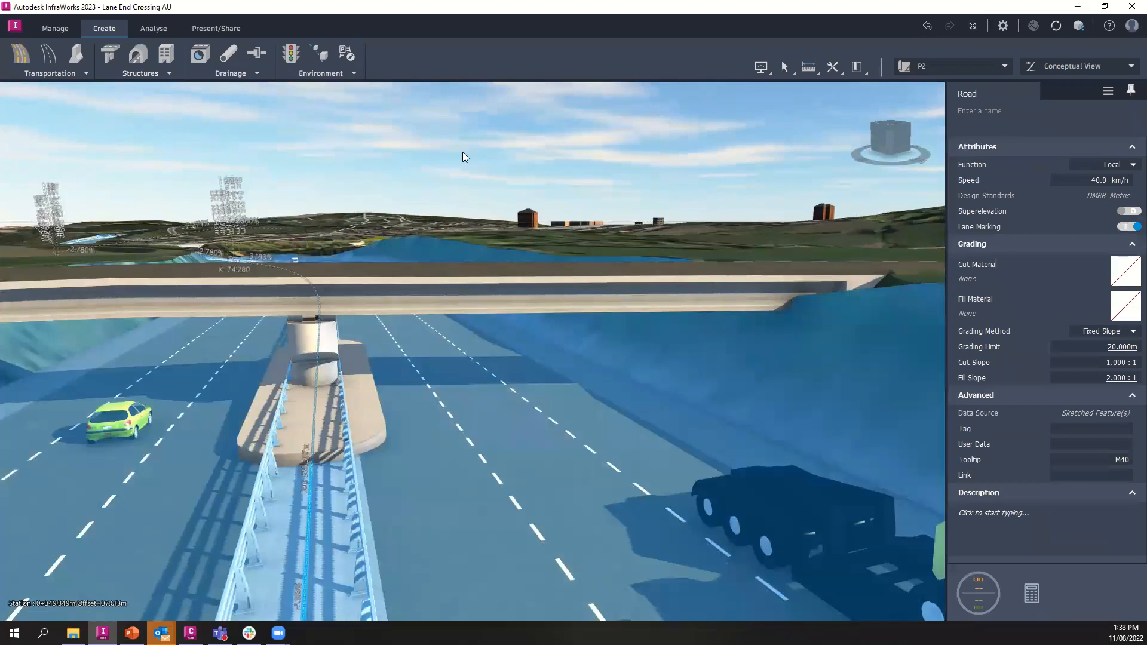
{"action": "left_click", "coordinate": [462, 153]}
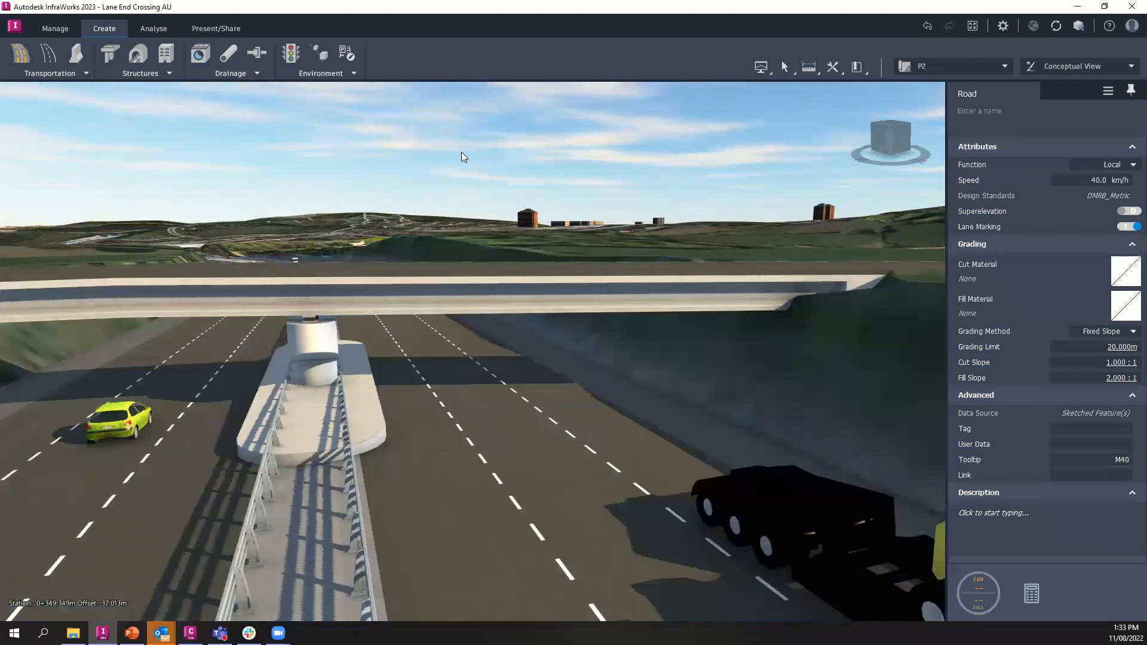
- Open the bridge piers catalogue of parametric models in the style palette
{"action": "left_click_drag", "start_coordinate": [367, 392], "coordinate": [468, 363]}
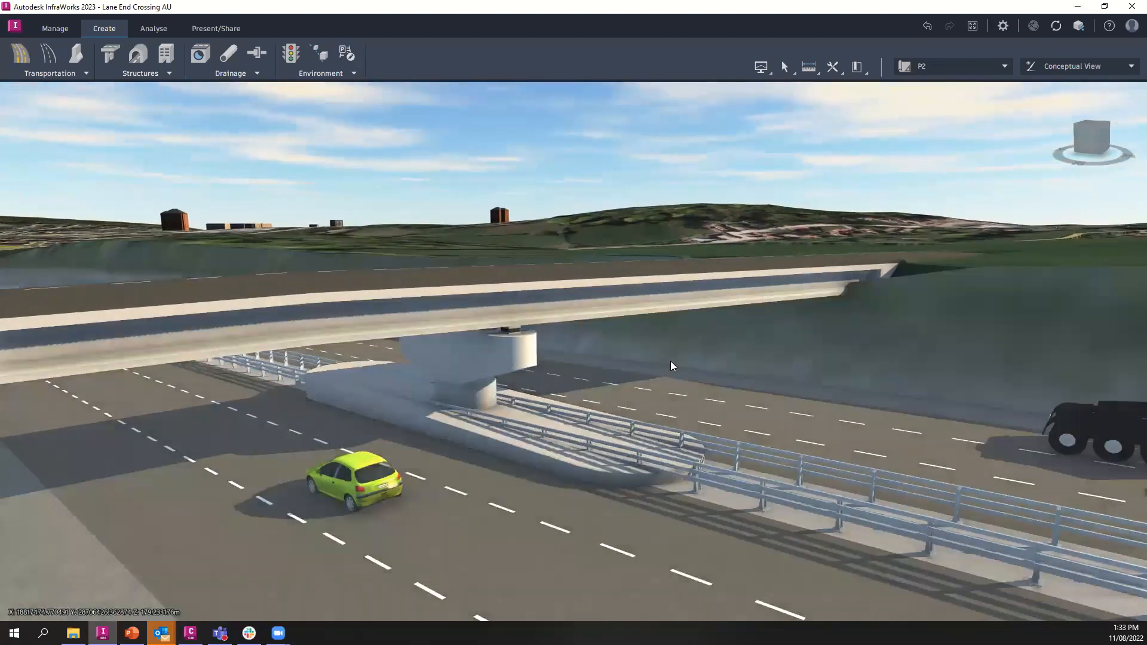
{"action": "left_click_drag", "start_coordinate": [641, 378], "coordinate": [633, 379]}
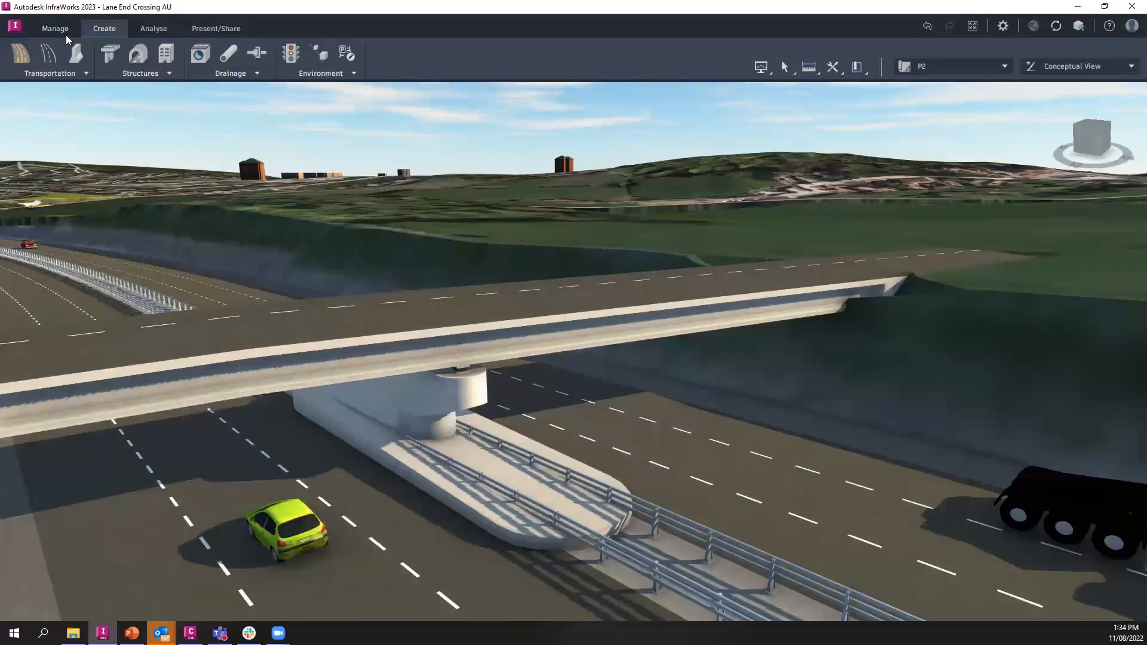
{"action": "left_click", "coordinate": [63, 32]}
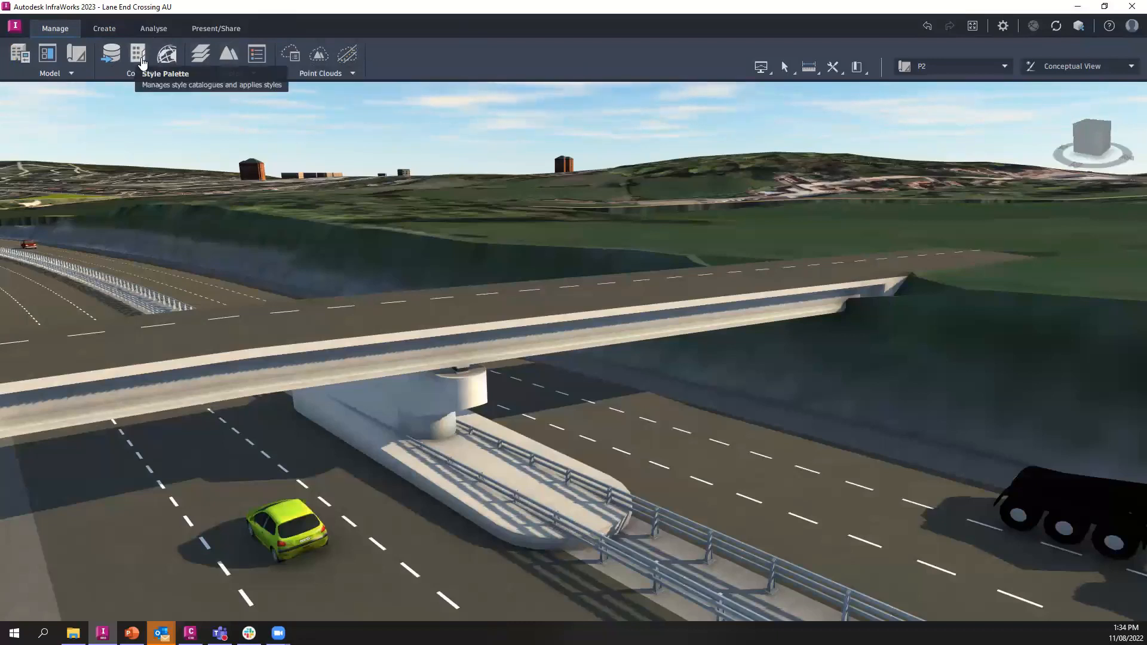
{"action": "left_click", "coordinate": [142, 64]}
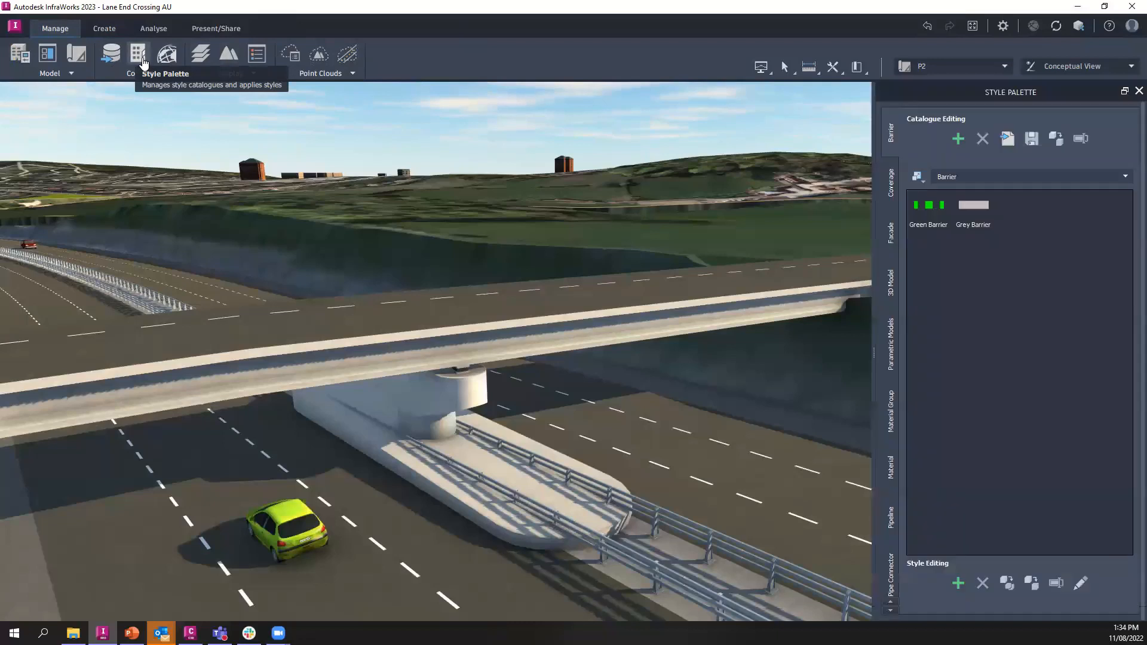
{"action": "left_click", "coordinate": [890, 344]}
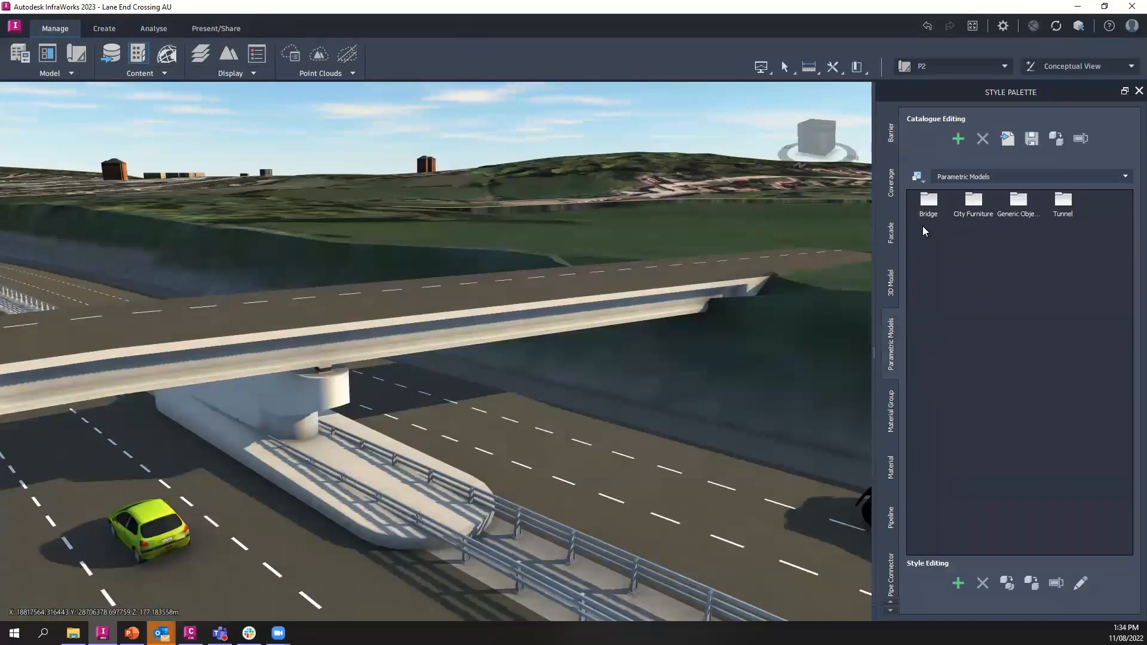
{"action": "left_click", "coordinate": [936, 204]}
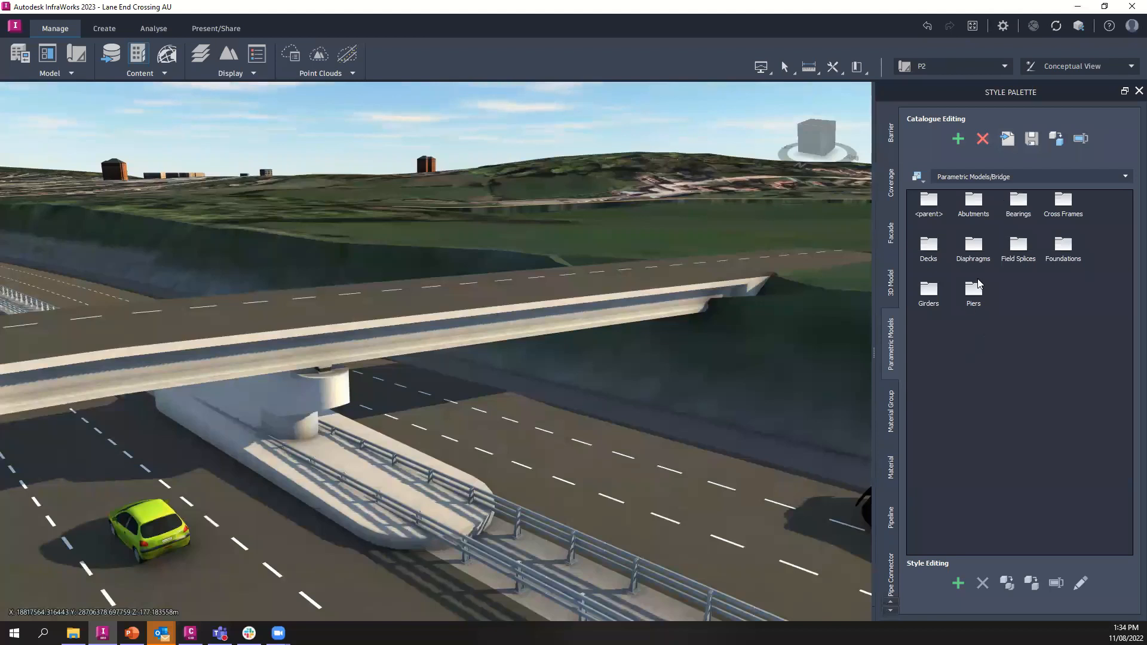
{"action": "double_click", "coordinate": [973, 290]}
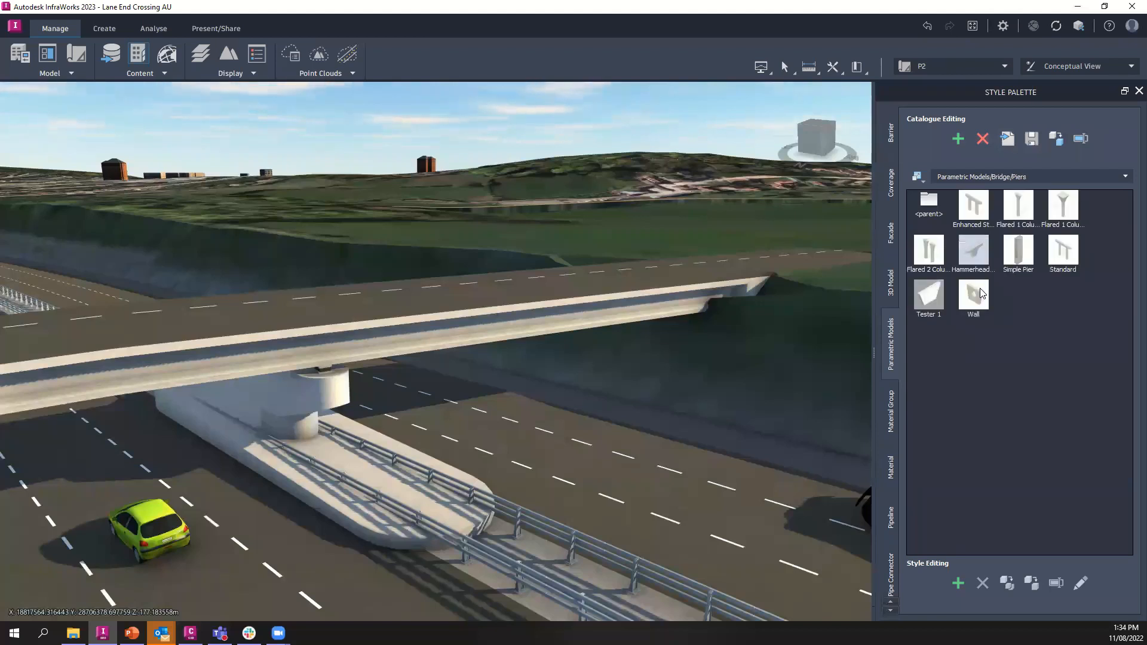
- Define a new parametric pier from the Inventor part tester99 in the InfraWorks Bridge Demo folder's Inventor subfolder
{"action": "left_click", "coordinate": [958, 583]}
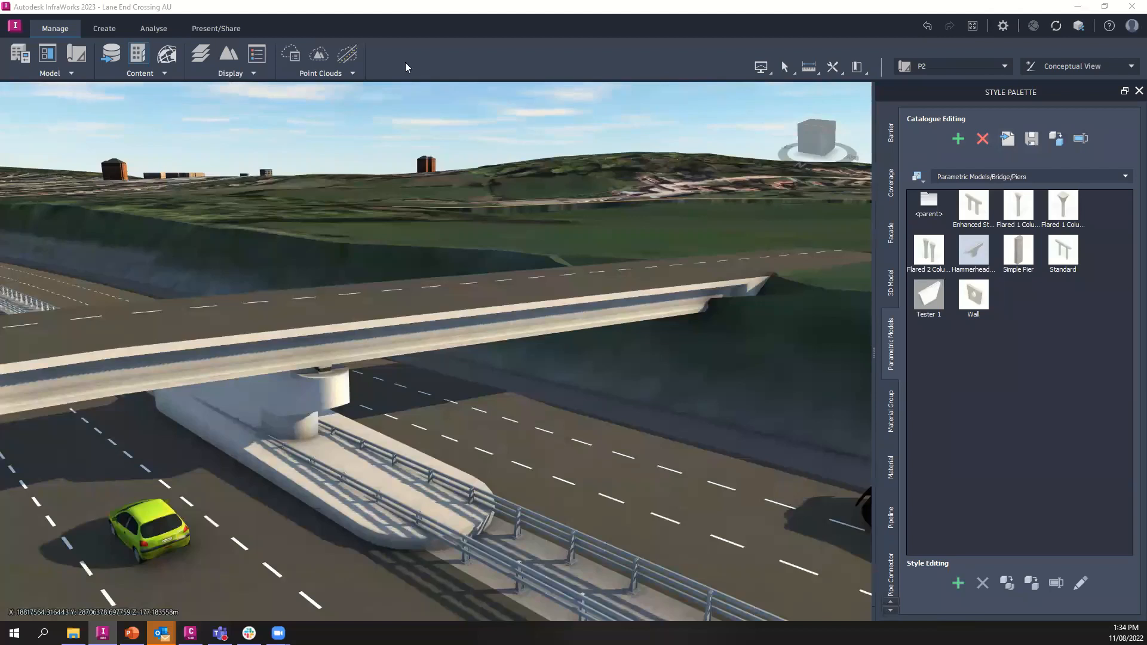
{"action": "left_click", "coordinate": [669, 87]}
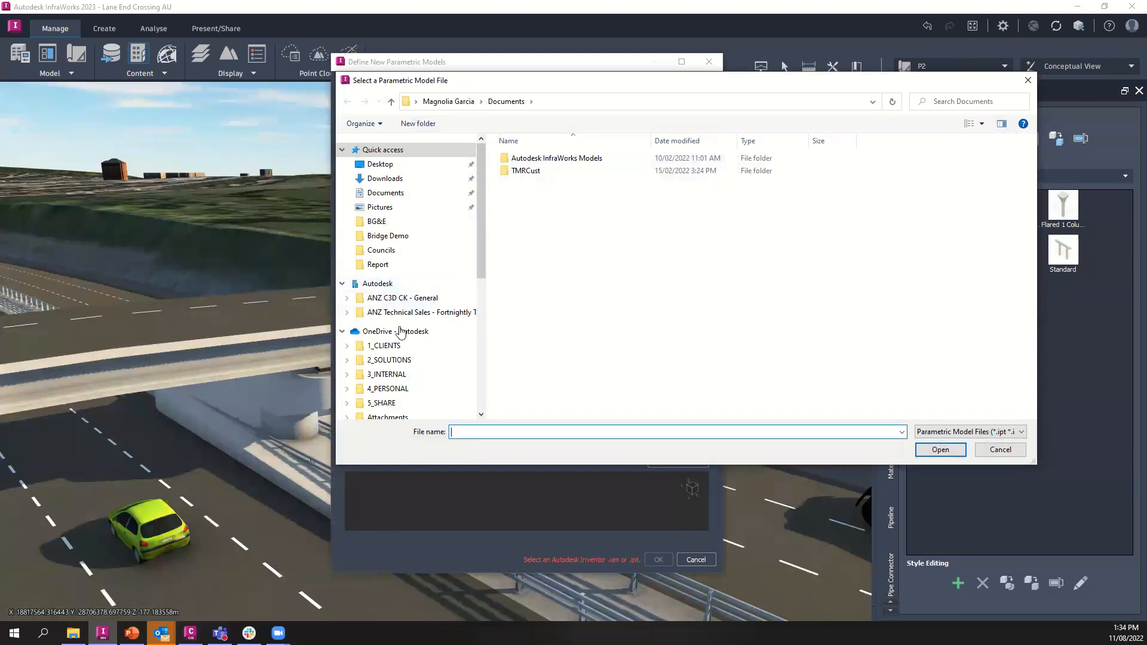
{"action": "left_click", "coordinate": [400, 360]}
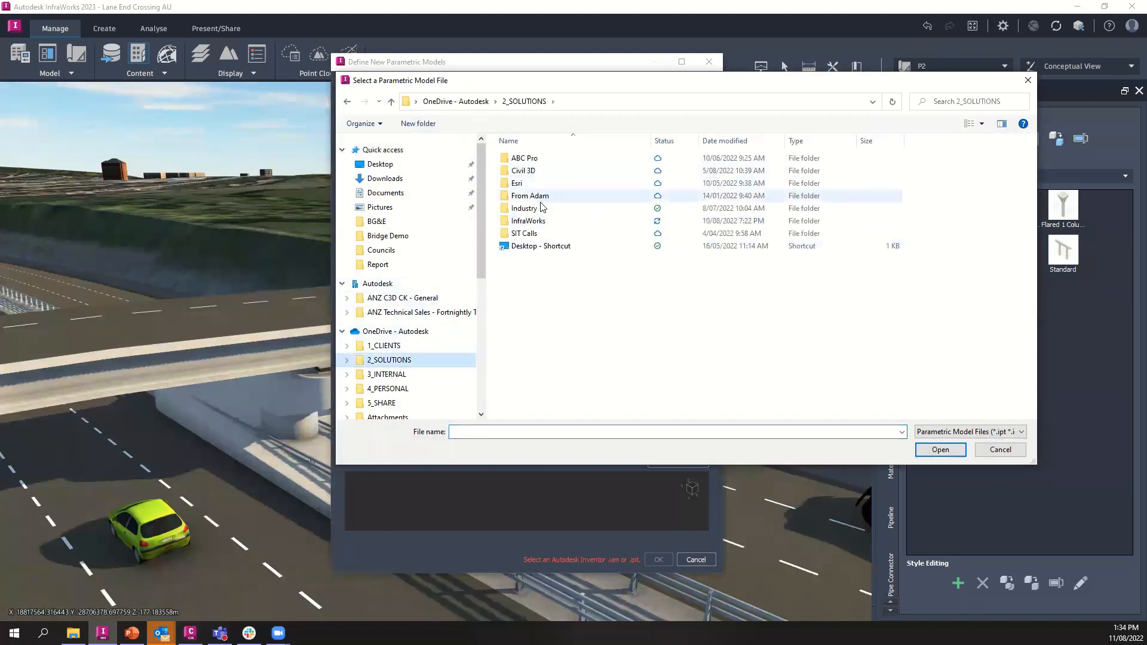
{"action": "double_click", "coordinate": [532, 220]}
{"action": "left_click", "coordinate": [545, 160]}
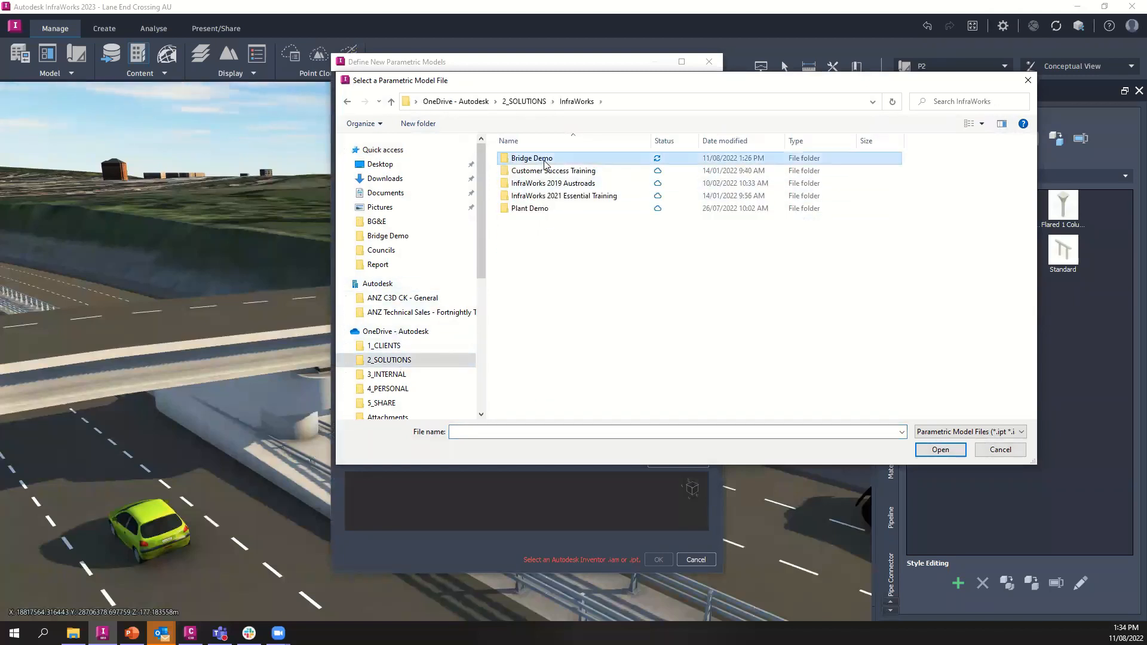
{"action": "double_click", "coordinate": [545, 160]}
{"action": "double_click", "coordinate": [530, 158]}
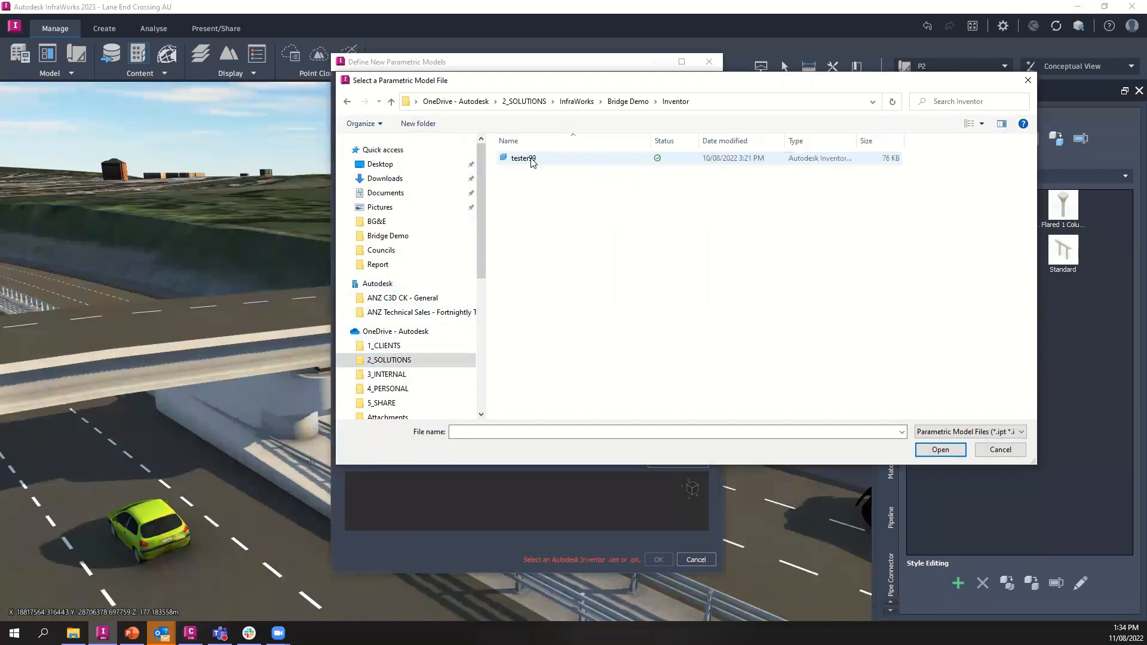
{"action": "left_click", "coordinate": [533, 159]}
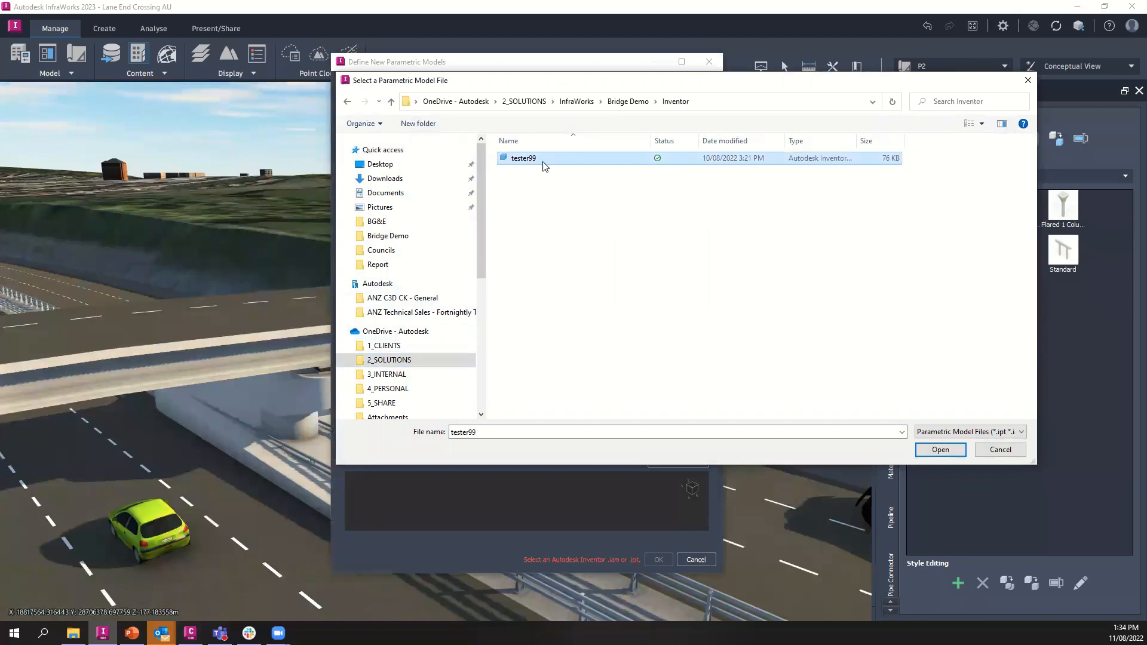
{"action": "left_click", "coordinate": [935, 451]}
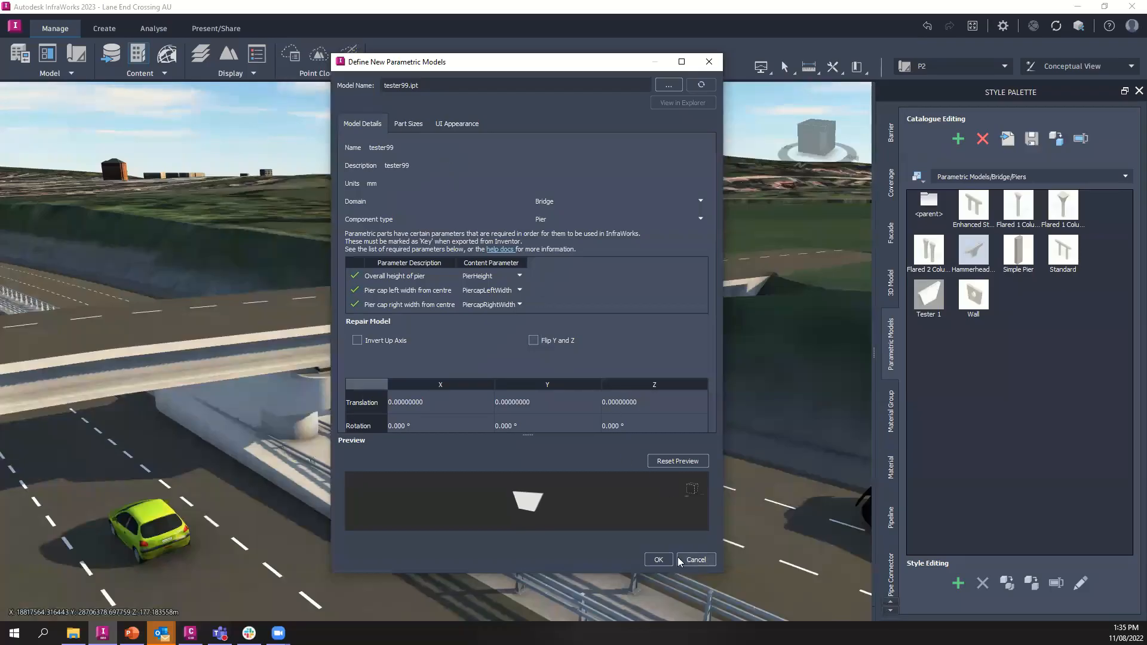
{"action": "left_click", "coordinate": [658, 560]}
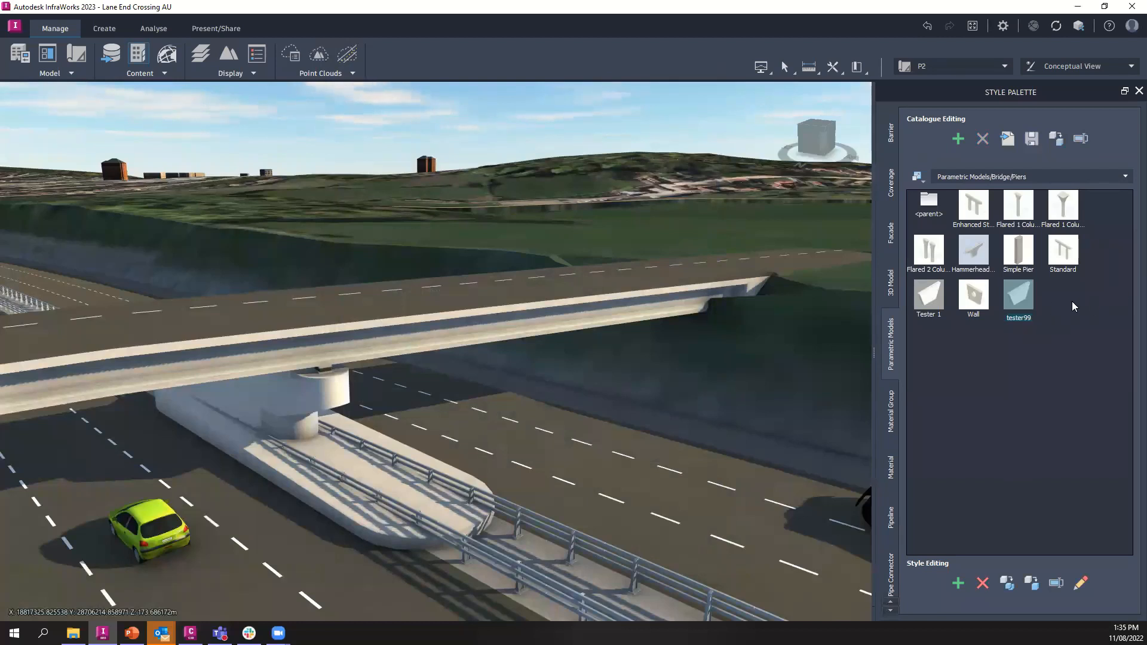
- Name the new pier style Demo Pier and close the style palette
{"action": "type", "text": "Demo Pier"}
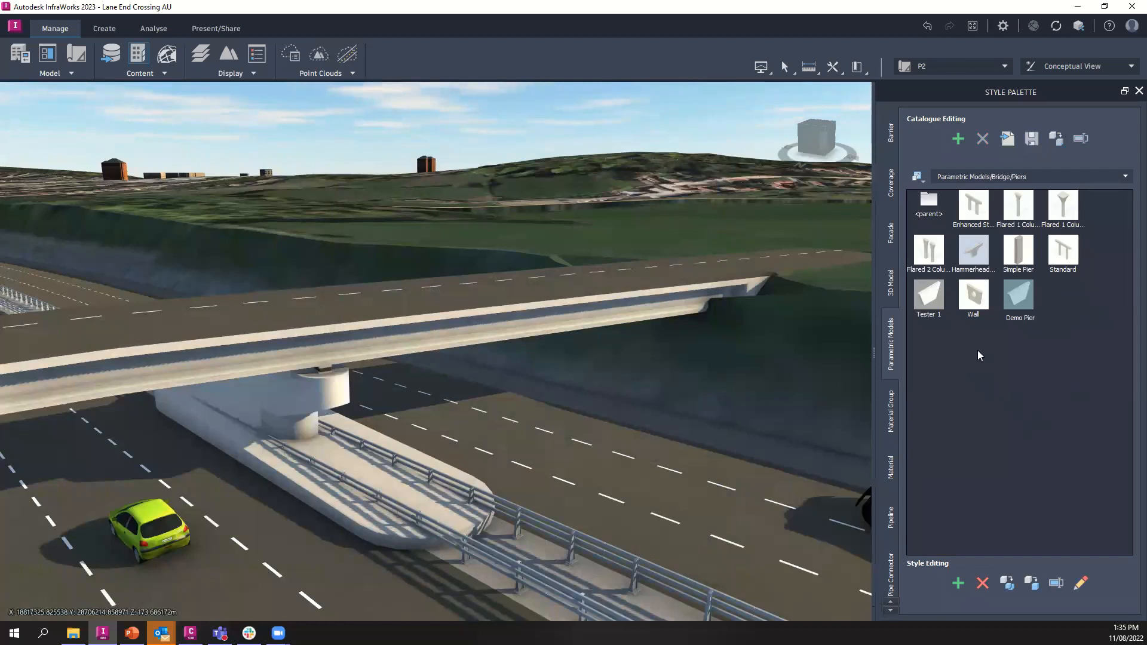
{"action": "left_click", "coordinate": [934, 241]}
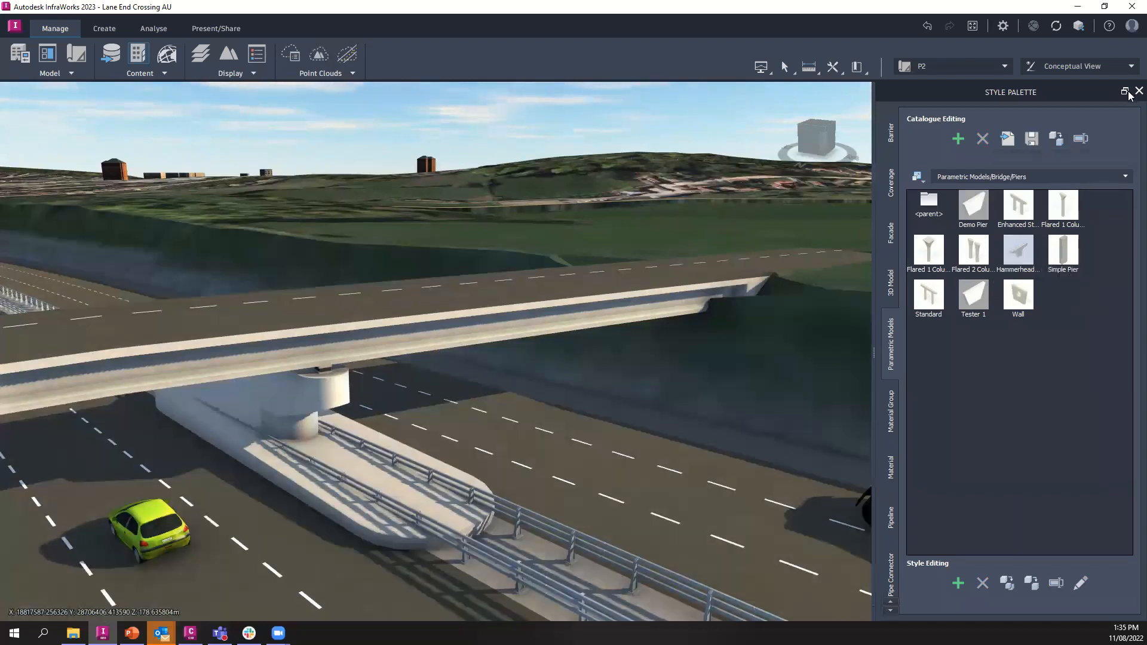
{"action": "left_click", "coordinate": [1131, 92]}
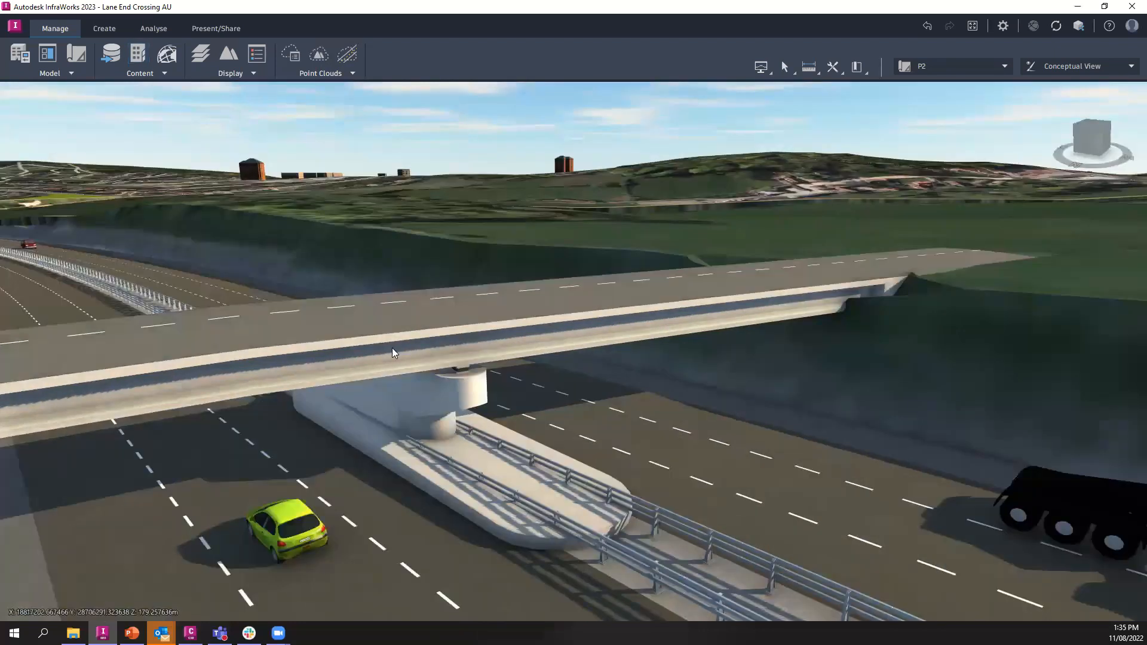
- Replace the component type of the bridge's central pier with Demo Pier
{"action": "left_click", "coordinate": [431, 396]}
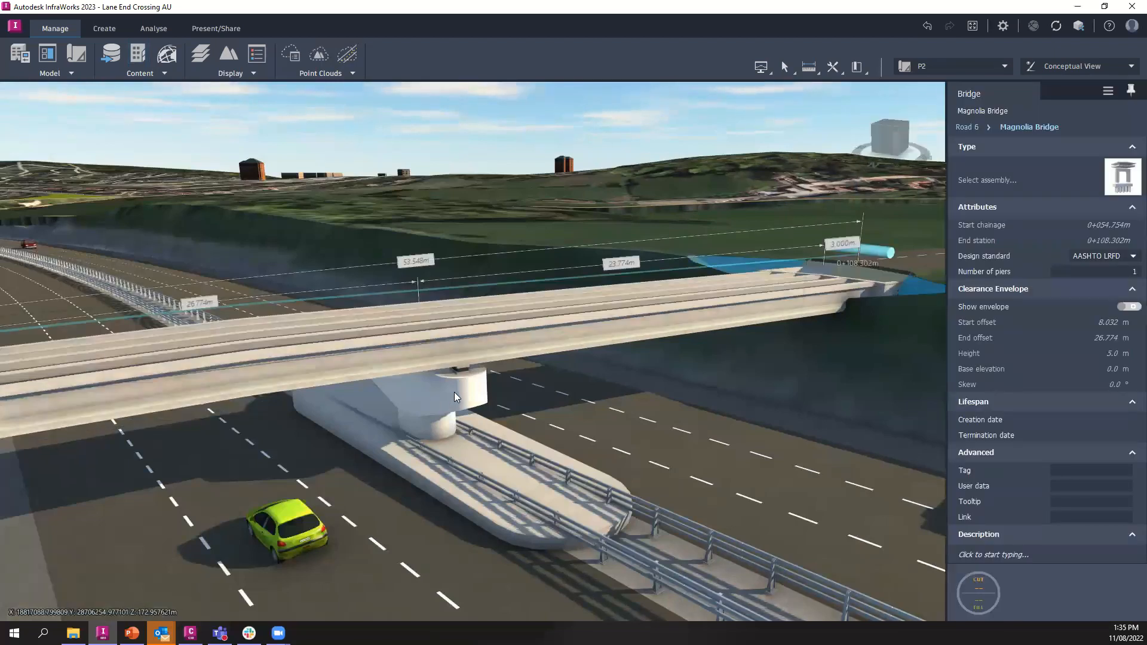
{"action": "left_click", "coordinate": [453, 392]}
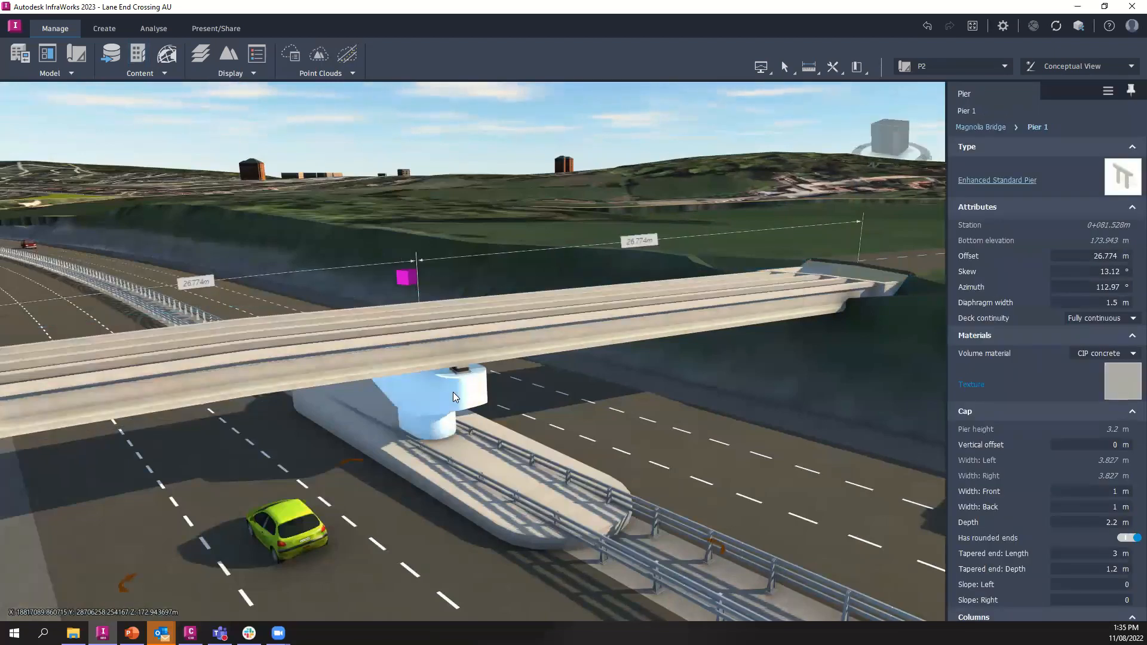
{"action": "left_click", "coordinate": [1002, 181]}
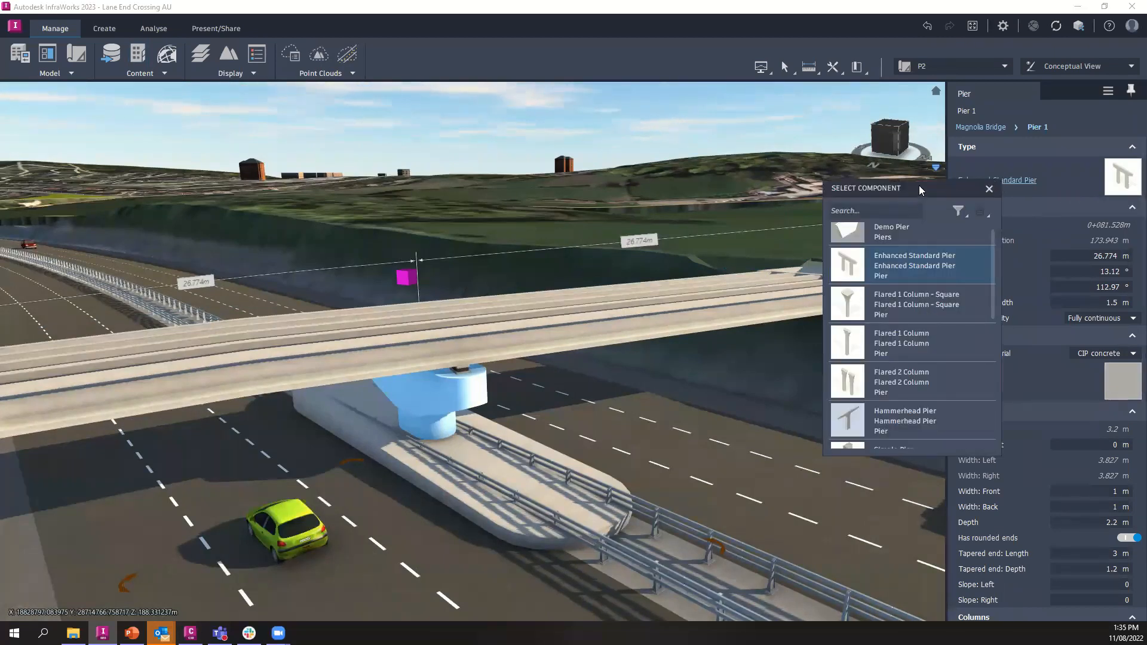
{"action": "left_click_drag", "start_coordinate": [918, 185], "coordinate": [796, 187]}
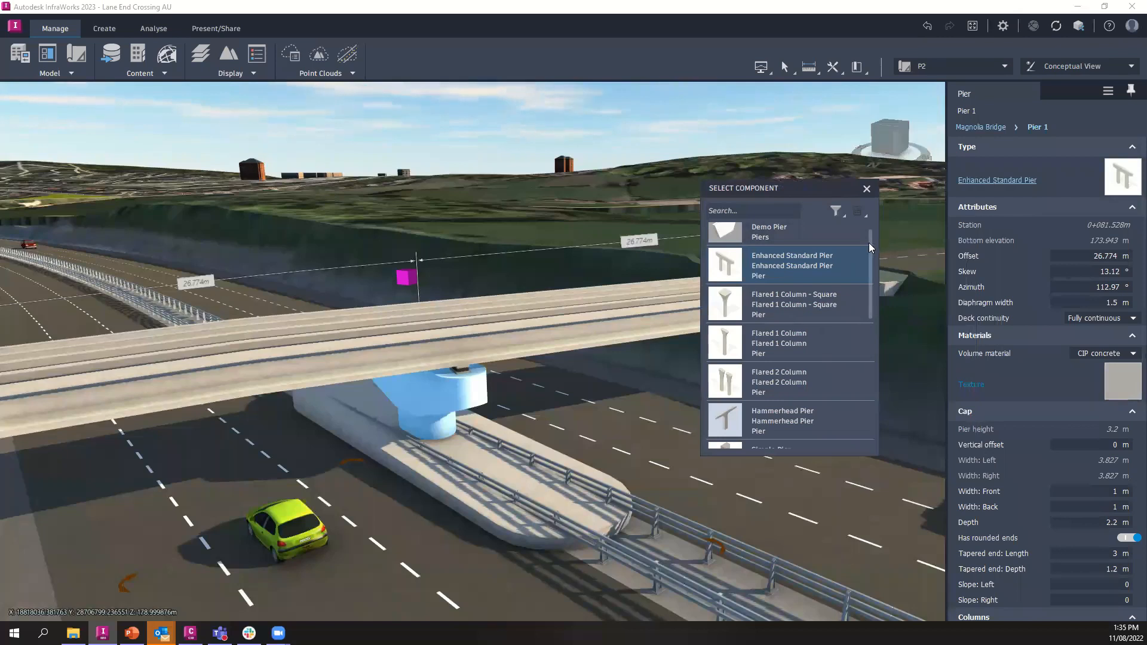
{"action": "left_click_drag", "start_coordinate": [868, 243], "coordinate": [871, 228]}
{"action": "left_click", "coordinate": [825, 244]}
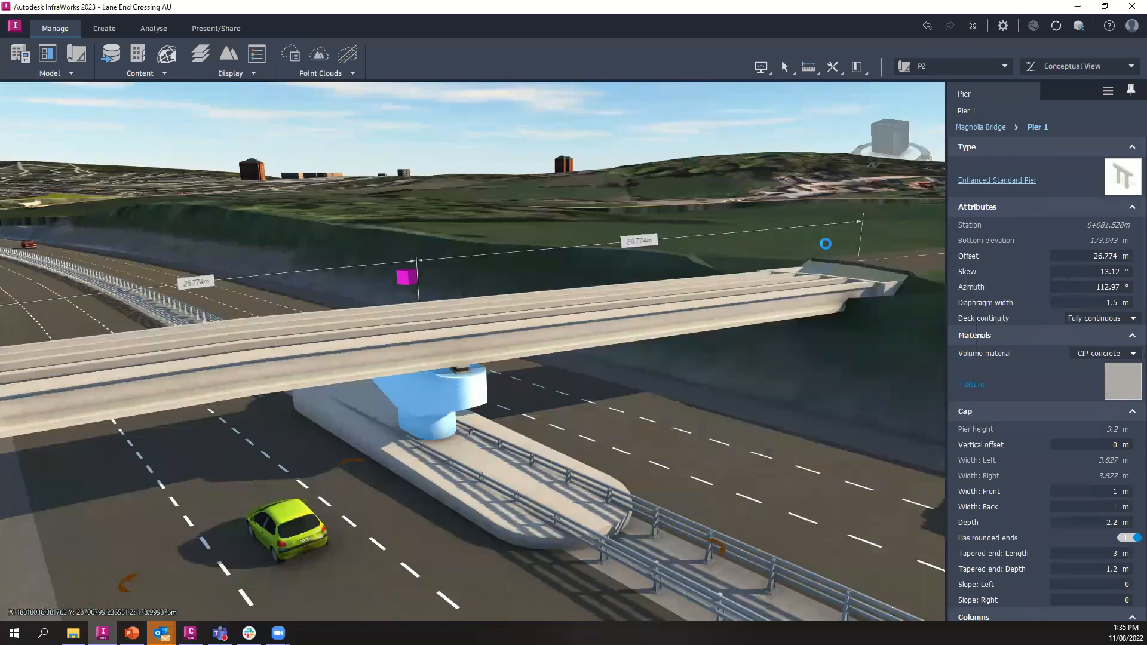
- Switch to Engineering View and set the central pier foundation's height above ground to -3 m
{"action": "middle_click_drag", "start_coordinate": [558, 442], "coordinate": [522, 394], "text": "shift"}
{"action": "left_click_drag", "start_coordinate": [522, 390], "coordinate": [525, 382]}
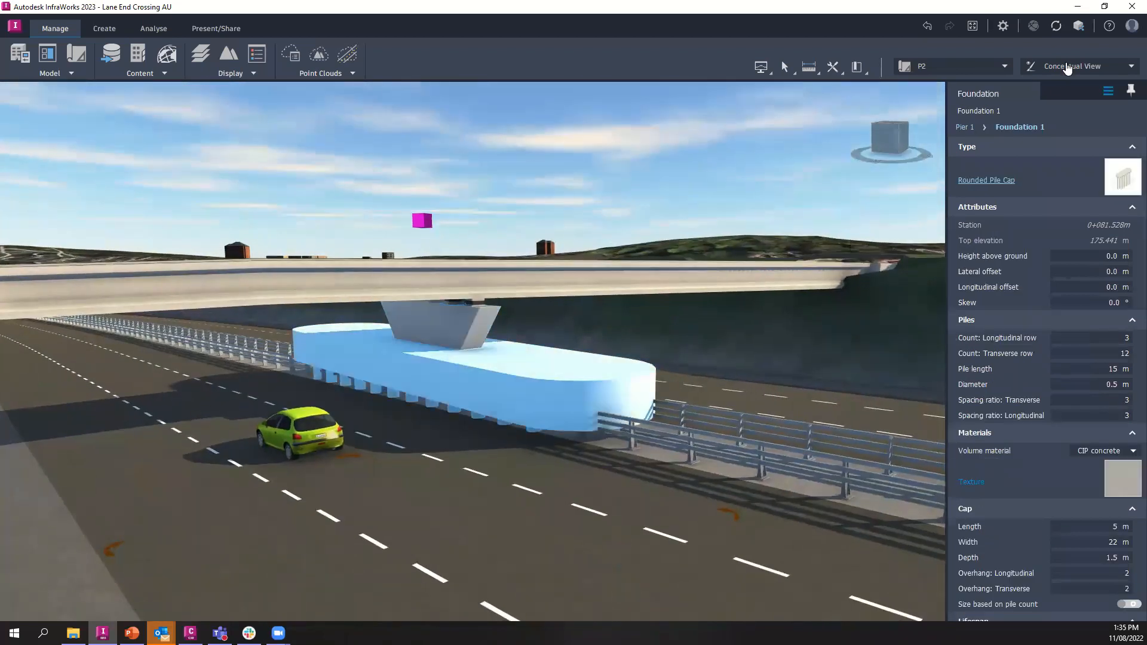
{"action": "left_click", "coordinate": [1069, 66]}
{"action": "left_click", "coordinate": [1074, 102]}
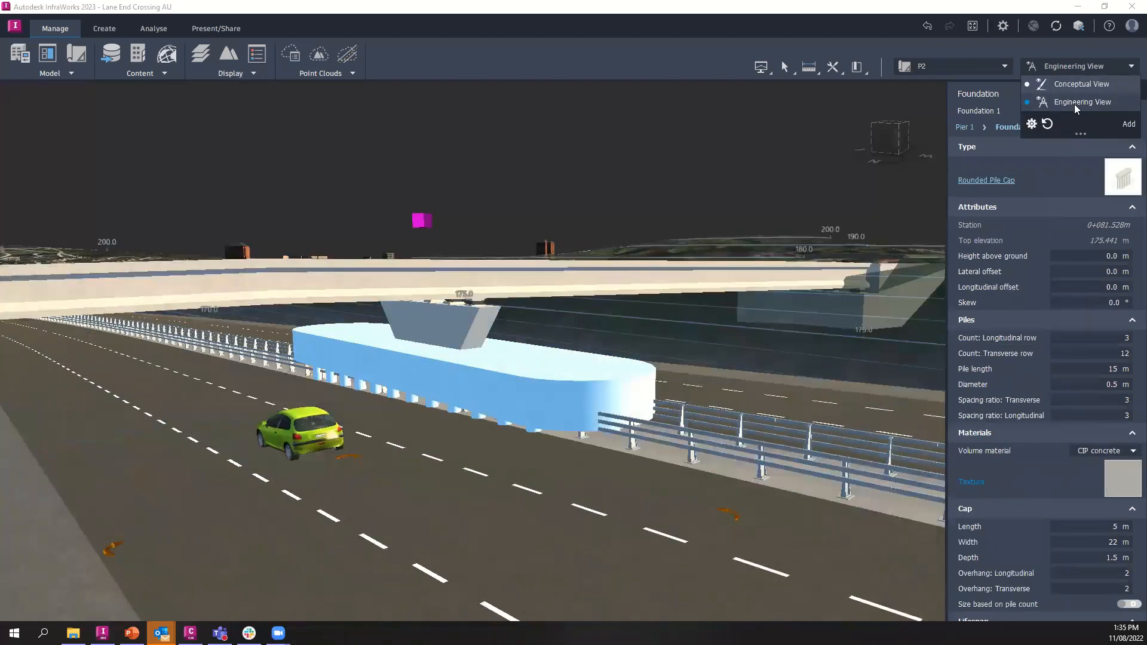
{"action": "left_click", "coordinate": [1107, 256]}
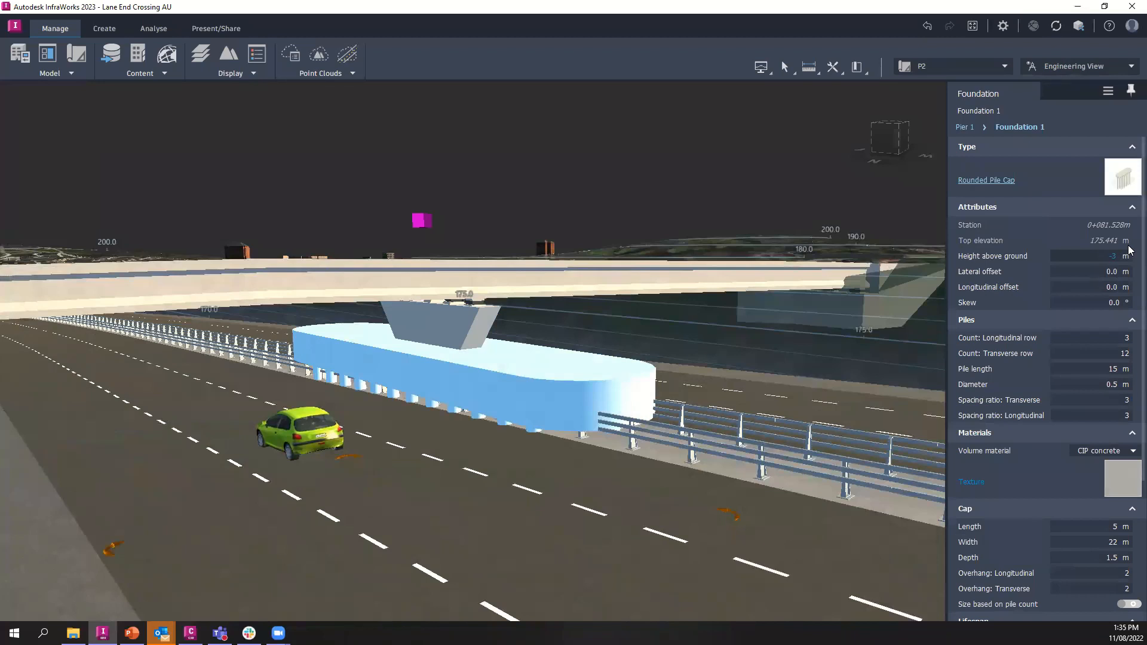
{"action": "type", "text": "-3"}
{"action": "key", "text": "Return"}
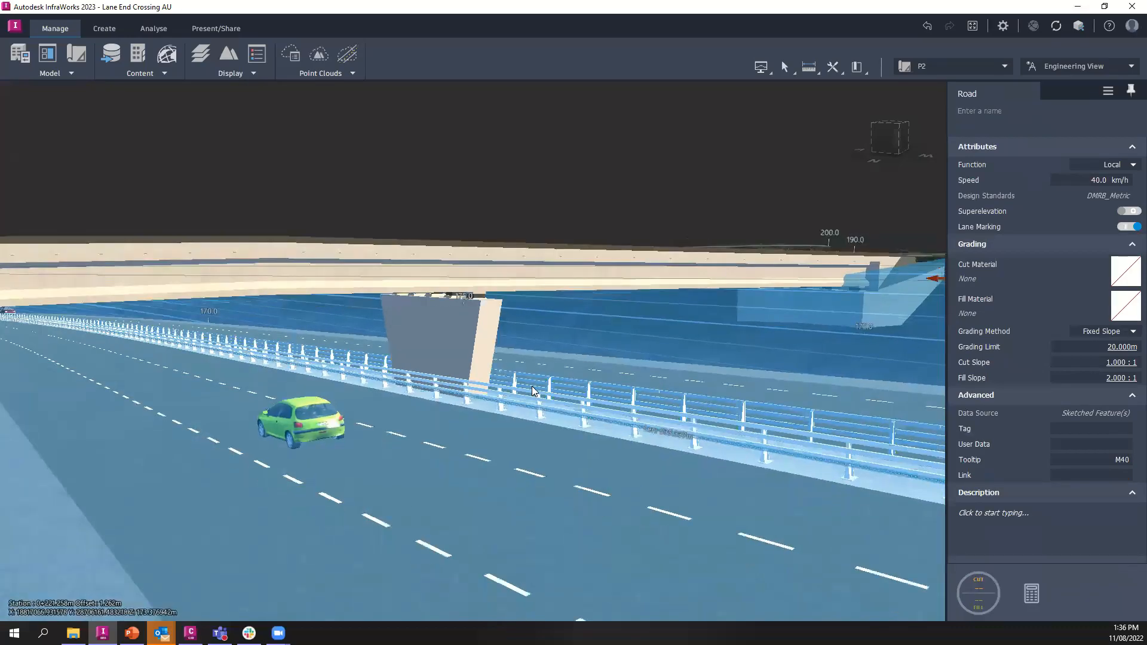
{"action": "scroll", "coordinate": [532, 387], "scroll_direction": "up", "scroll_amount": 5}
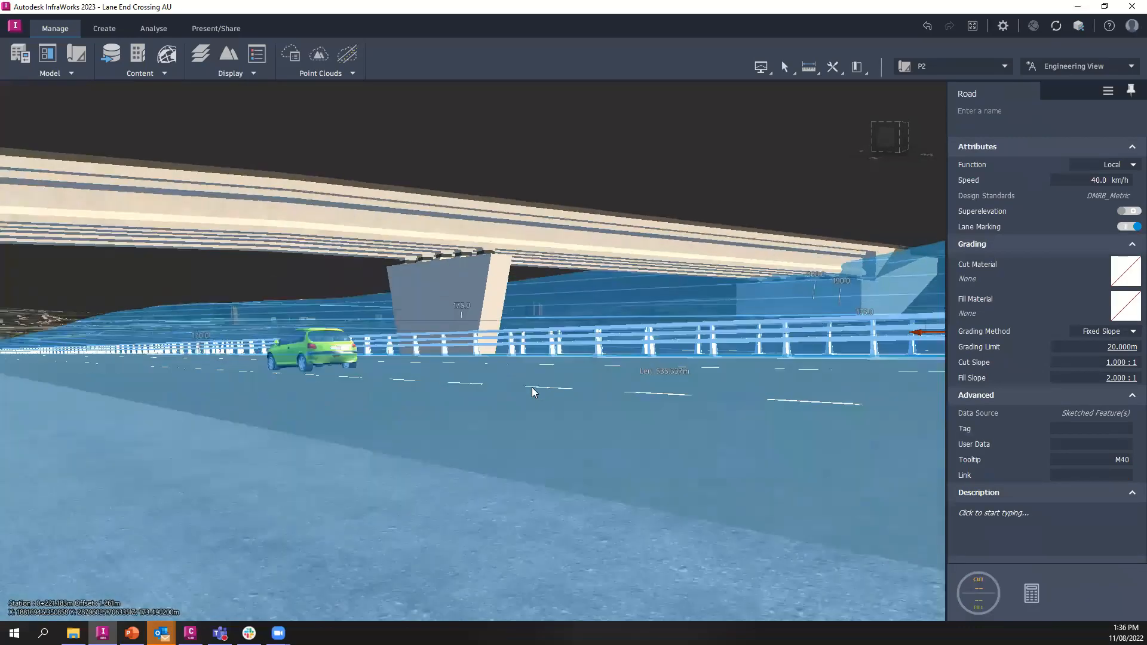
{"action": "left_click_drag", "start_coordinate": [525, 385], "coordinate": [431, 493]}
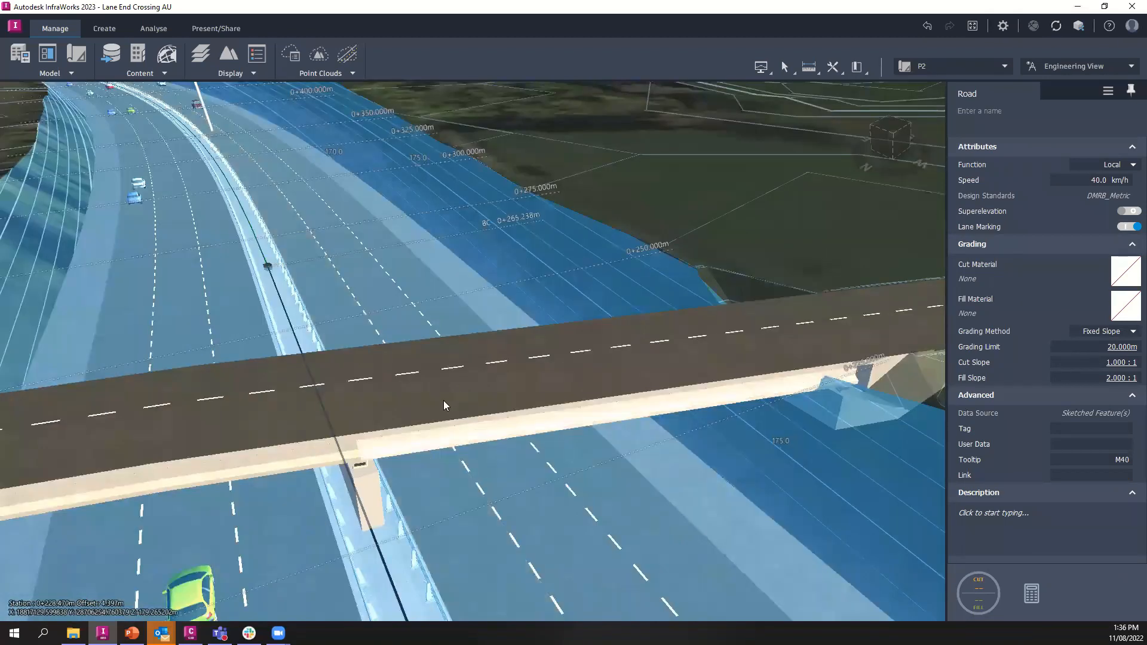
{"action": "key", "text": "Escape"}
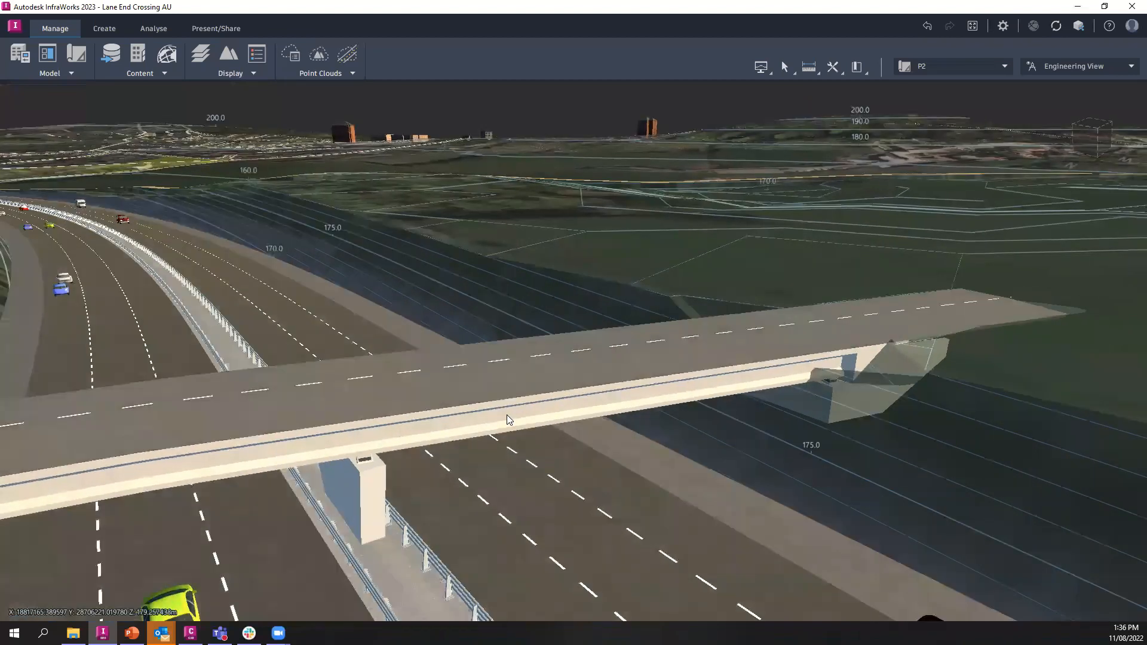
- Export the Magnolia Bridge data to a new Excel workbook named Magnolia Bridge on the Desktop
{"action": "left_click", "coordinate": [506, 415]}
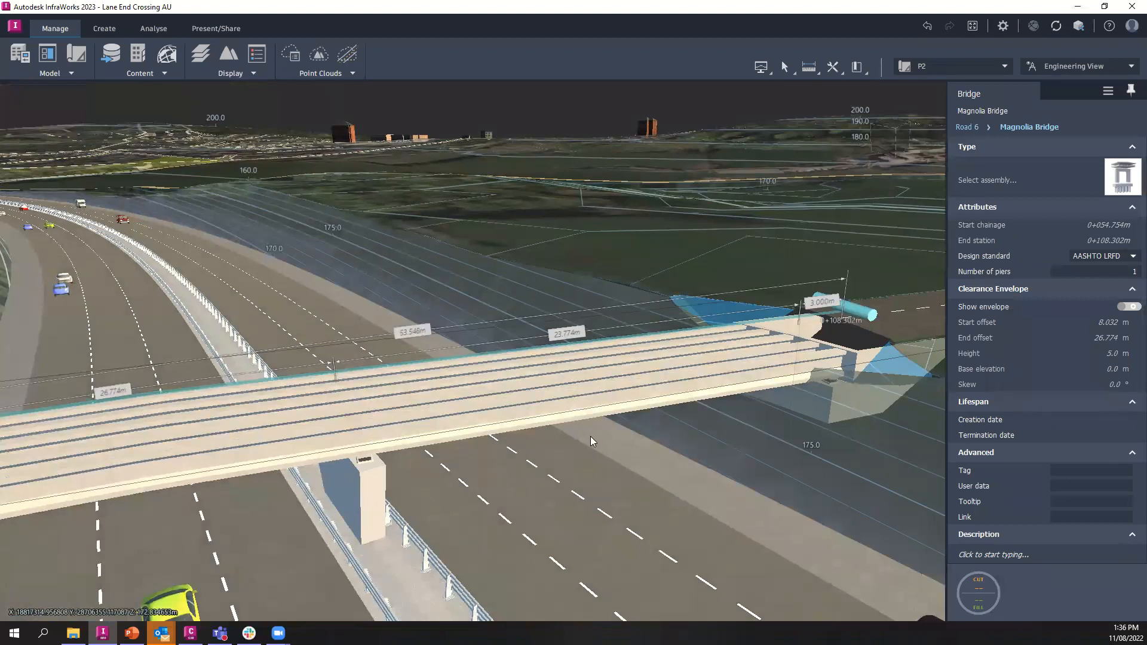
{"action": "left_click", "coordinate": [532, 415]}
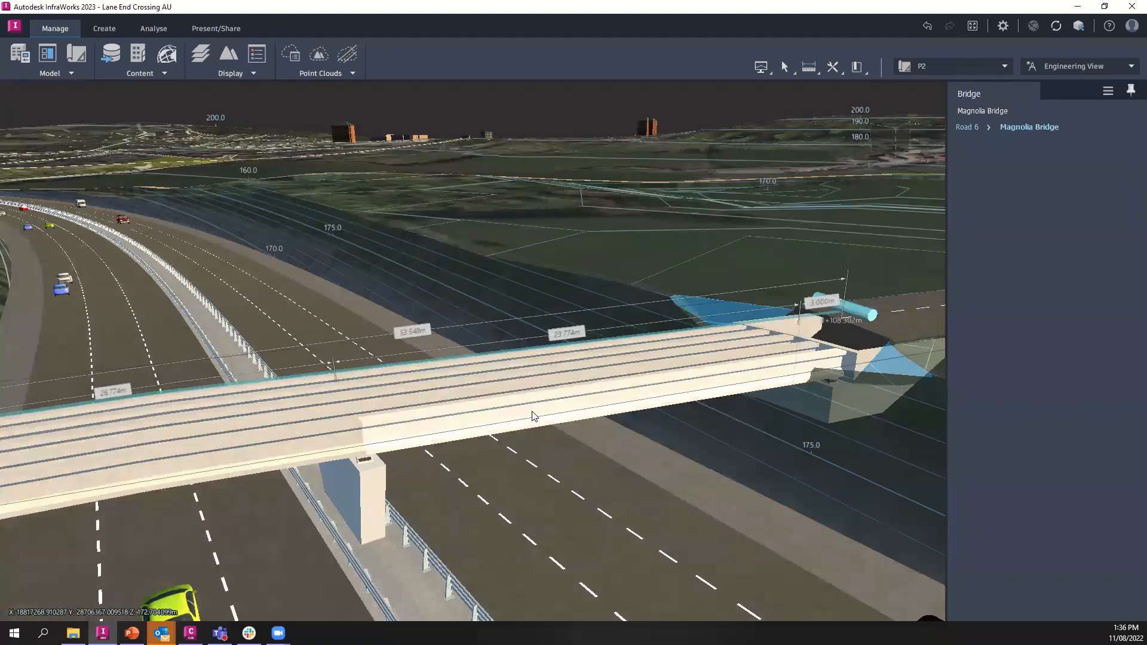
{"action": "right_click", "coordinate": [534, 415]}
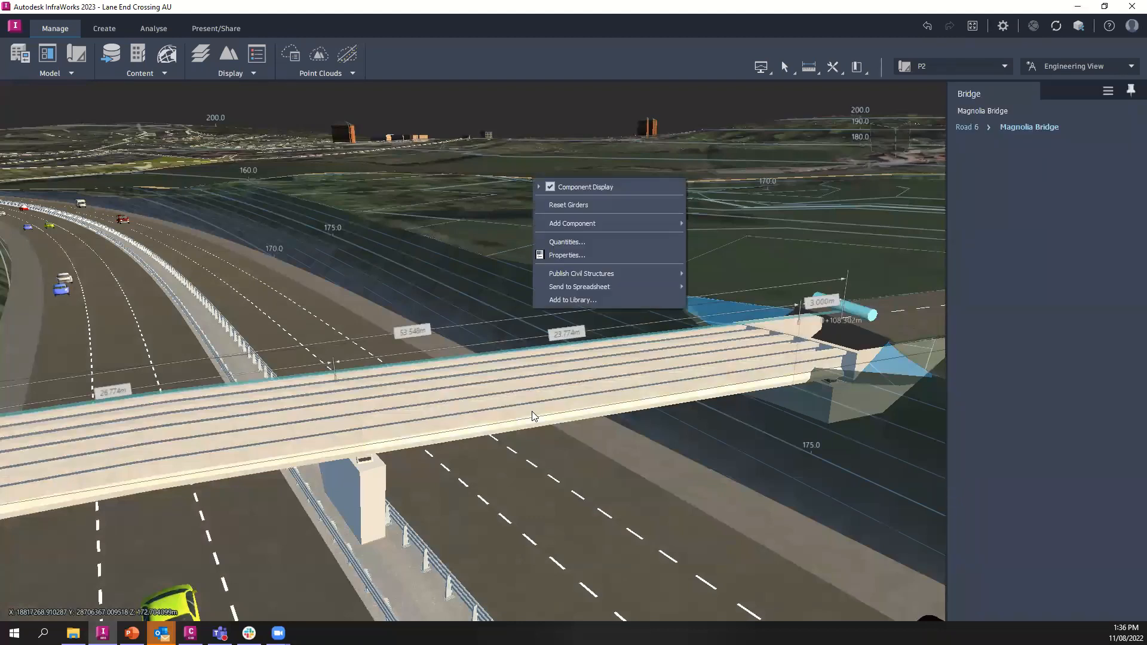
{"action": "mouse_move", "coordinate": [604, 288]}
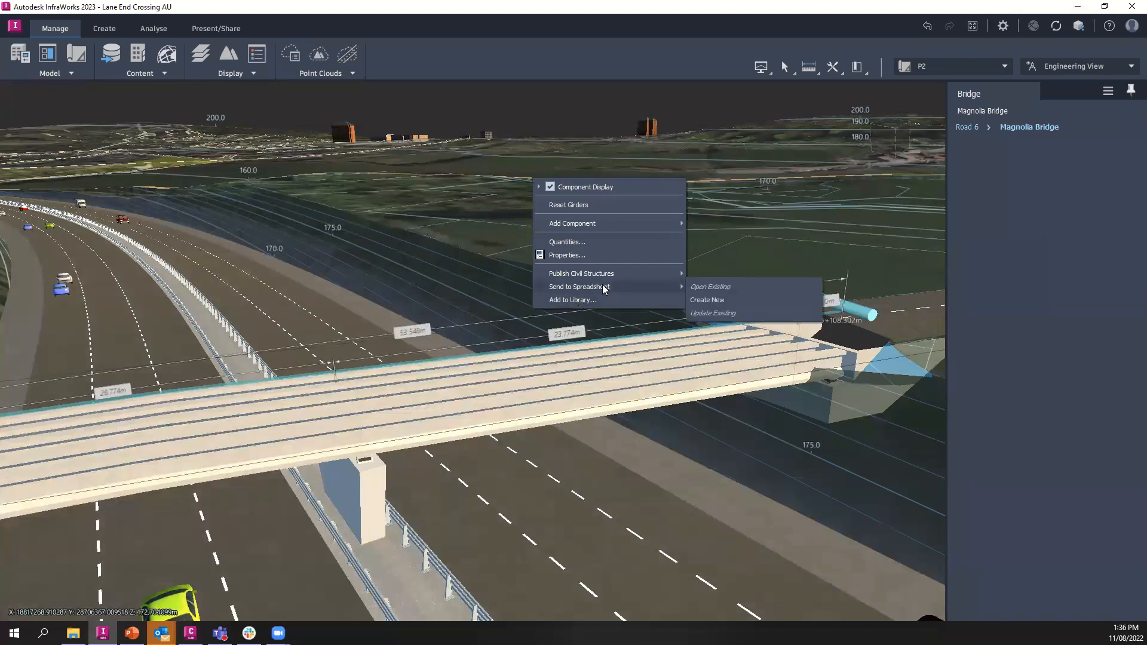
{"action": "left_click", "coordinate": [733, 300]}
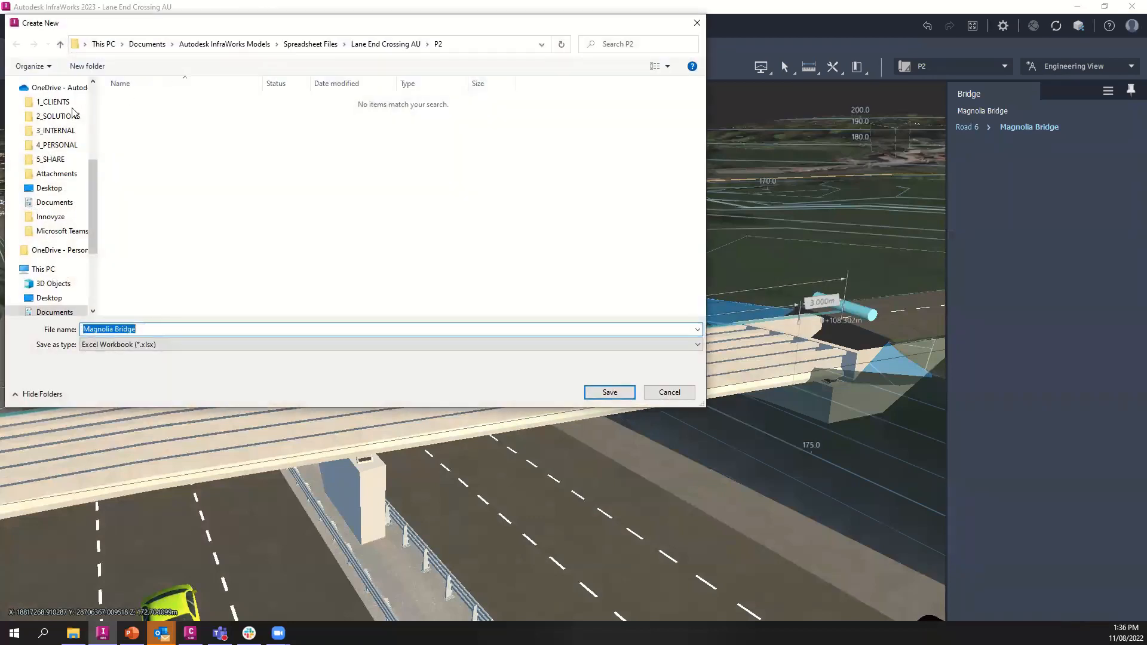
{"action": "left_click", "coordinate": [50, 298]}
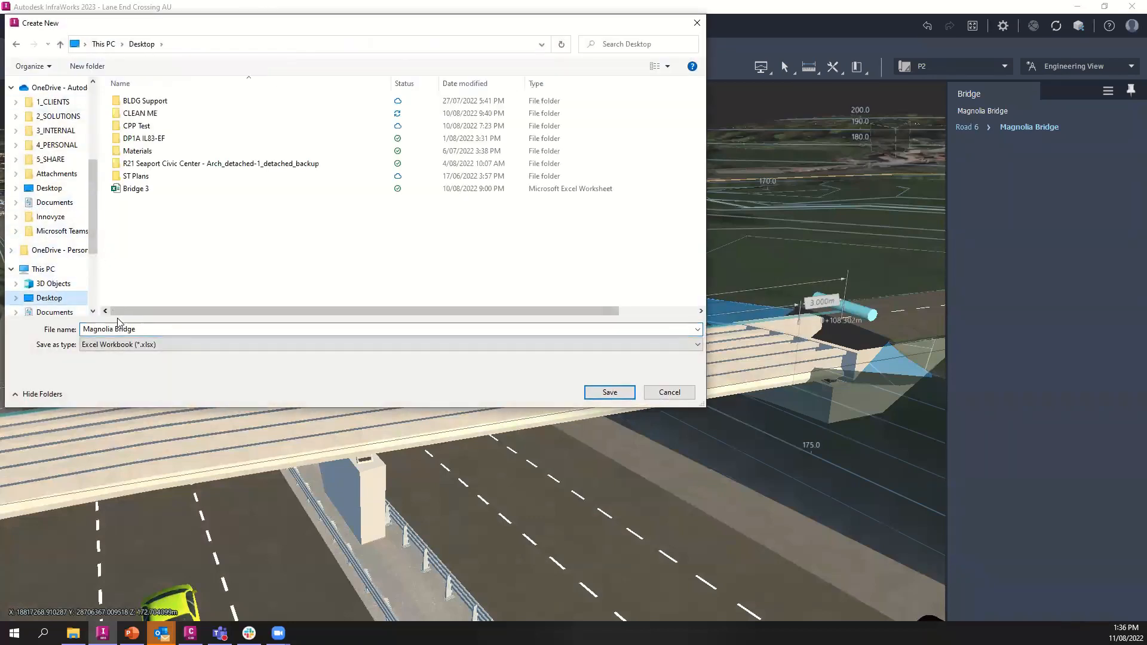
{"action": "left_click", "coordinate": [620, 394]}
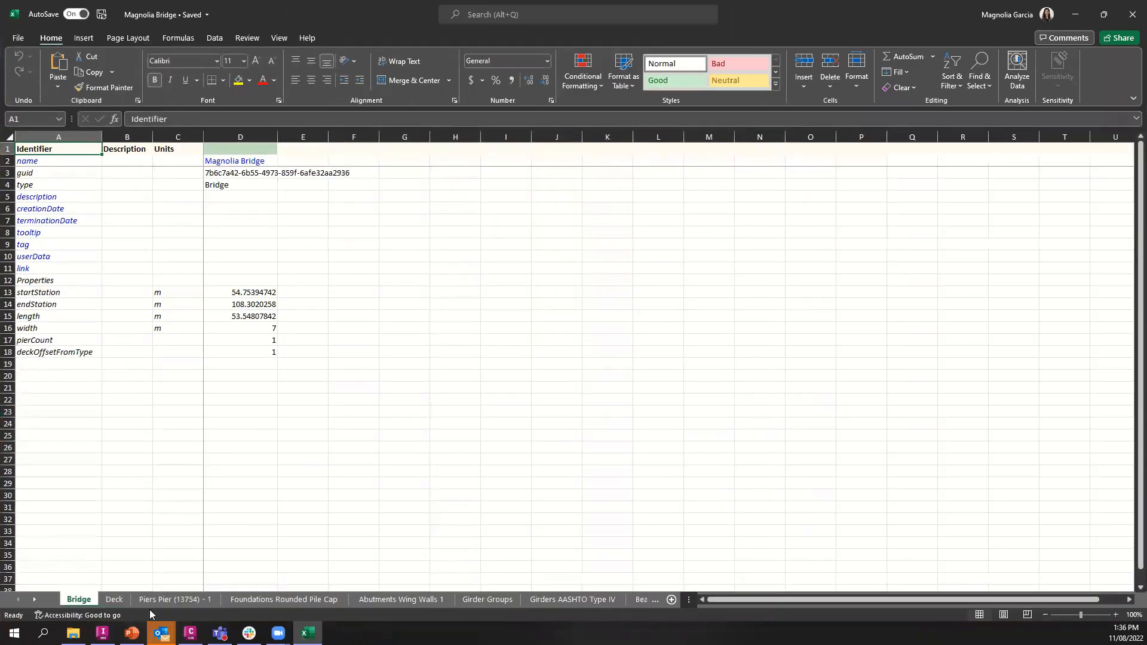
- Review the workbook's deck, pier, foundation, abutment, girder group and girder sheets, and close the workbook
{"action": "left_click", "coordinate": [115, 599]}
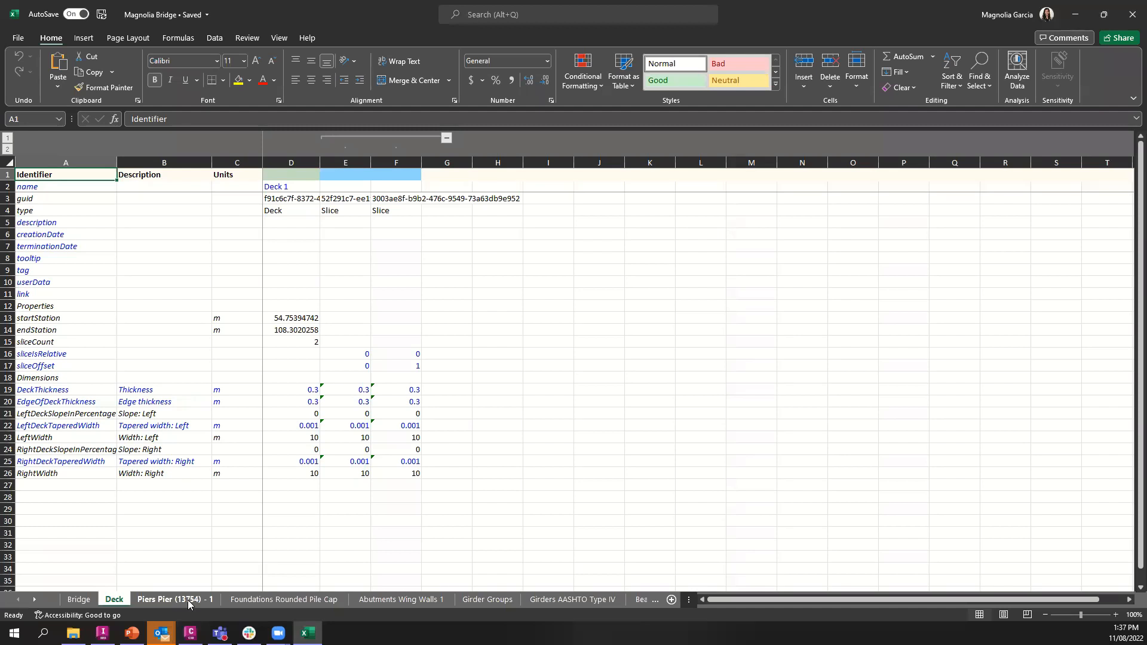
{"action": "left_click", "coordinate": [187, 600]}
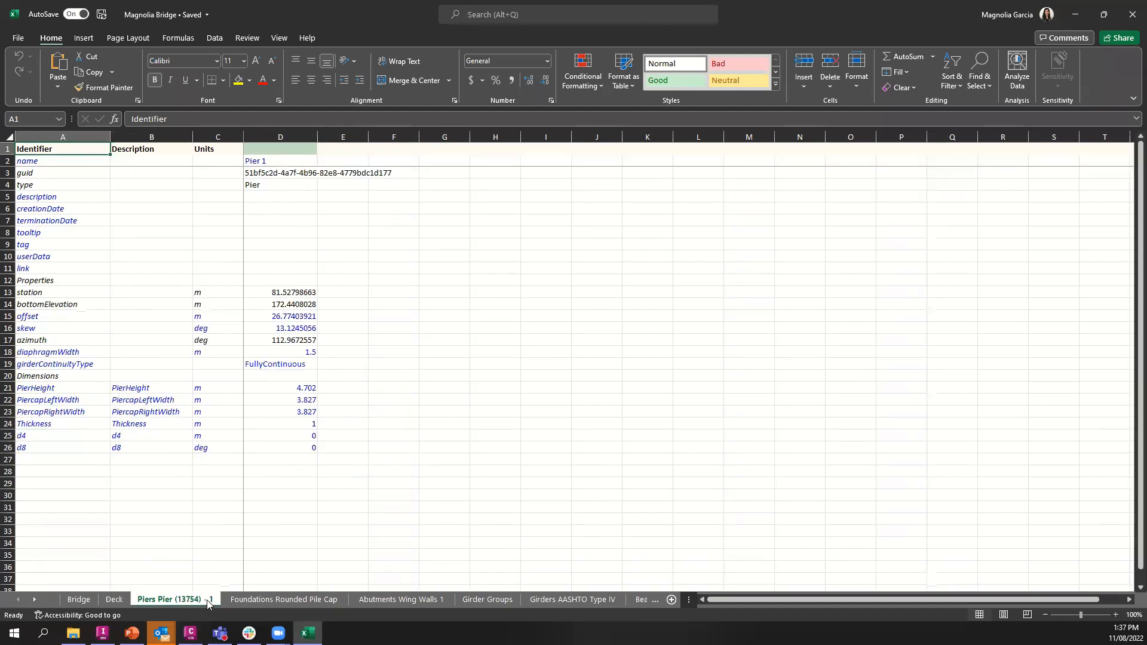
{"action": "left_click", "coordinate": [281, 601]}
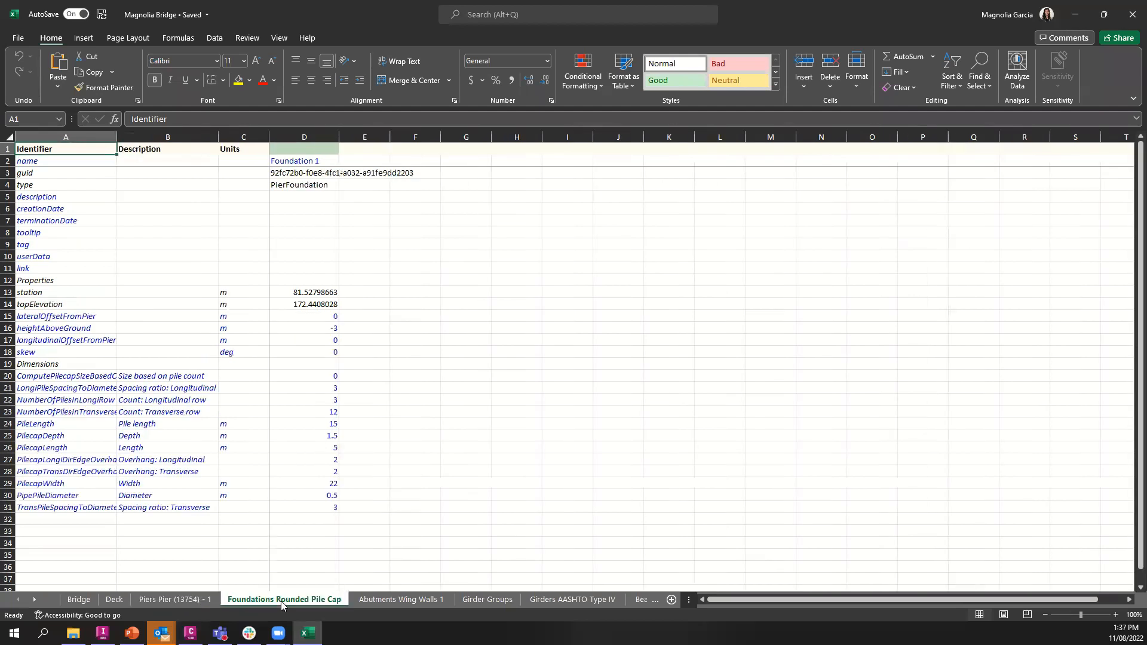
{"action": "left_click", "coordinate": [331, 422]}
{"action": "left_click", "coordinate": [334, 474]}
{"action": "left_click", "coordinate": [423, 600]}
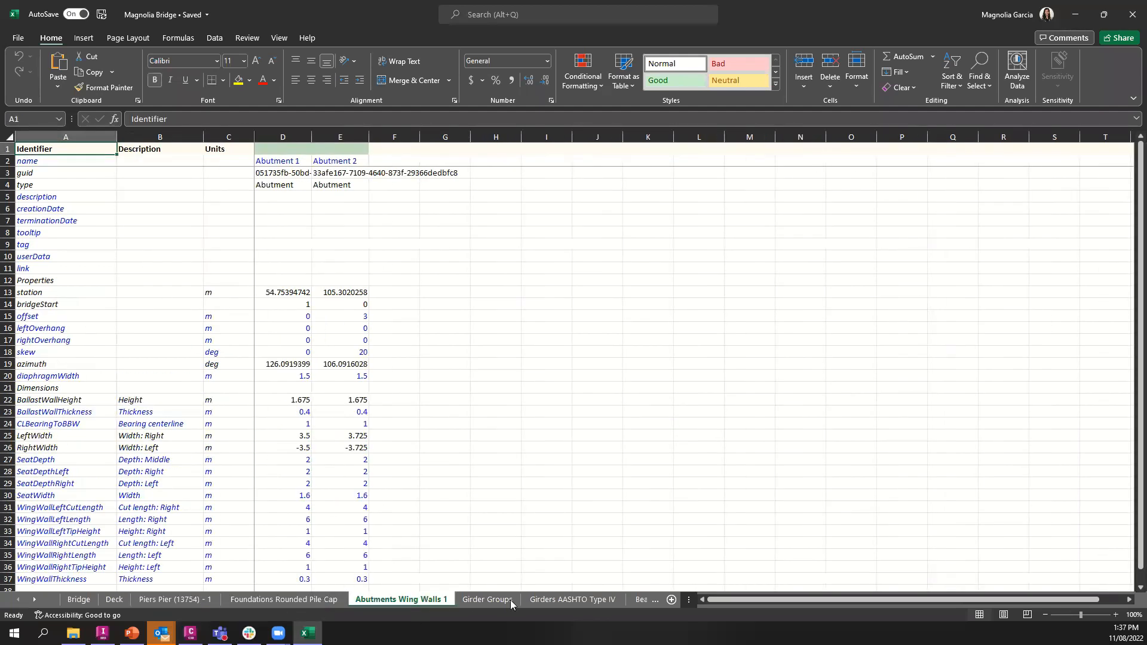
{"action": "left_click", "coordinate": [505, 601]}
{"action": "left_click", "coordinate": [553, 600]}
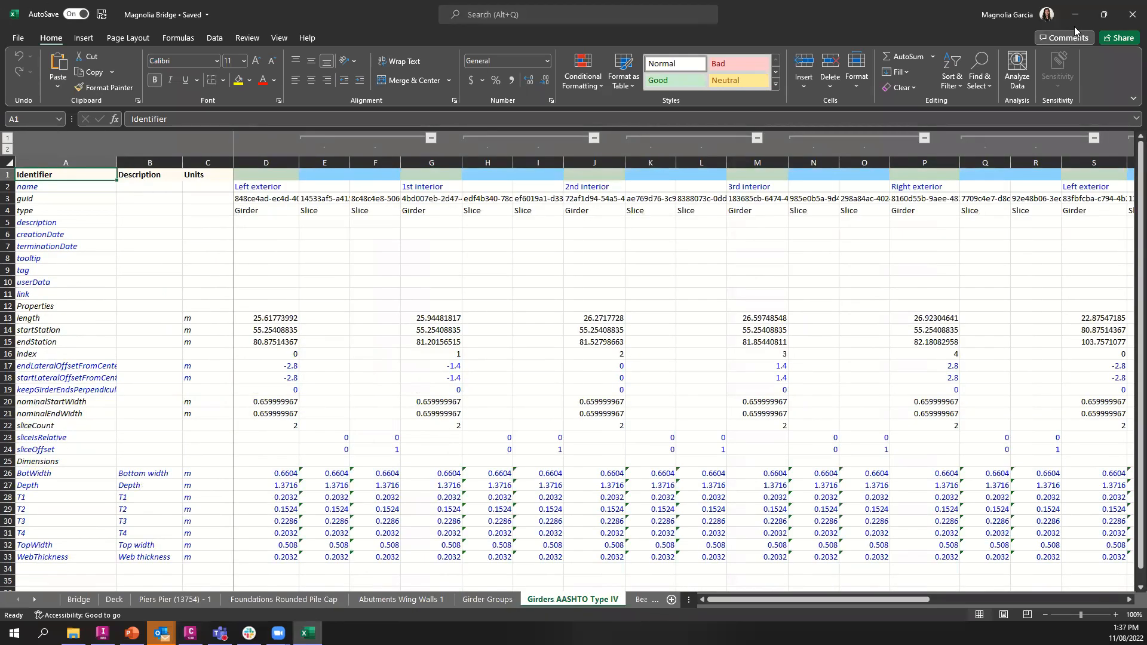
{"action": "left_click", "coordinate": [1123, 18]}
{"action": "left_click", "coordinate": [1122, 18]}
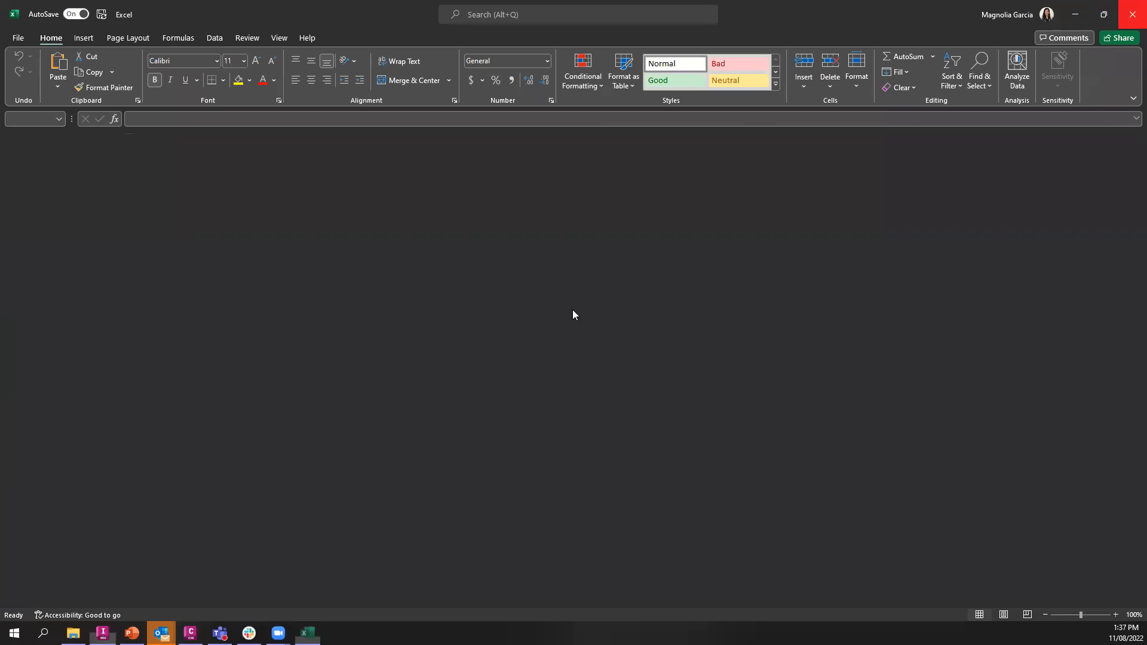
{"action": "right_click", "coordinate": [588, 409]}
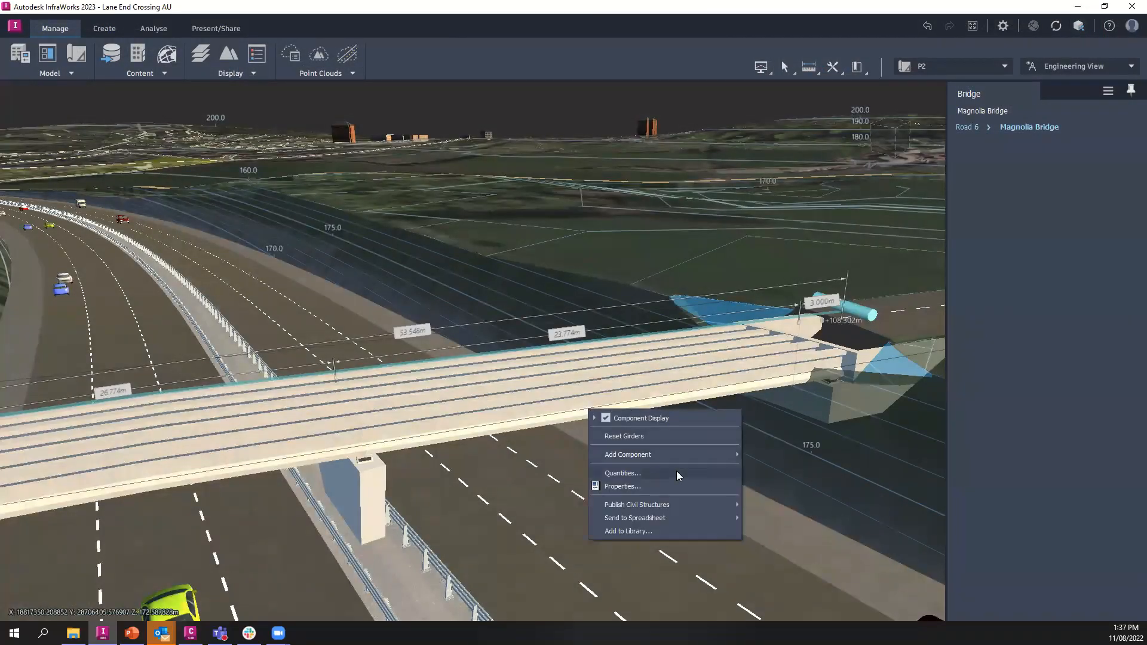
{"action": "mouse_move", "coordinate": [692, 499]}
{"action": "left_click", "coordinate": [542, 33]}
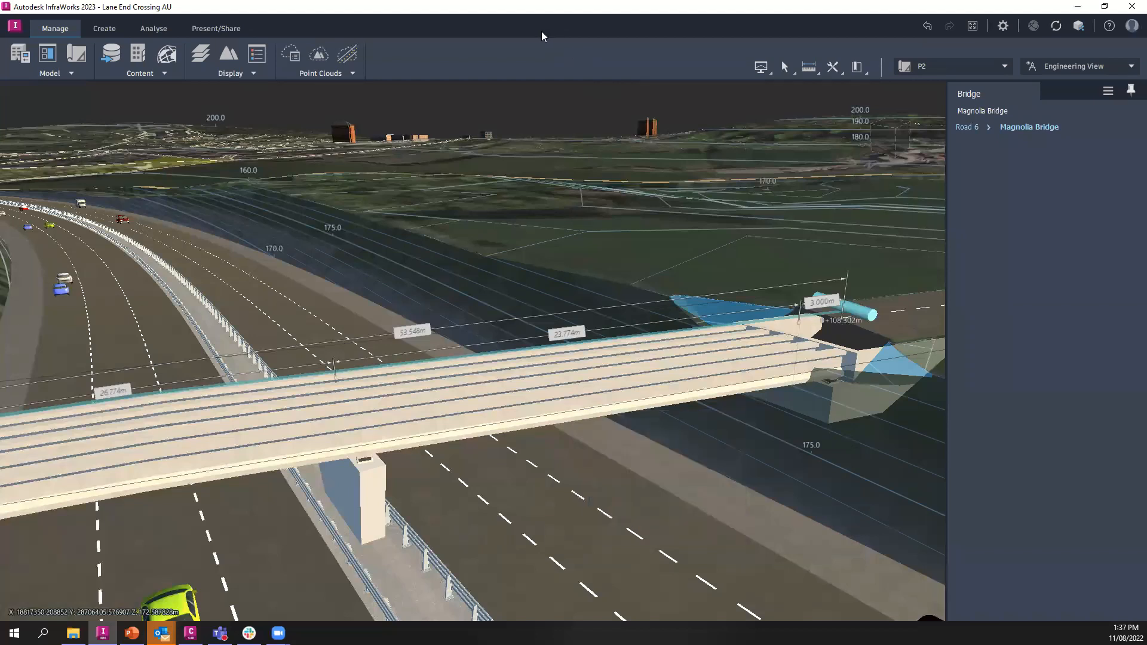
- Display the structural quantities of the Magnolia Bridge and move the quantities window clear of the bridge
{"action": "left_click", "coordinate": [155, 30]}
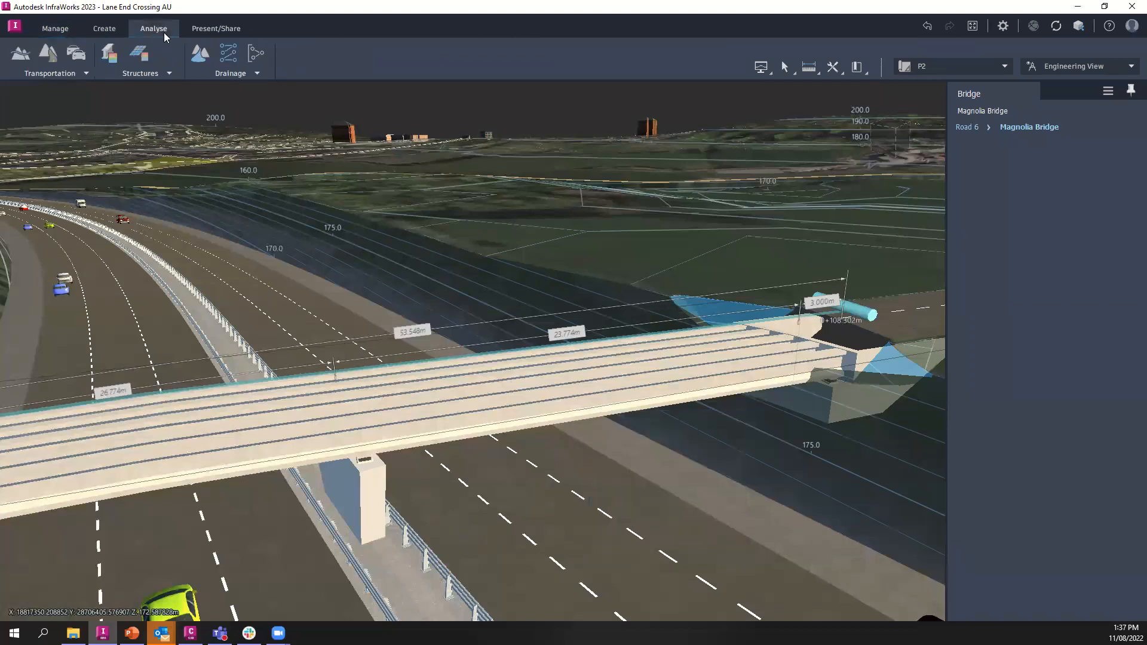
{"action": "left_click", "coordinate": [170, 73]}
{"action": "left_click", "coordinate": [151, 121]}
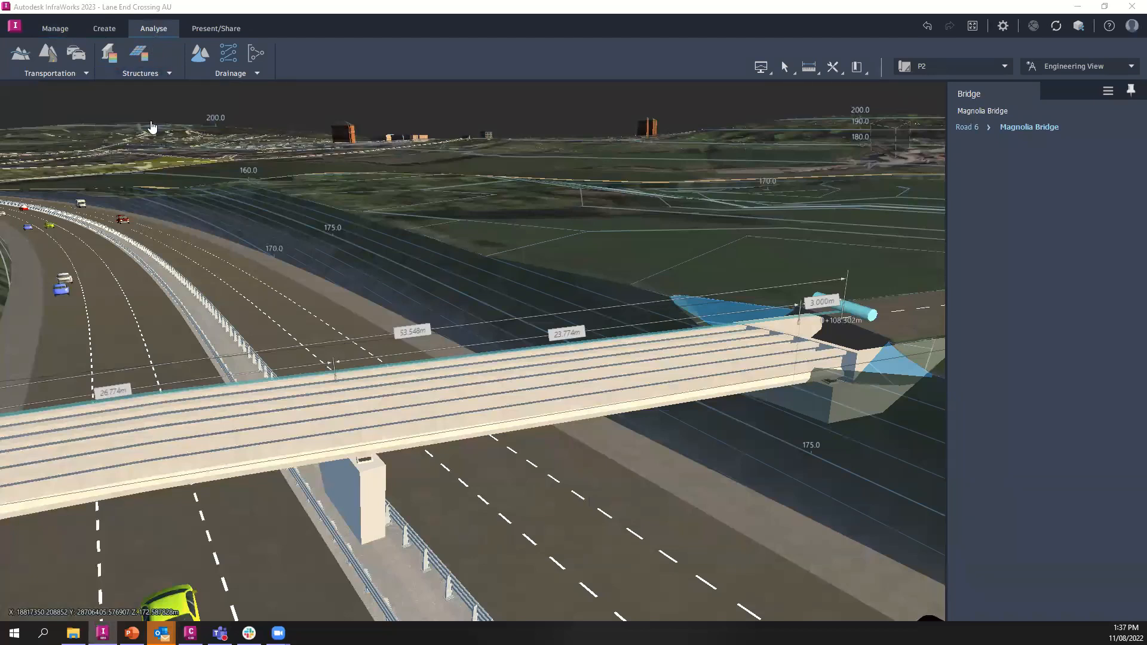
{"action": "left_click_drag", "start_coordinate": [802, 181], "coordinate": [245, 180]}
- Replace the right exterior girder of Girder group 2 with the Steel plate component
{"action": "scroll", "coordinate": [452, 427], "scroll_direction": "down", "scroll_amount": 3}
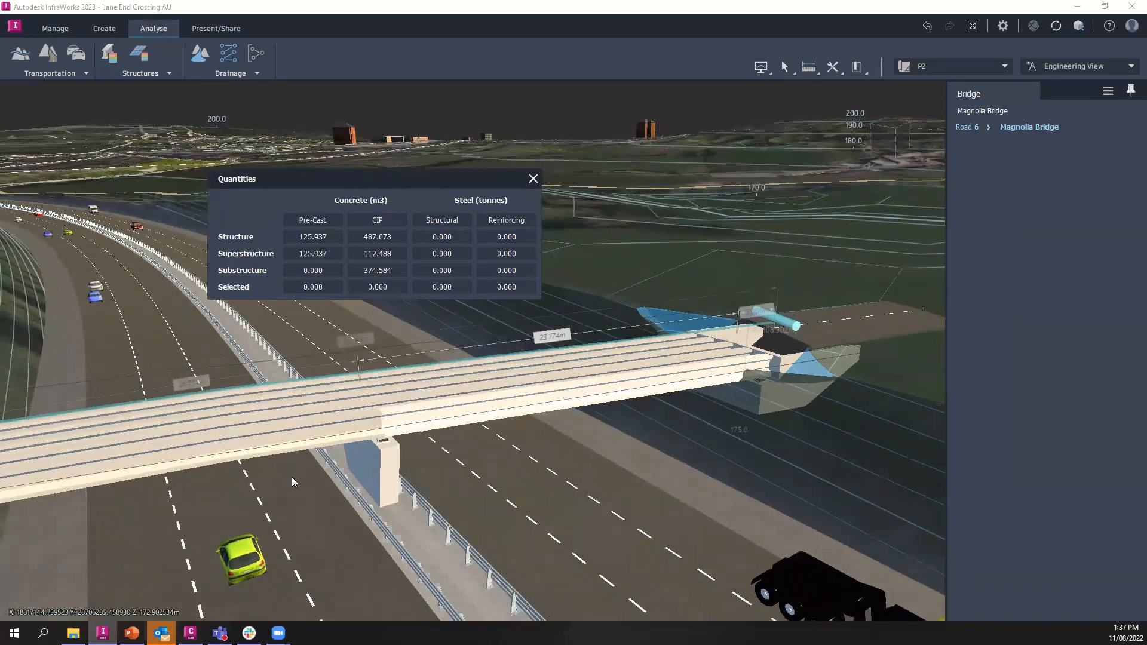
{"action": "left_click_drag", "start_coordinate": [190, 482], "coordinate": [136, 516]}
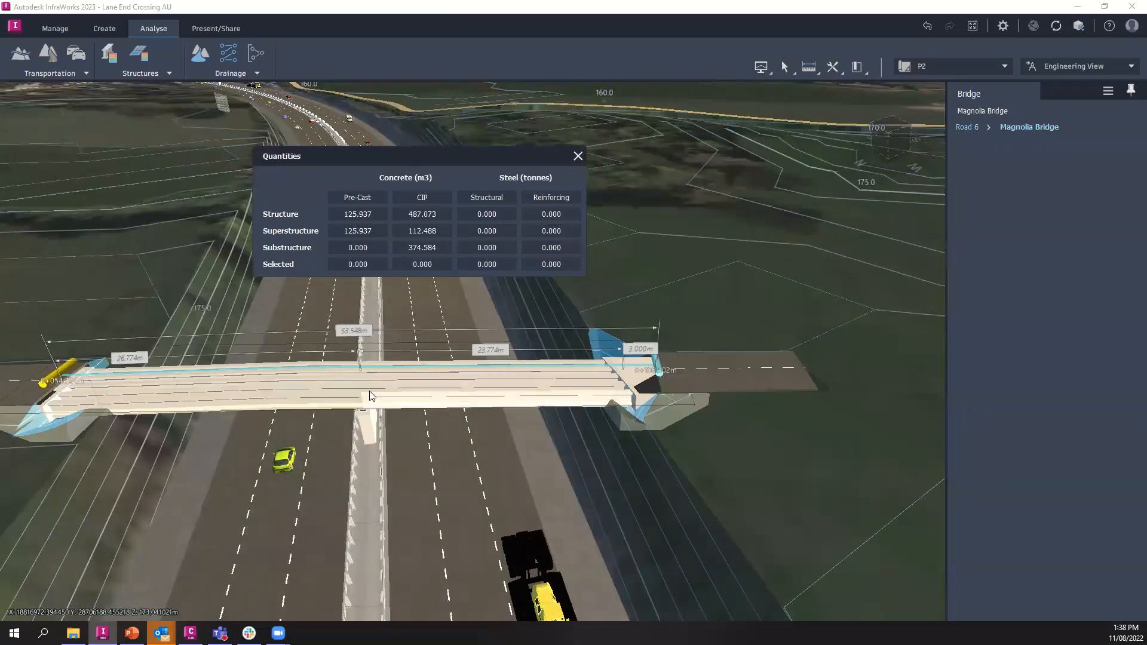
{"action": "scroll", "coordinate": [369, 395], "scroll_direction": "up", "scroll_amount": 5}
{"action": "left_click_drag", "start_coordinate": [466, 497], "coordinate": [456, 494]}
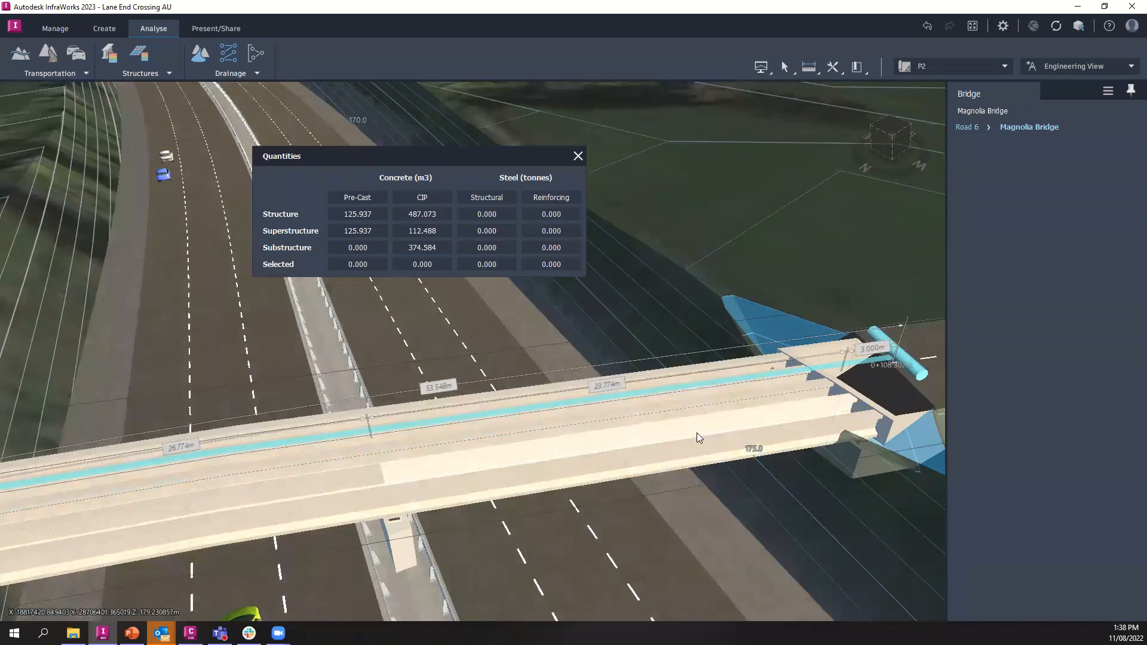
{"action": "left_click", "coordinate": [683, 459]}
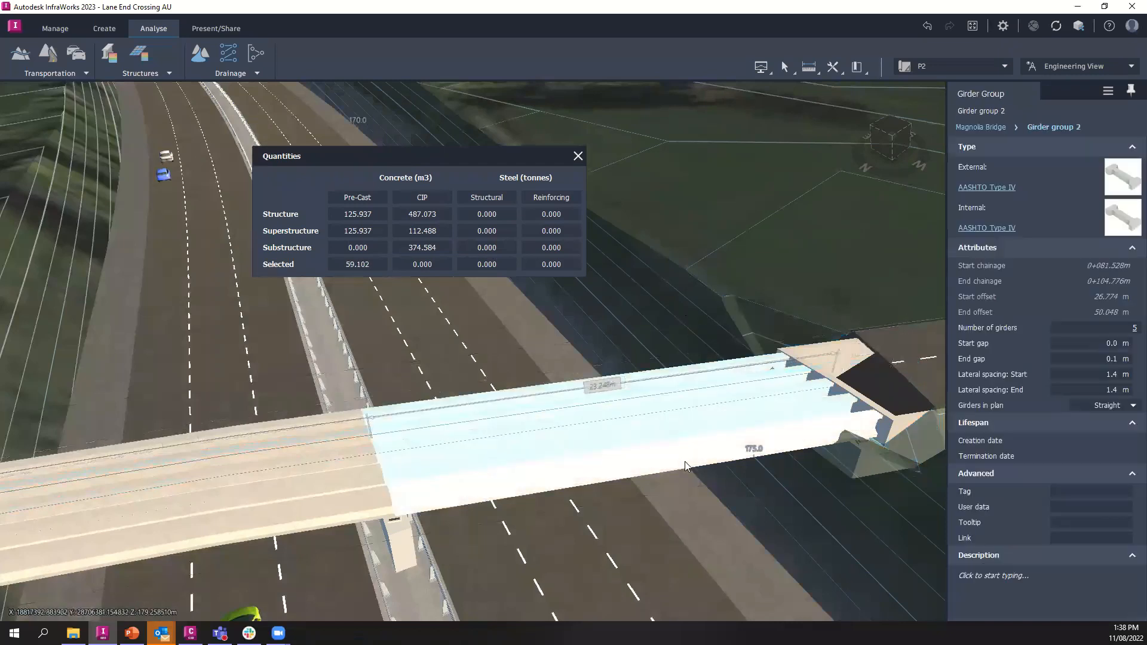
{"action": "left_click", "coordinate": [685, 461]}
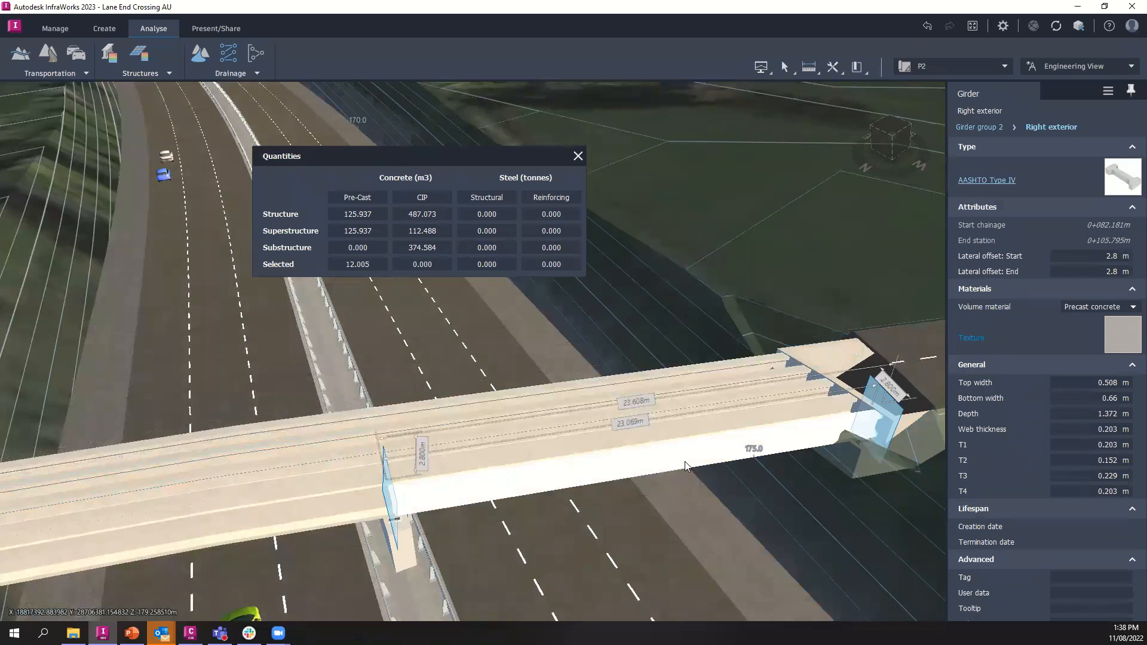
{"action": "left_click", "coordinate": [997, 181]}
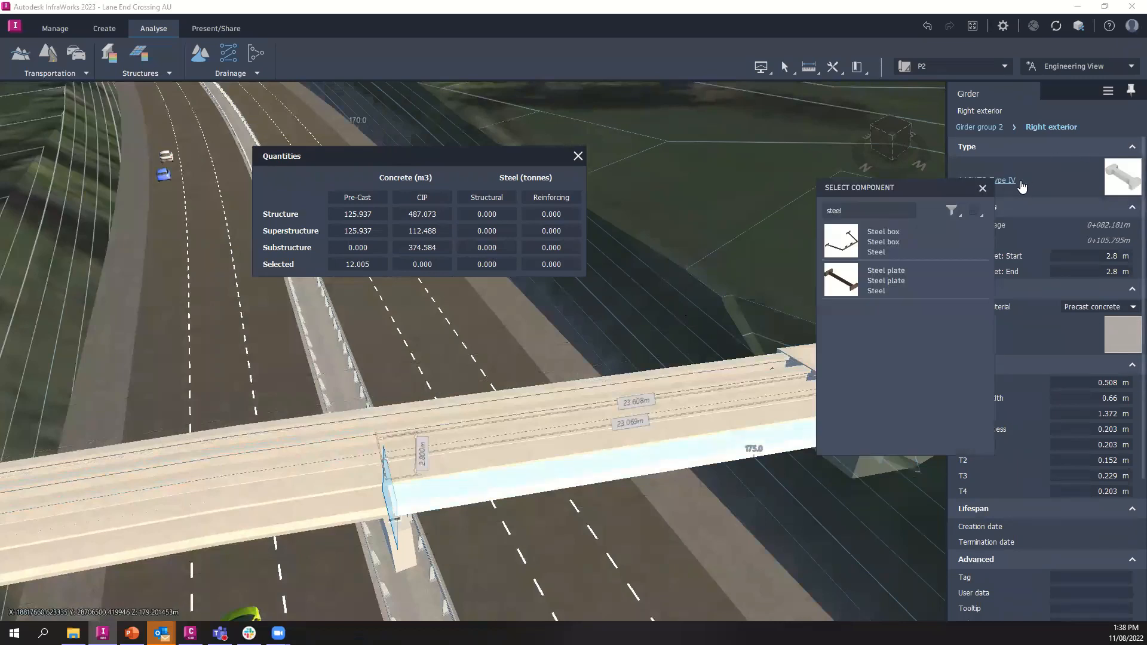
{"action": "left_click", "coordinate": [896, 281]}
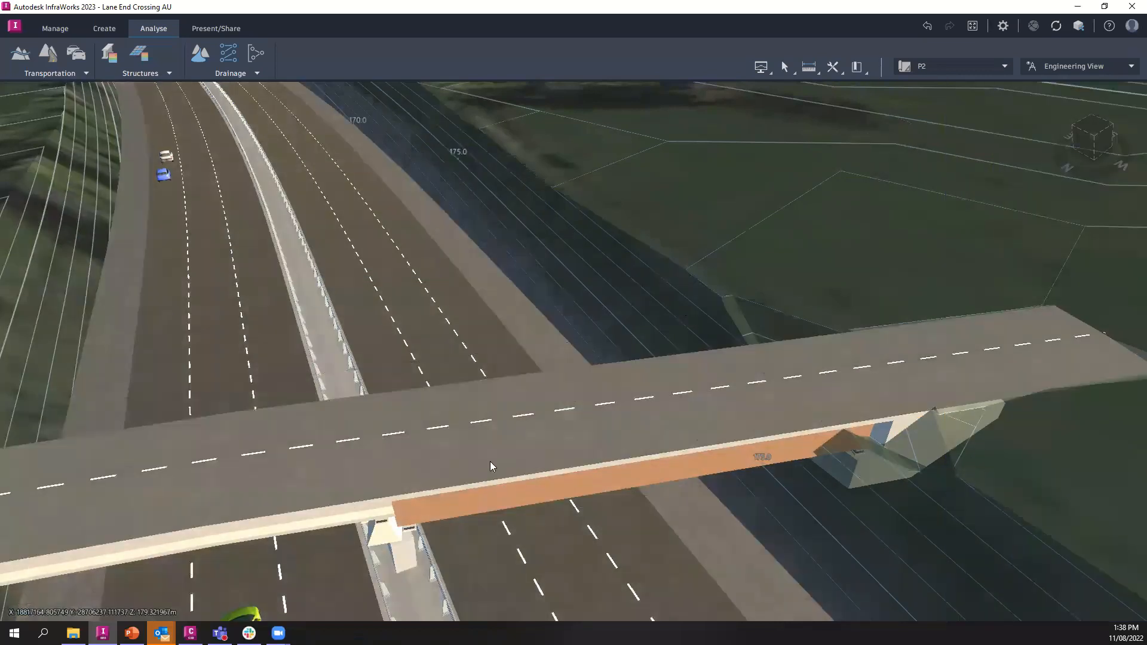
- Apply the girder configuration of Girder group 2 to all girder groups and close the quantities window
{"action": "left_click", "coordinate": [476, 496]}
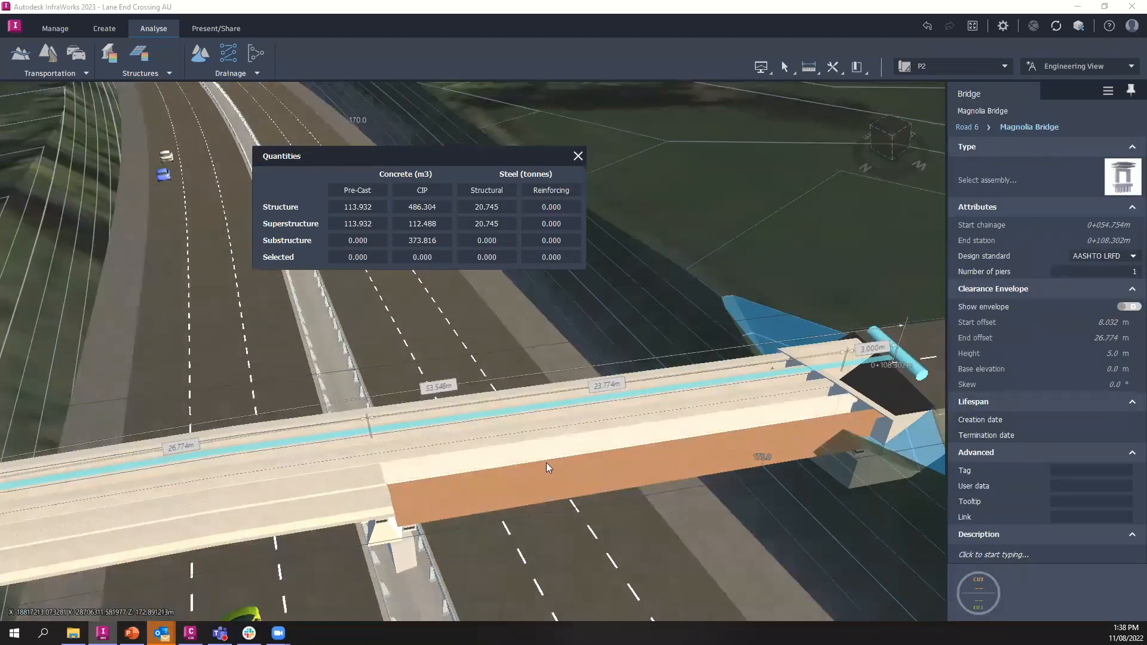
{"action": "right_click", "coordinate": [557, 483]}
{"action": "mouse_move", "coordinate": [631, 361]}
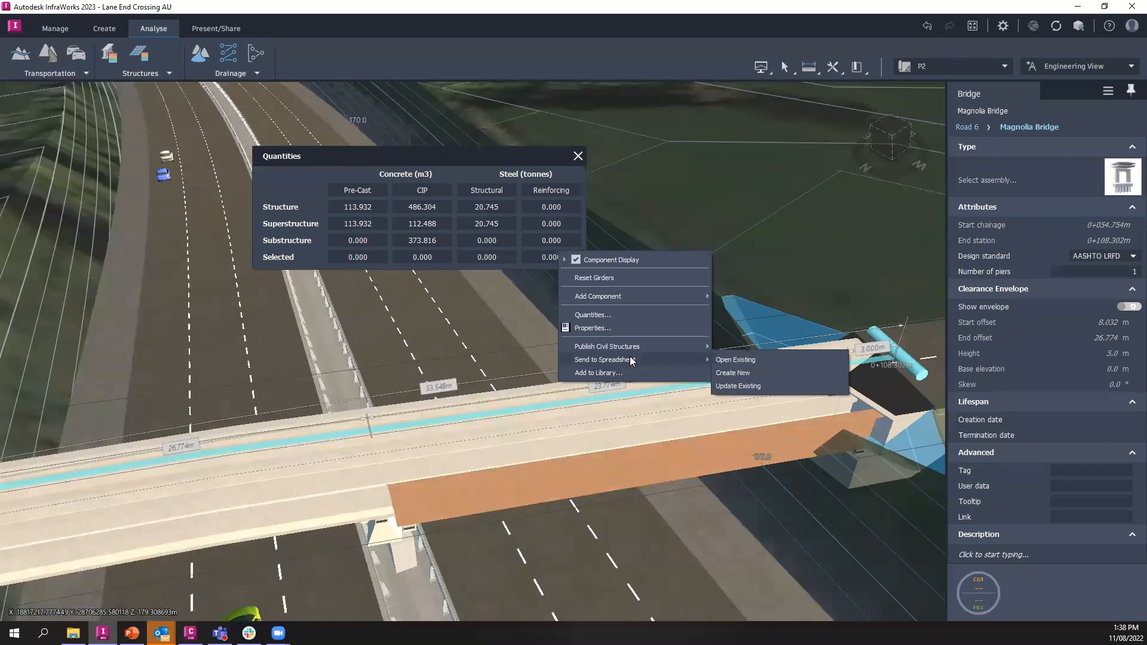
{"action": "mouse_move", "coordinate": [633, 296]}
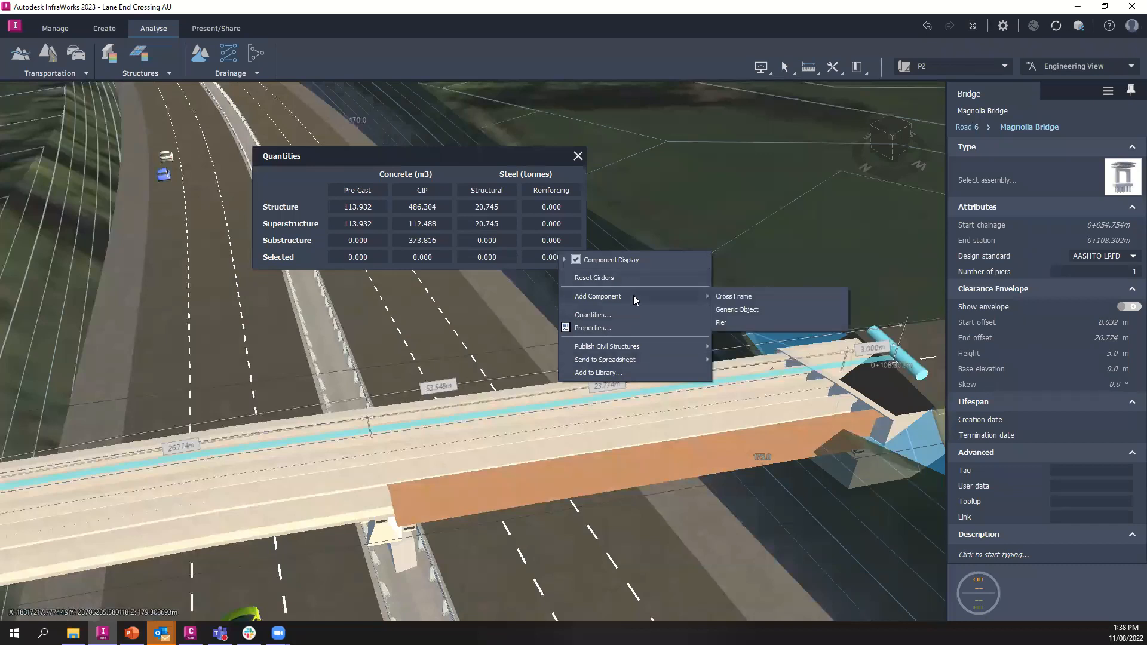
{"action": "left_click", "coordinate": [567, 445]}
{"action": "right_click", "coordinate": [567, 445]}
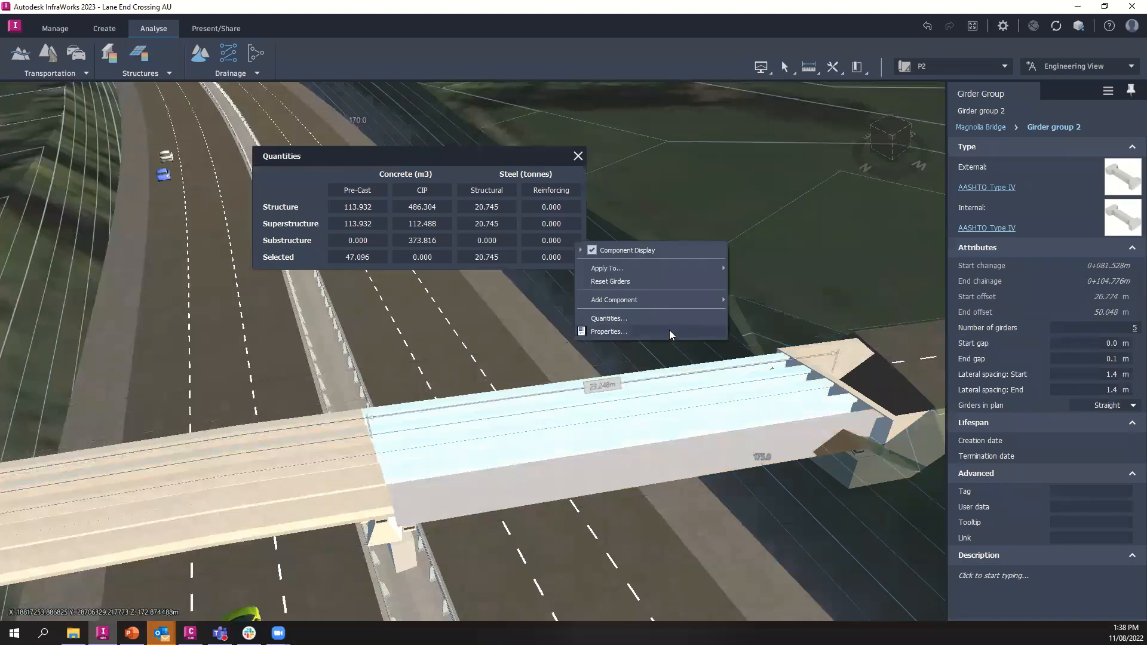
{"action": "mouse_move", "coordinate": [660, 269]}
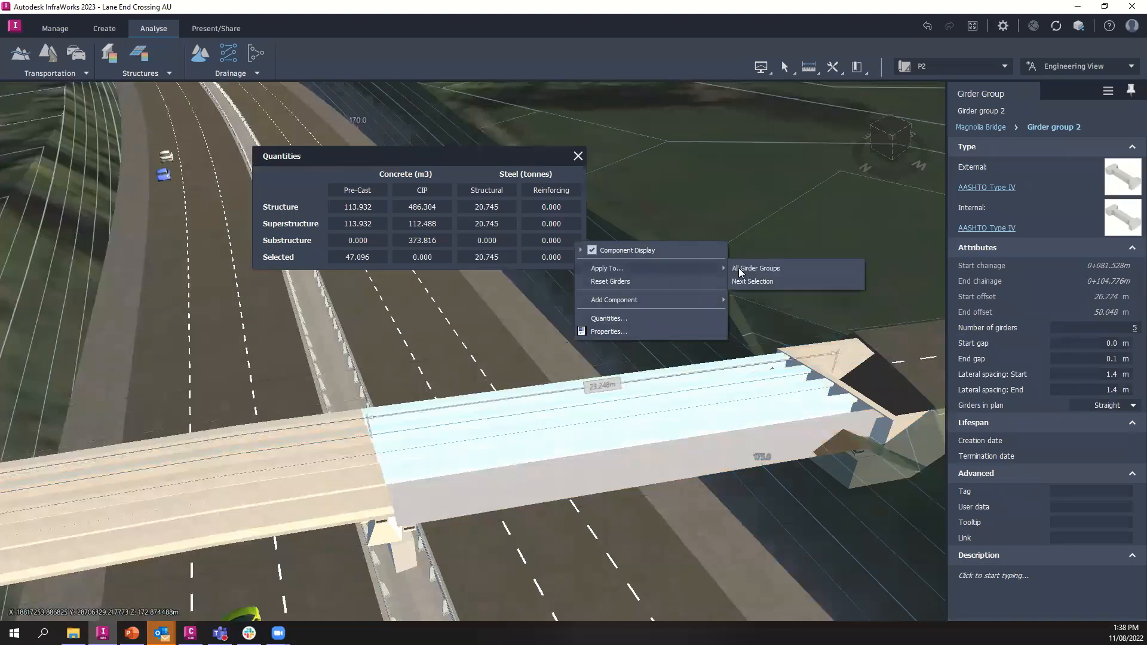
{"action": "left_click", "coordinate": [826, 270]}
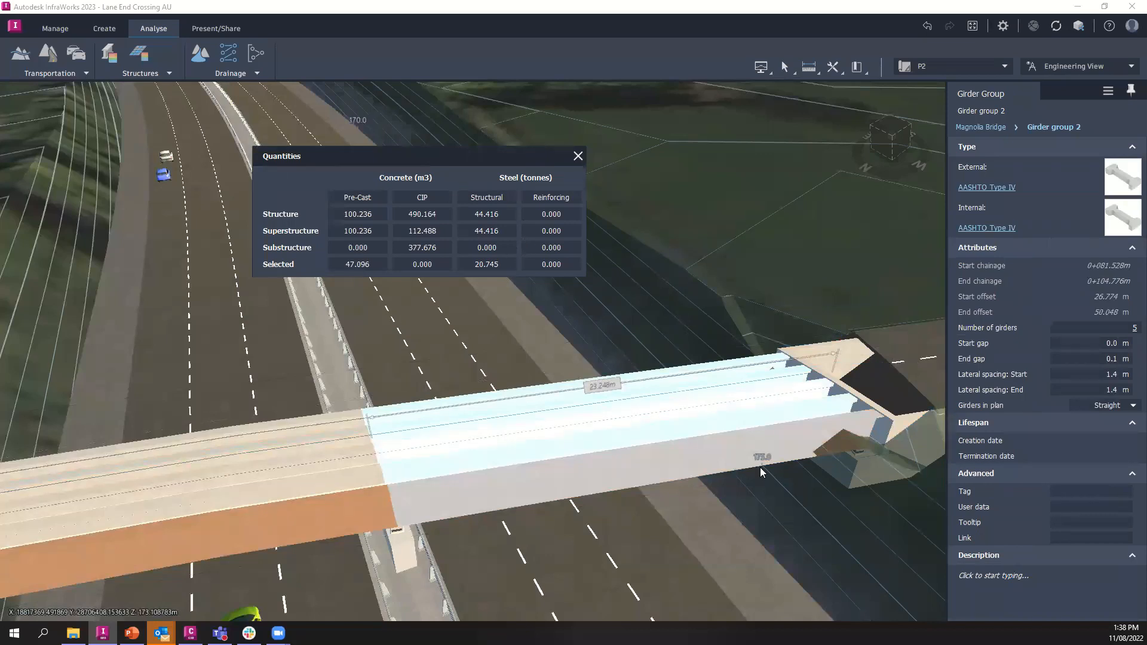
{"action": "left_click", "coordinate": [578, 156]}
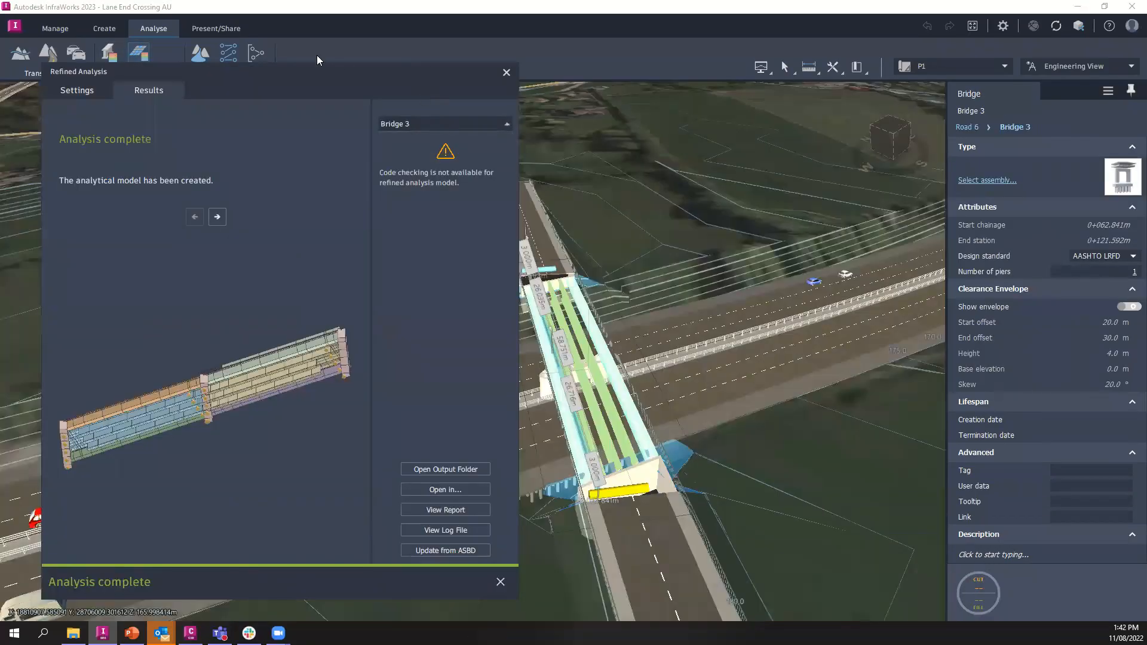
- Open the Bridge_3 PDF report from the Report subfolder of the refined analysis output folder
{"action": "left_click_drag", "start_coordinate": [329, 78], "coordinate": [421, 84]}
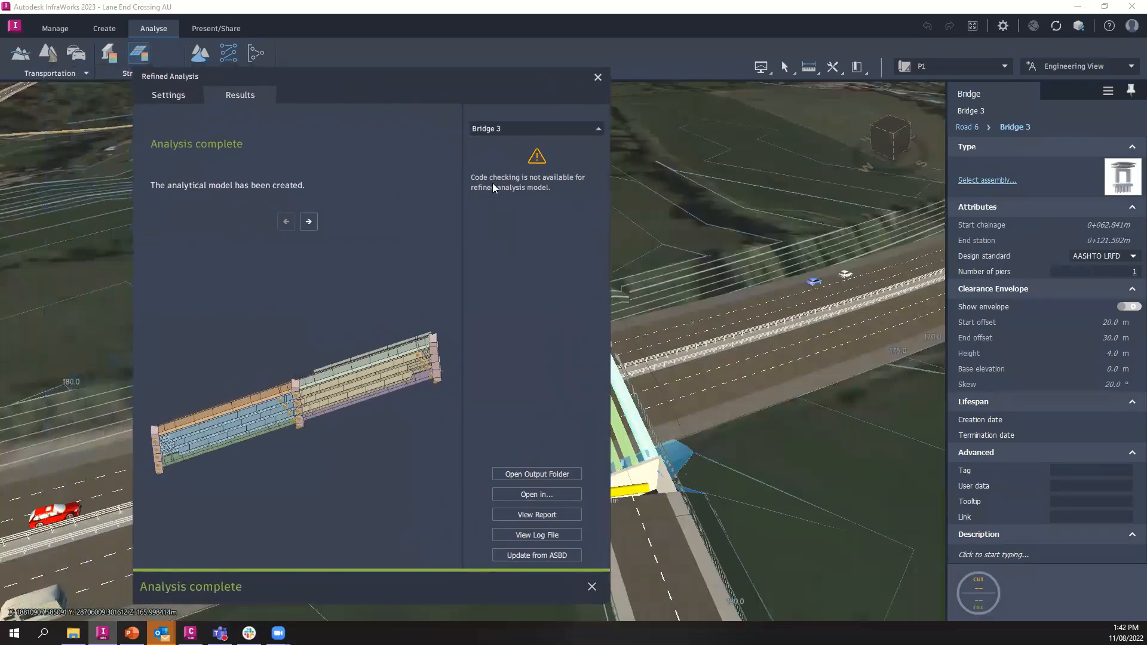
{"action": "left_click", "coordinate": [564, 475]}
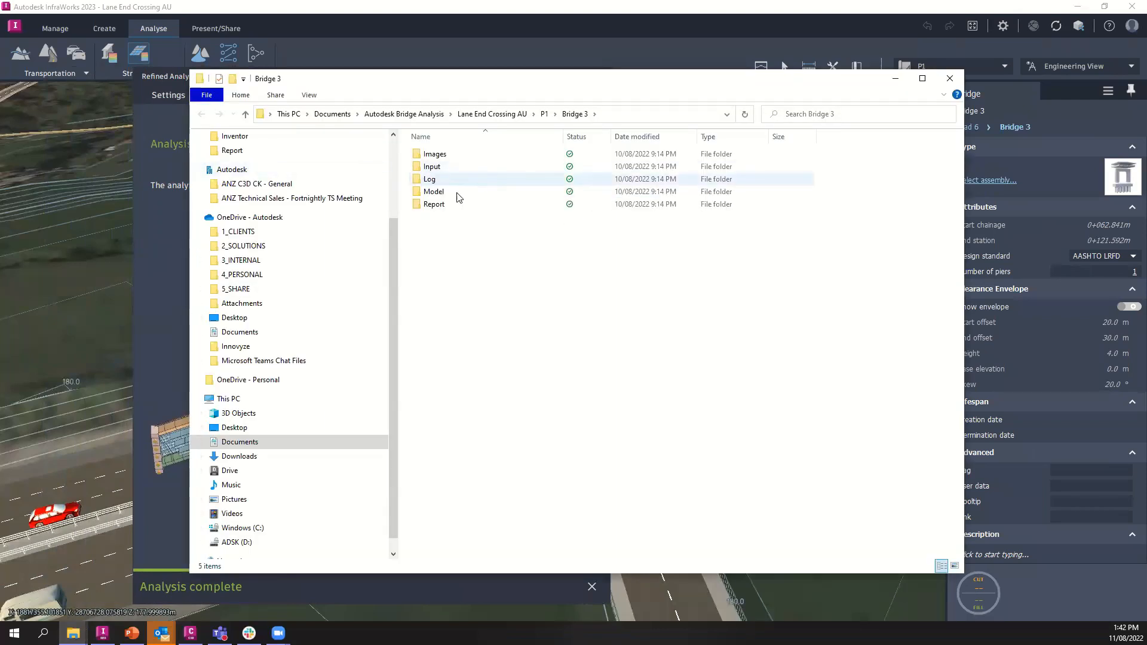
{"action": "double_click", "coordinate": [434, 204]}
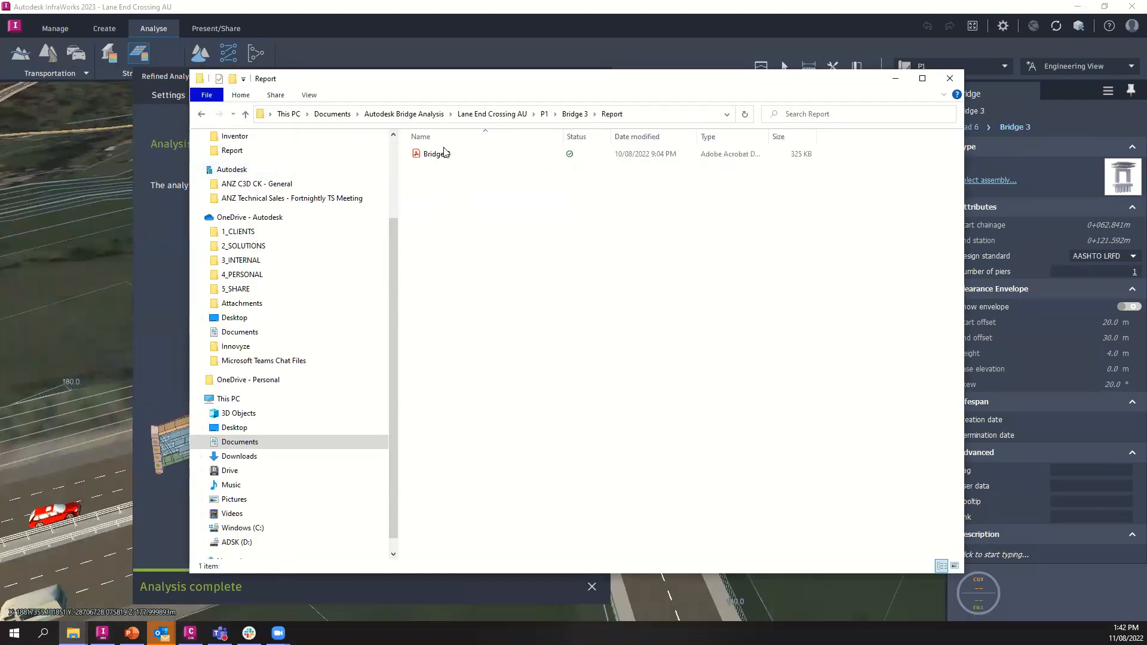
{"action": "left_click", "coordinate": [452, 163]}
{"action": "double_click", "coordinate": [452, 156]}
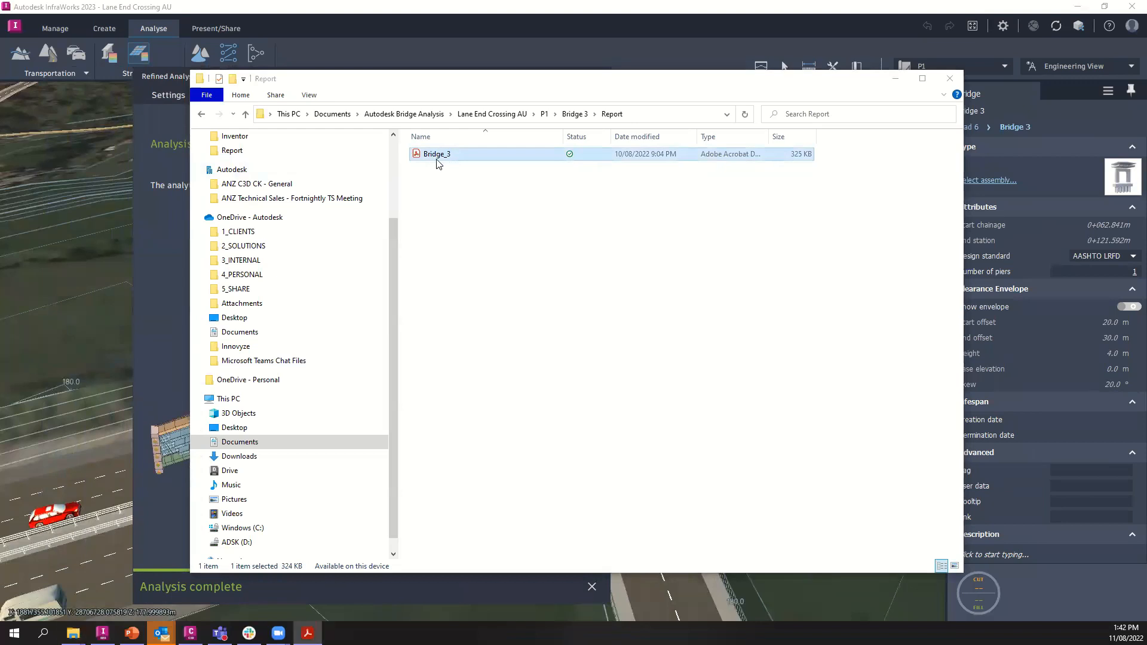
- Read through the Bridge 3 report, examining the analytical model image, the material properties and the shear connector and design beam details
{"action": "scroll", "coordinate": [620, 421], "scroll_direction": "down", "scroll_amount": 3}
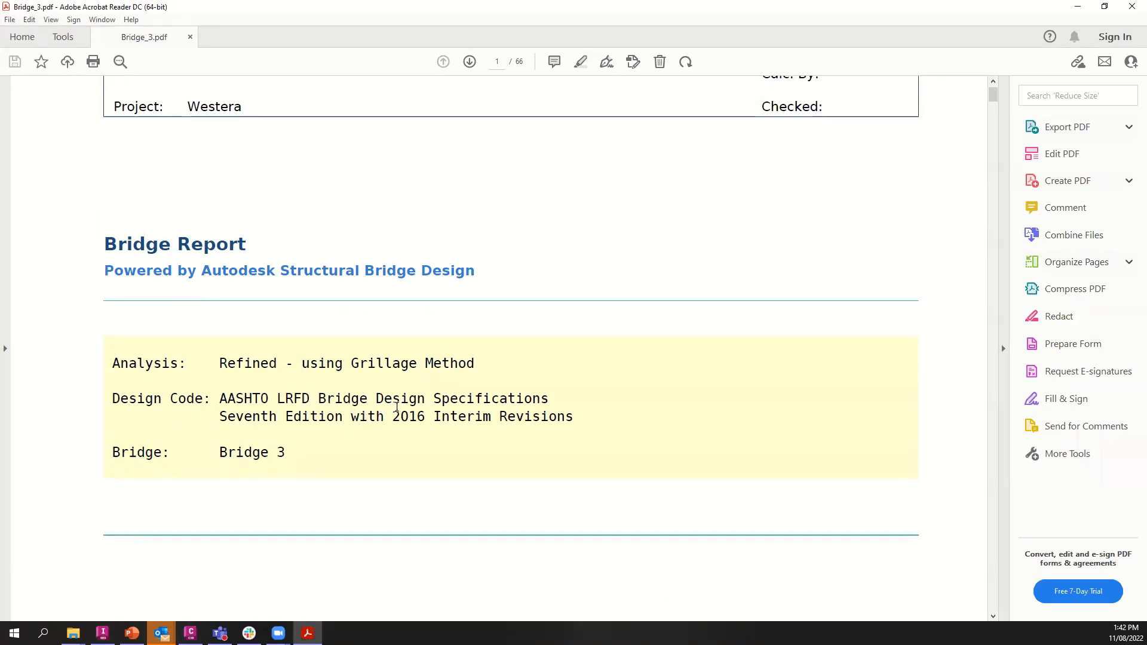
{"action": "scroll", "coordinate": [489, 397], "scroll_direction": "down", "scroll_amount": 2, "text": "ctrl"}
{"action": "scroll", "coordinate": [559, 399], "scroll_direction": "down", "scroll_amount": 1, "text": "ctrl"}
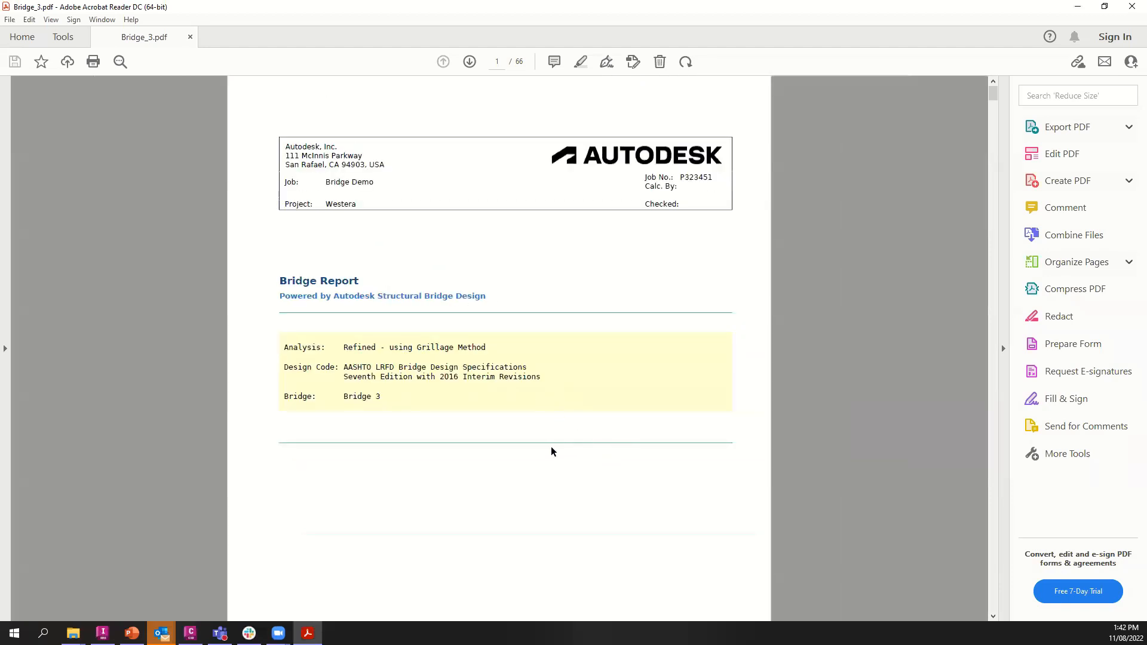
{"action": "scroll", "coordinate": [683, 433], "scroll_direction": "down", "scroll_amount": 10}
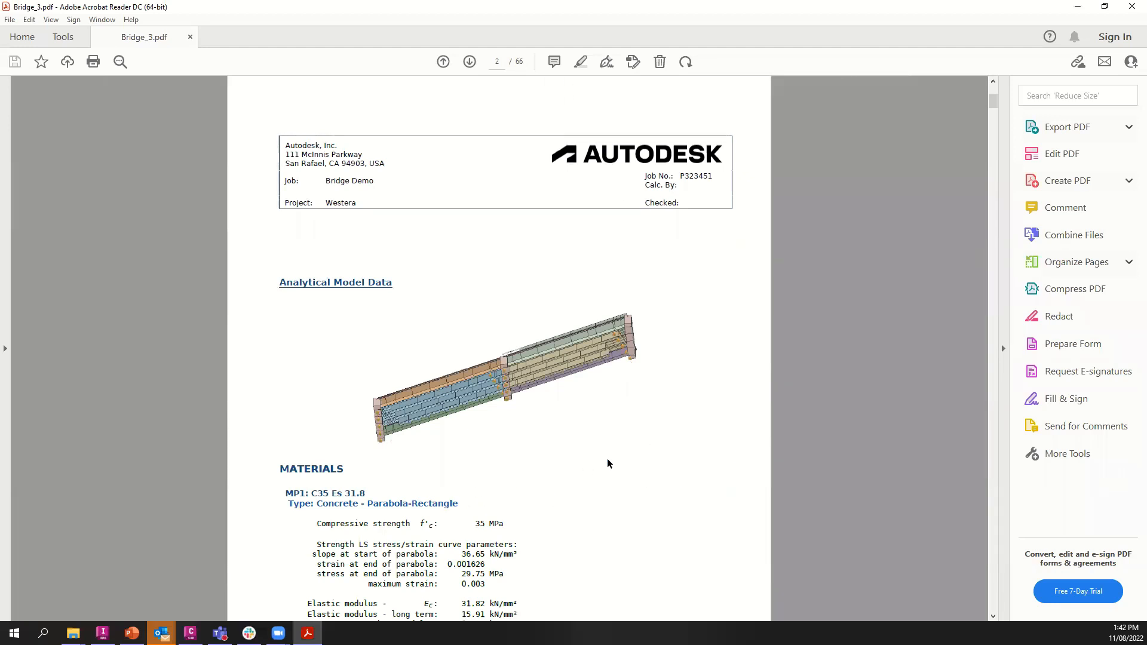
{"action": "scroll", "coordinate": [619, 458], "scroll_direction": "down", "scroll_amount": 10}
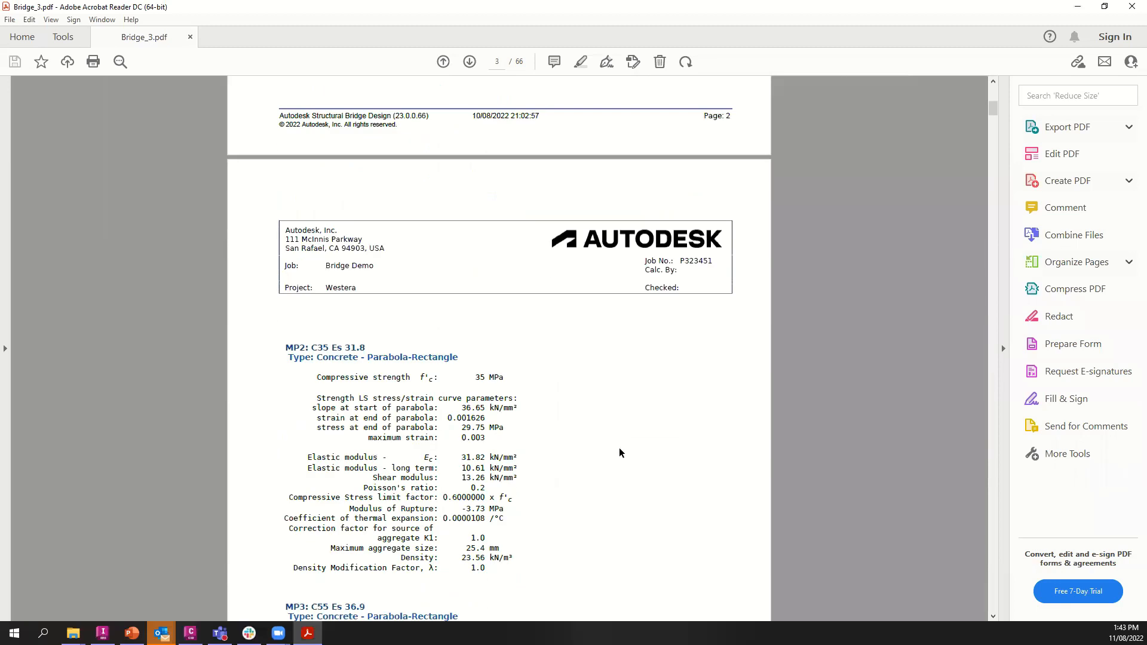
{"action": "scroll", "coordinate": [619, 451], "scroll_direction": "down", "scroll_amount": 10}
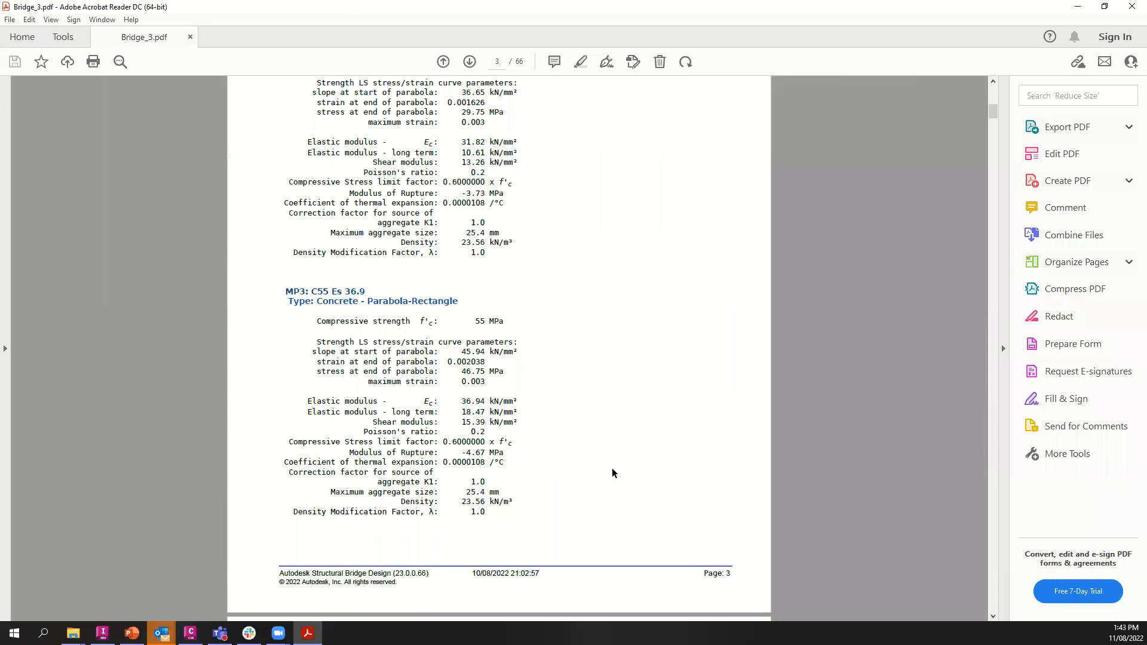
{"action": "scroll", "coordinate": [612, 472], "scroll_direction": "down", "scroll_amount": 8}
{"action": "scroll", "coordinate": [621, 471], "scroll_direction": "down", "scroll_amount": 8}
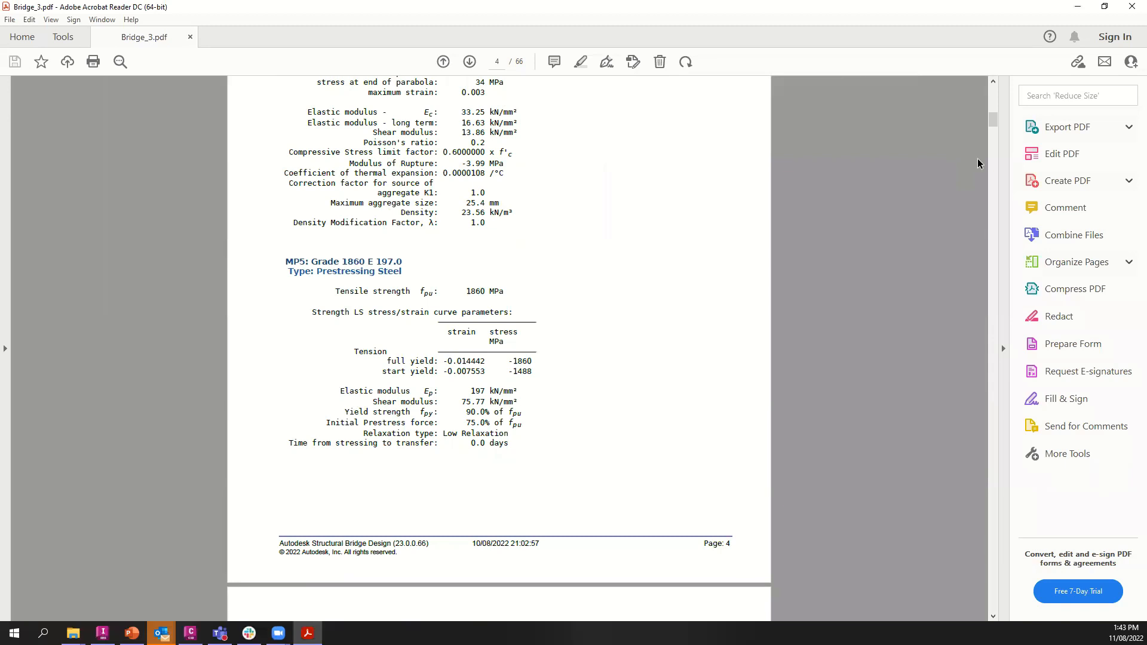
{"action": "left_click_drag", "start_coordinate": [990, 126], "coordinate": [988, 192]}
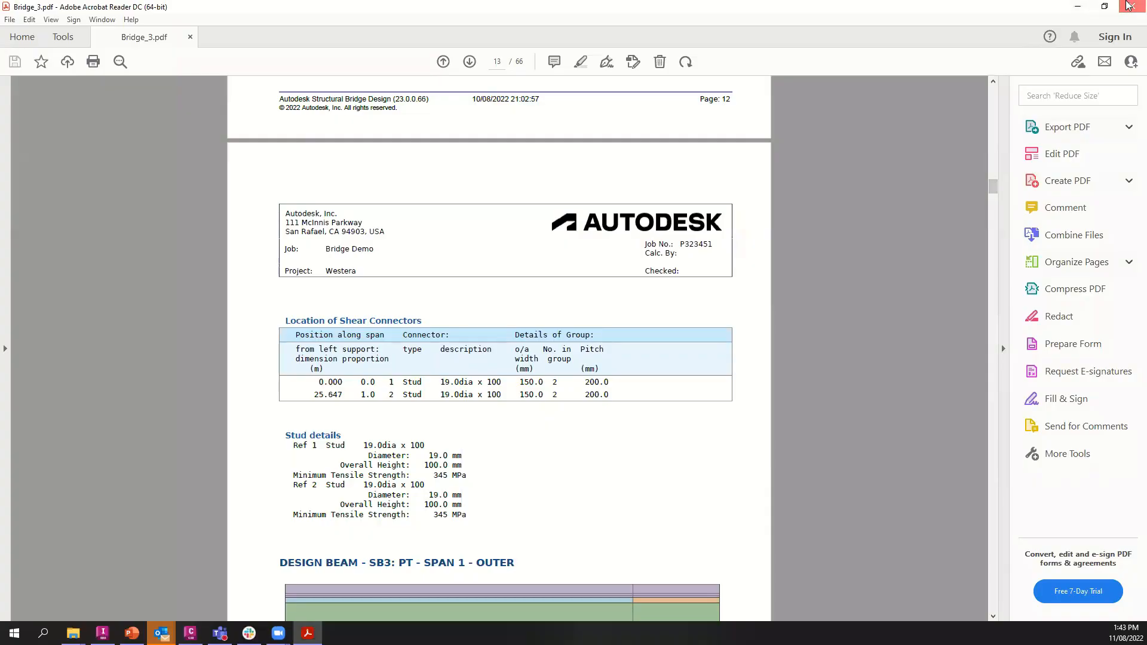
- Close the Bridge_3 report and its folder window, and browse the analytical model images in the refined analysis results
{"action": "left_click", "coordinate": [1127, 6]}
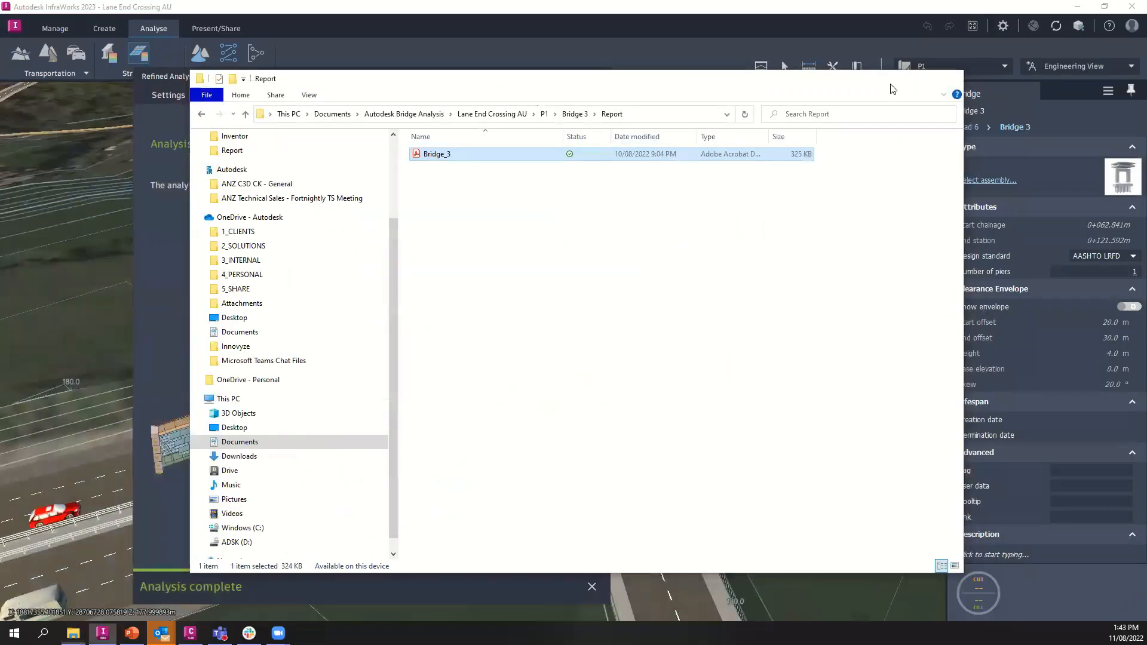
{"action": "left_click", "coordinate": [891, 84]}
{"action": "left_click", "coordinate": [310, 220]}
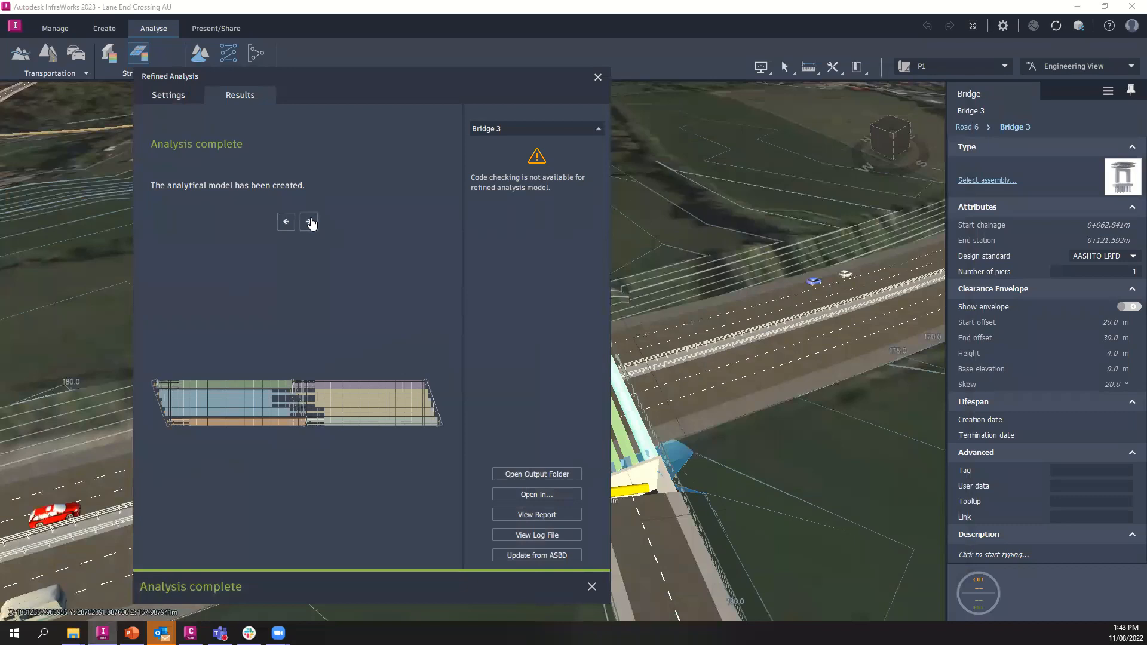
{"action": "left_click", "coordinate": [310, 221]}
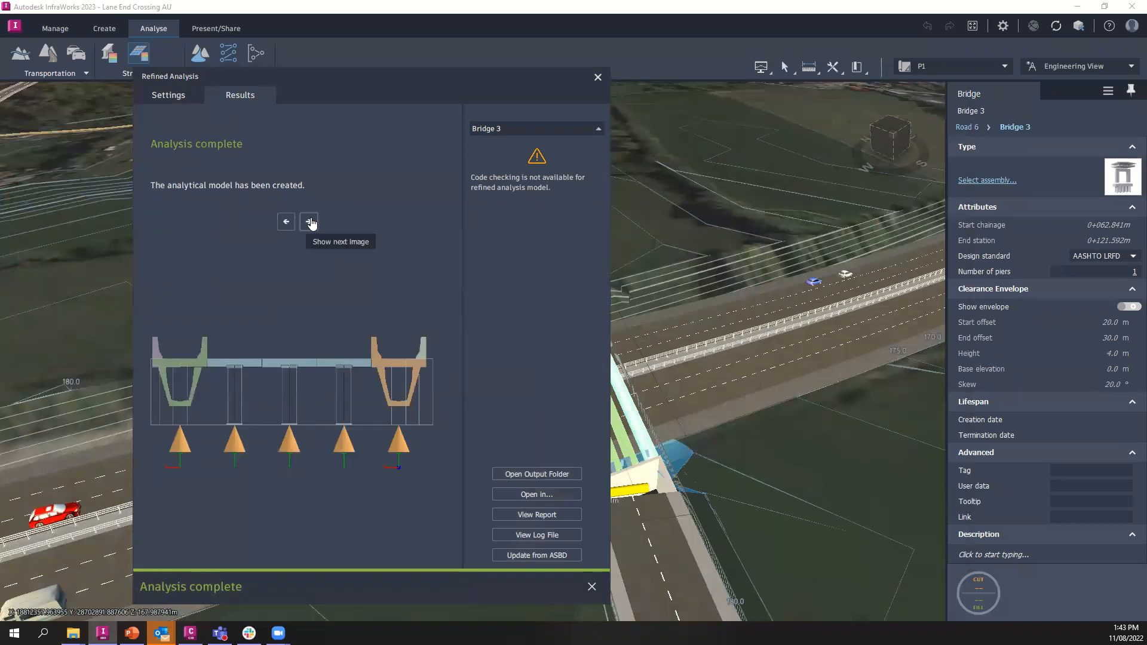
- Review the refined analysis settings of Bridge 3 and open its analytical model in Autodesk Structural Bridge Design
{"action": "left_click", "coordinate": [174, 97]}
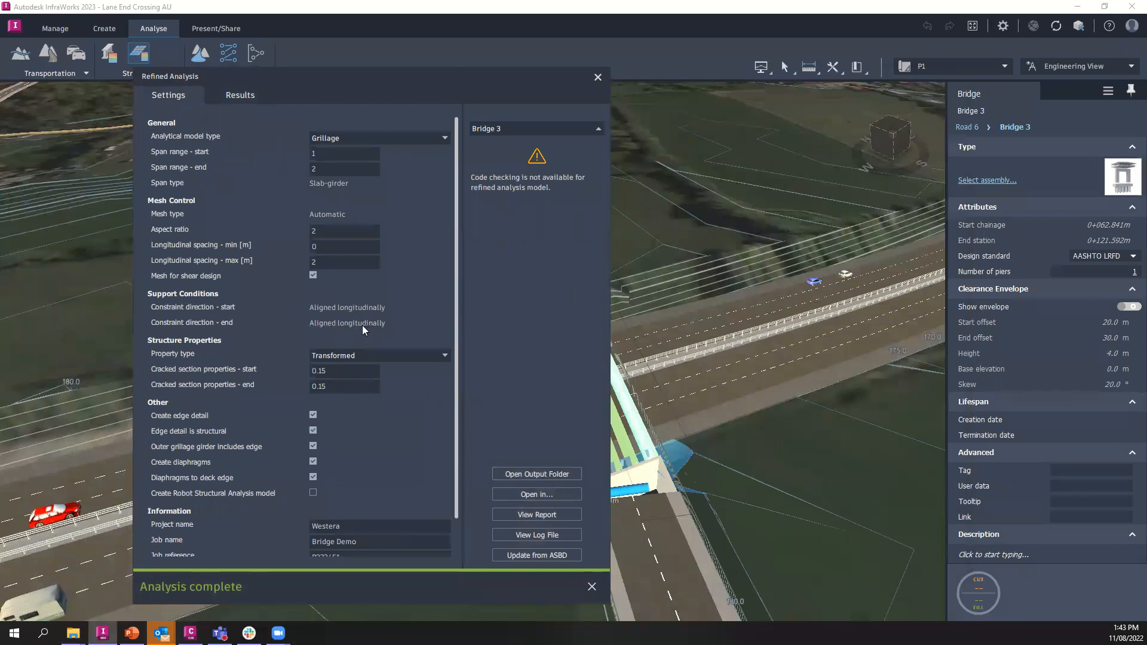
{"action": "scroll", "coordinate": [386, 401], "scroll_direction": "down", "scroll_amount": 1}
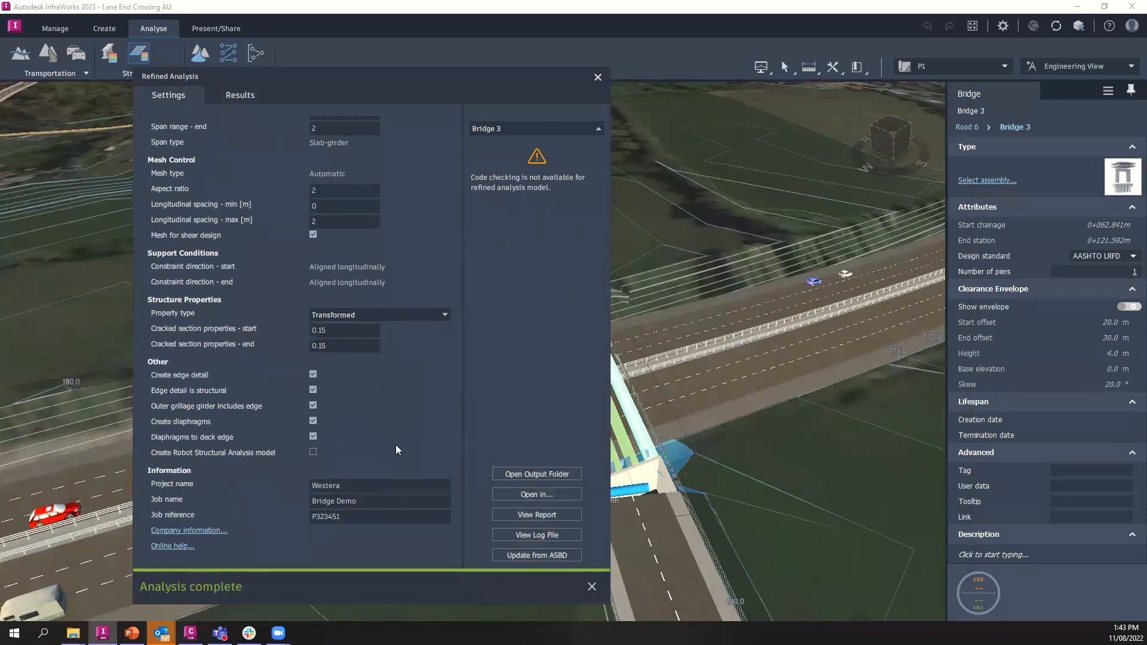
{"action": "left_click", "coordinate": [548, 494]}
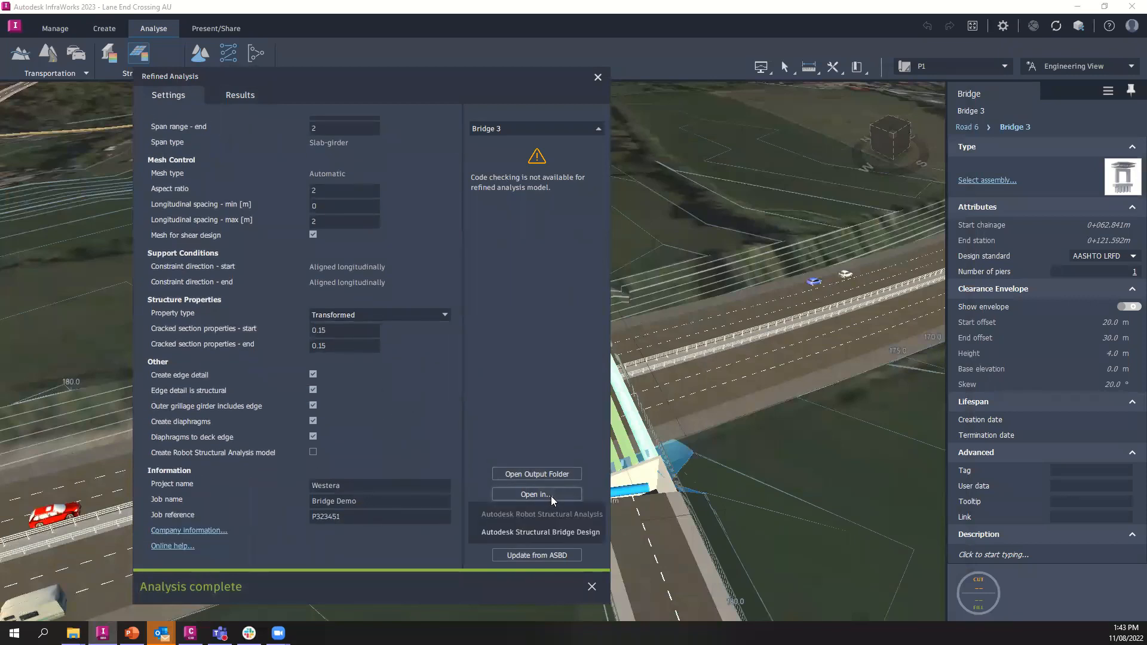
{"action": "left_click", "coordinate": [559, 534]}
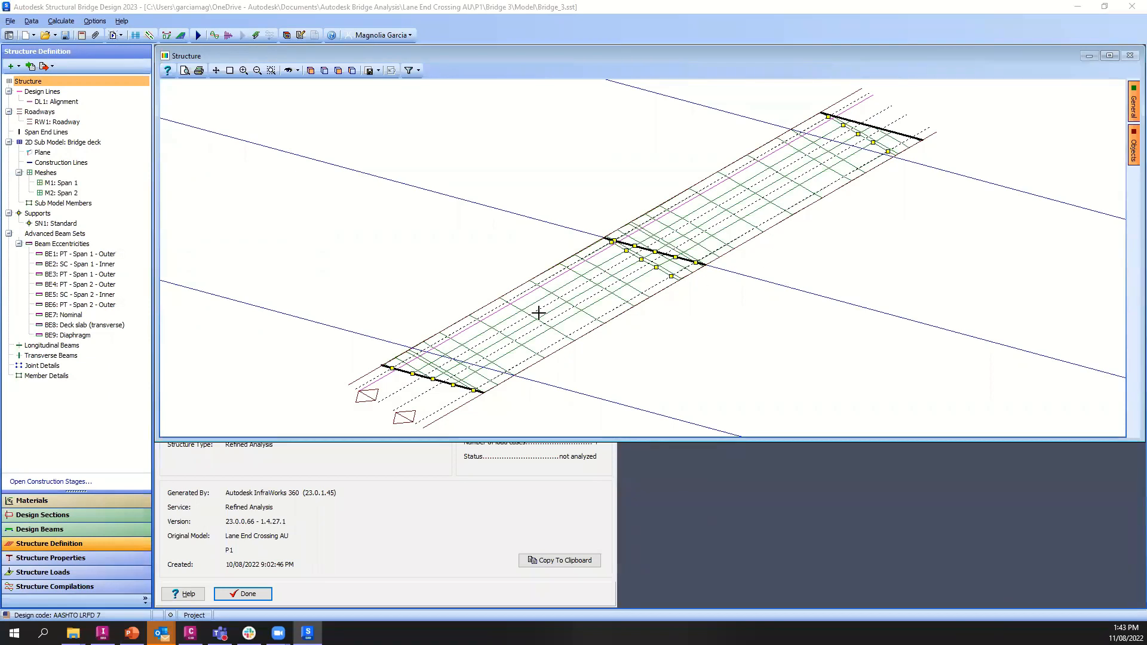
- Inspect beam eccentricity sets of the Bridge 3 structure, including the span outer and inner, nominal and transverse deck slab sets, and return to InfraWorks
{"action": "double_click", "coordinate": [89, 254]}
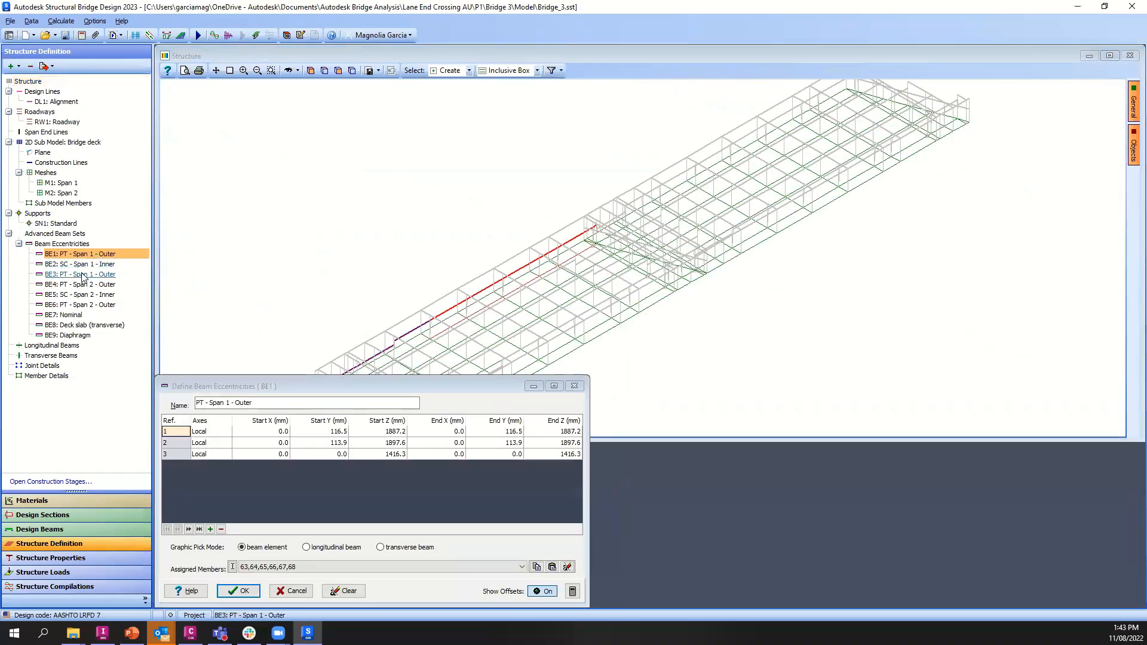
{"action": "double_click", "coordinate": [82, 275]}
{"action": "double_click", "coordinate": [77, 294]}
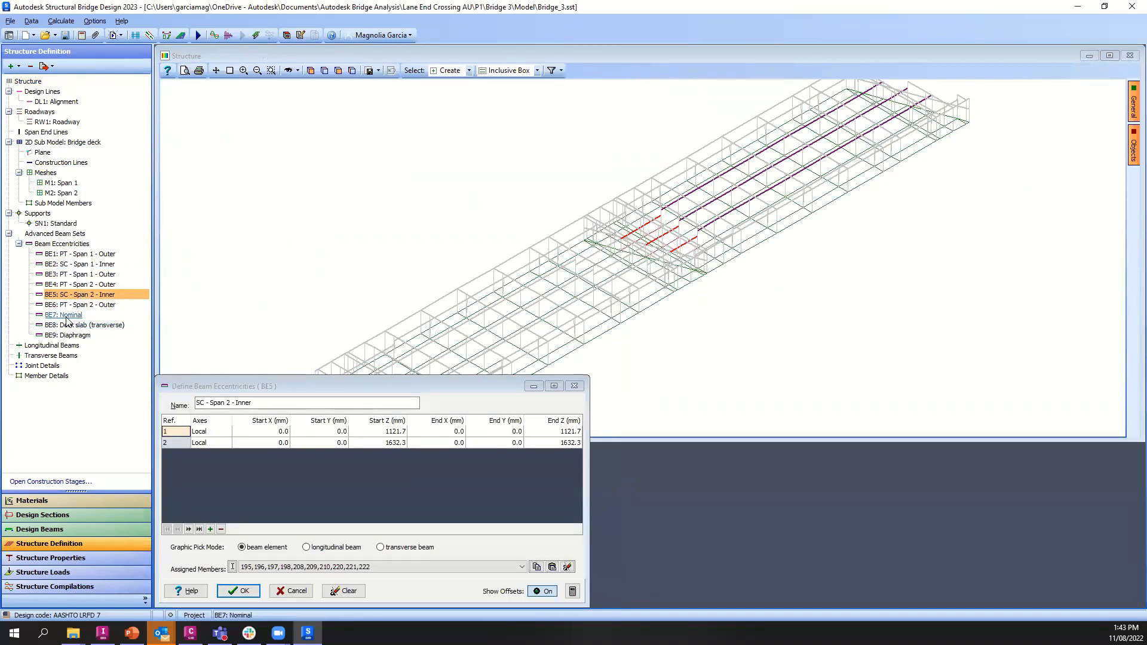
{"action": "double_click", "coordinate": [64, 315]}
{"action": "double_click", "coordinate": [78, 325]}
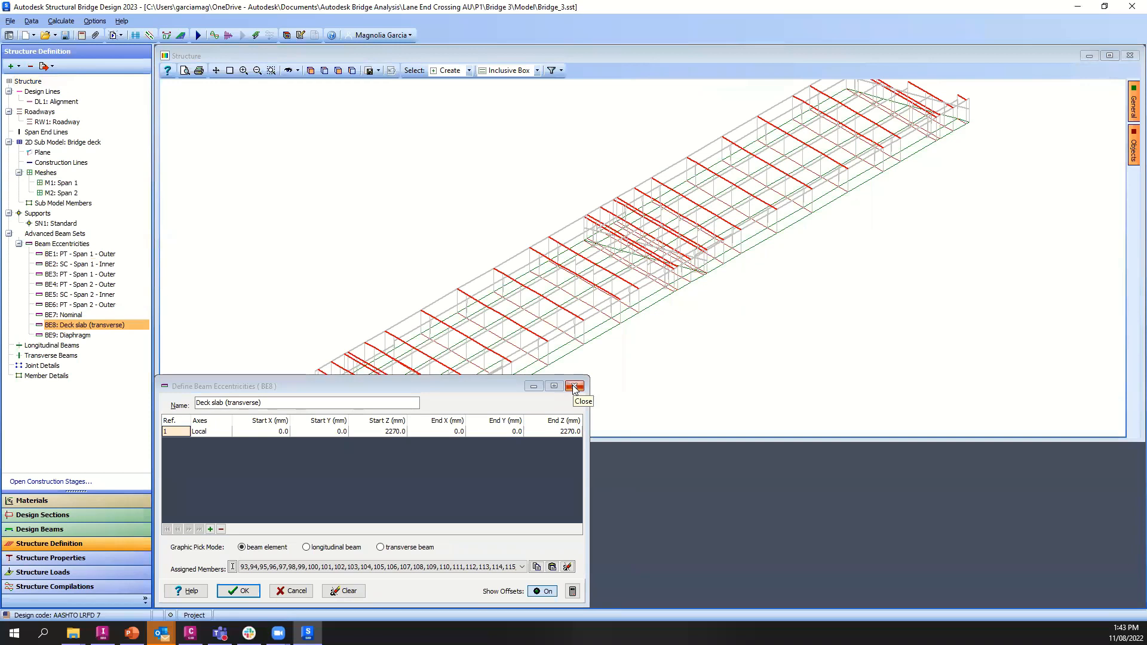
{"action": "left_click", "coordinate": [574, 387]}
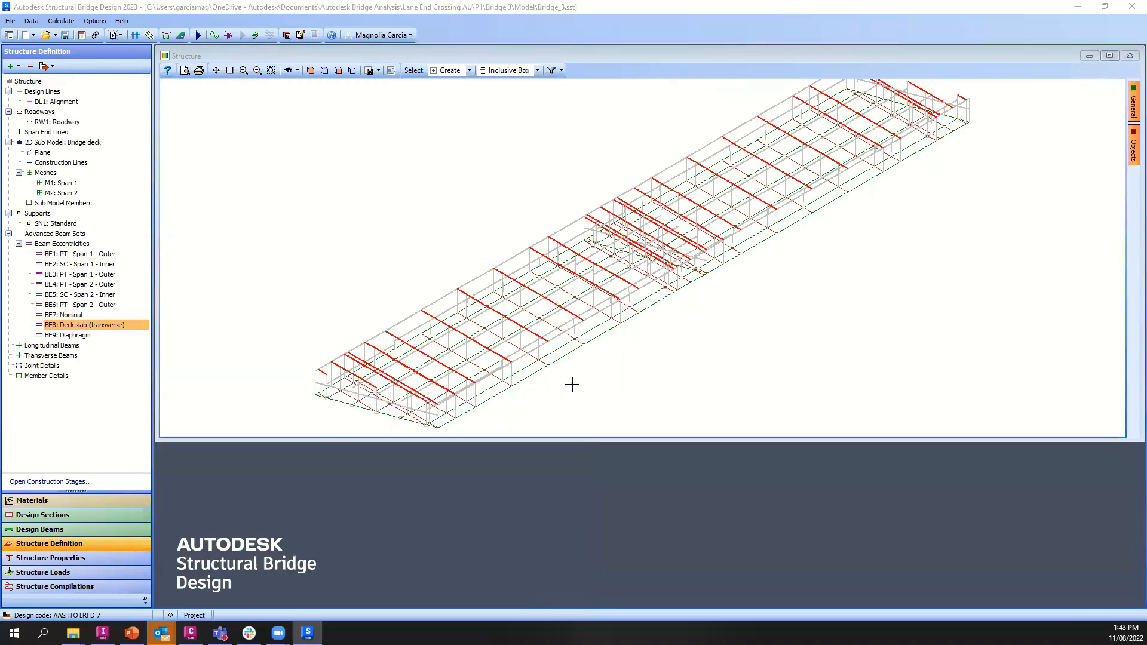
{"action": "left_click", "coordinate": [1076, 6]}
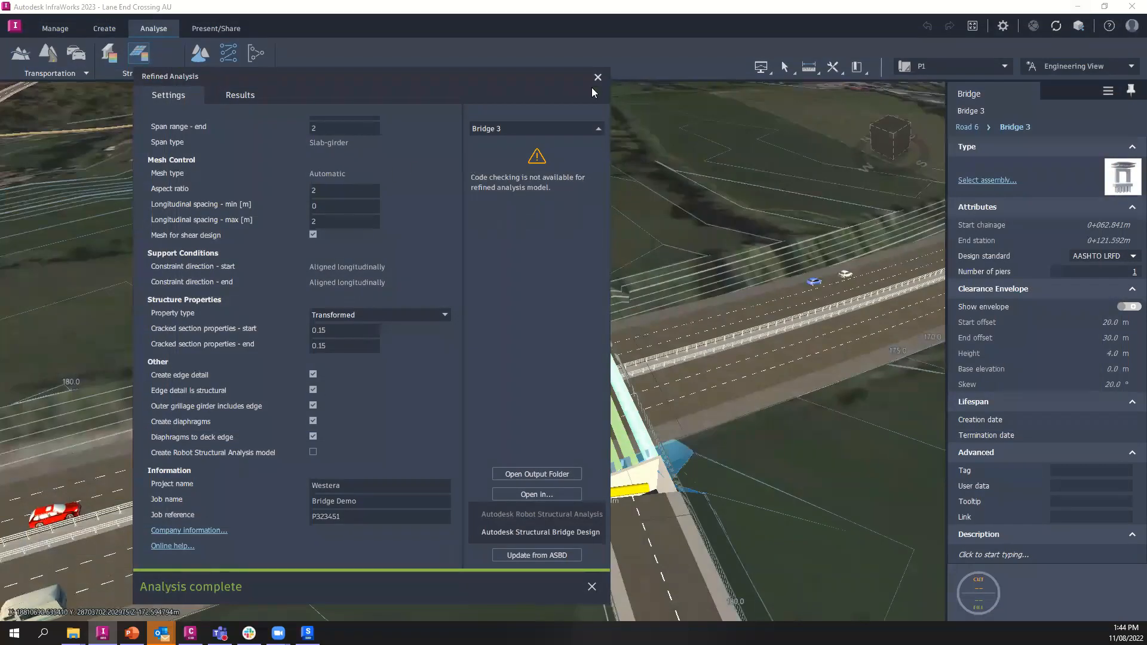
- Close the refined analysis of Bridge 3 and go to the Project Area bookmark
{"action": "left_click", "coordinate": [597, 77]}
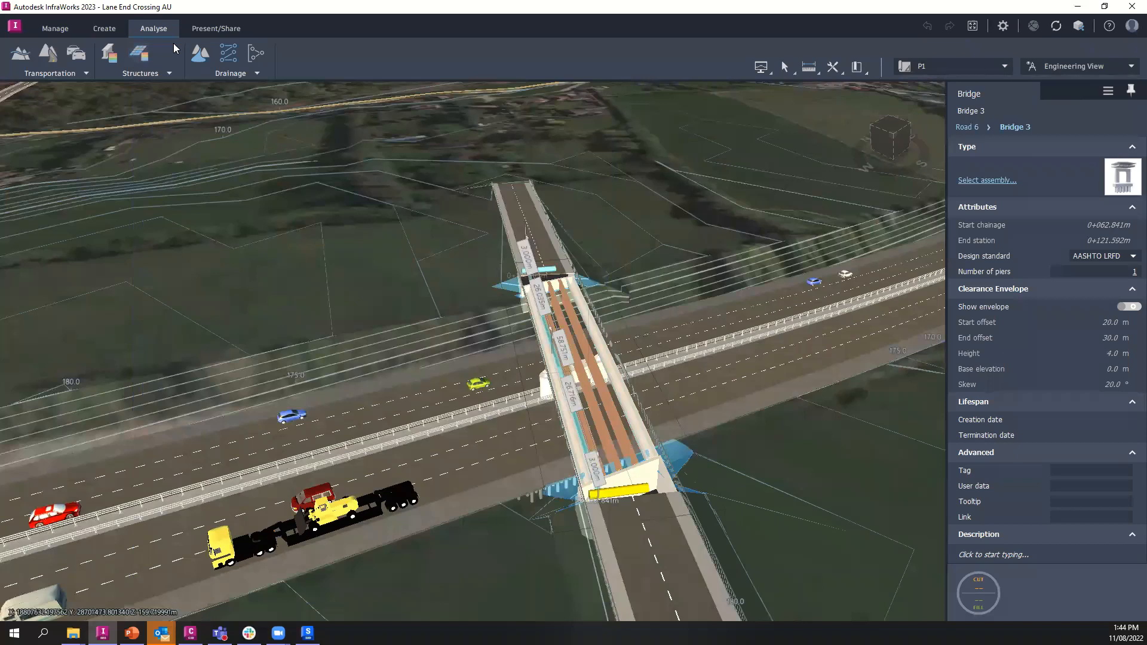
{"action": "left_click", "coordinate": [871, 70]}
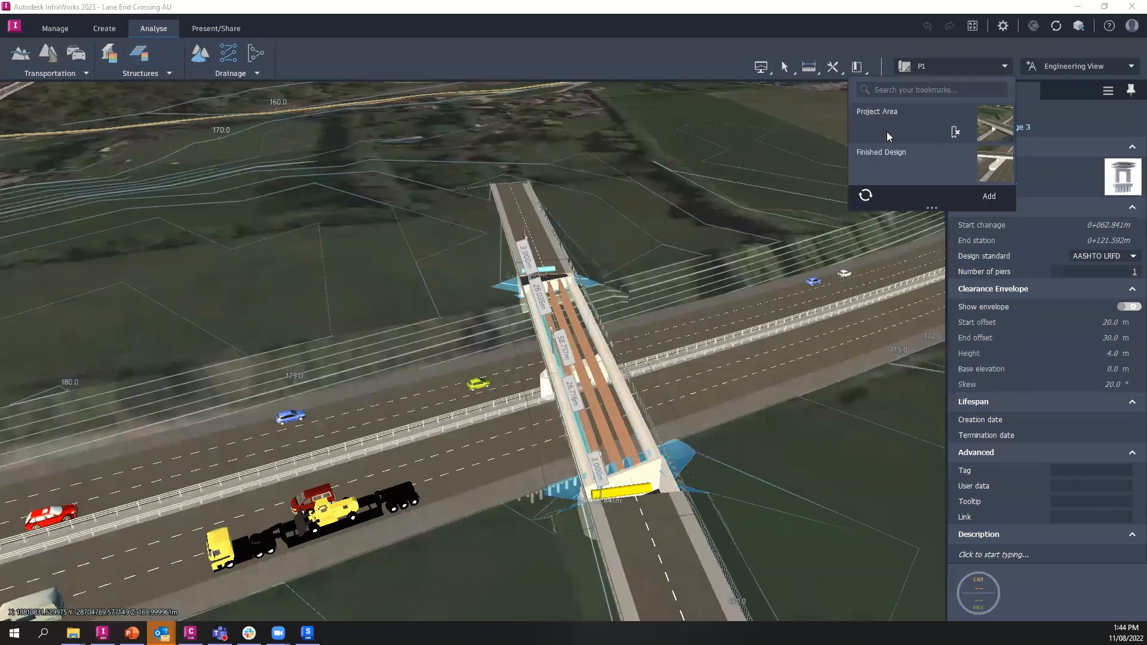
{"action": "left_click", "coordinate": [886, 131]}
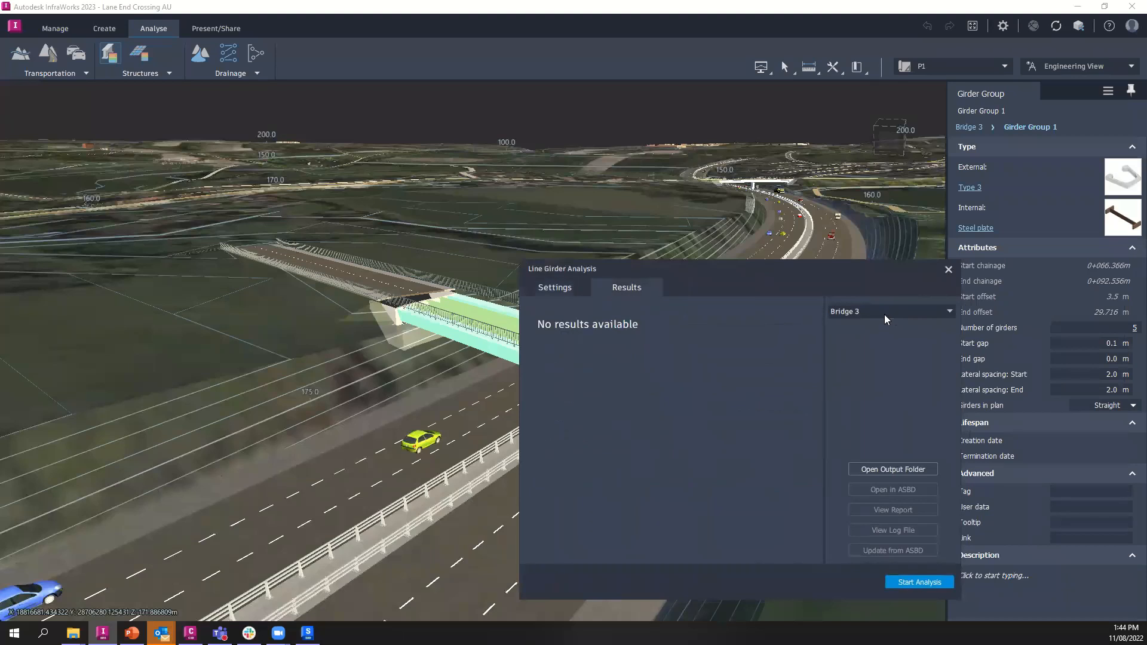
- Switch the line girder analysis to Aaron Bridge and view its settings and results
{"action": "left_click", "coordinate": [884, 315]}
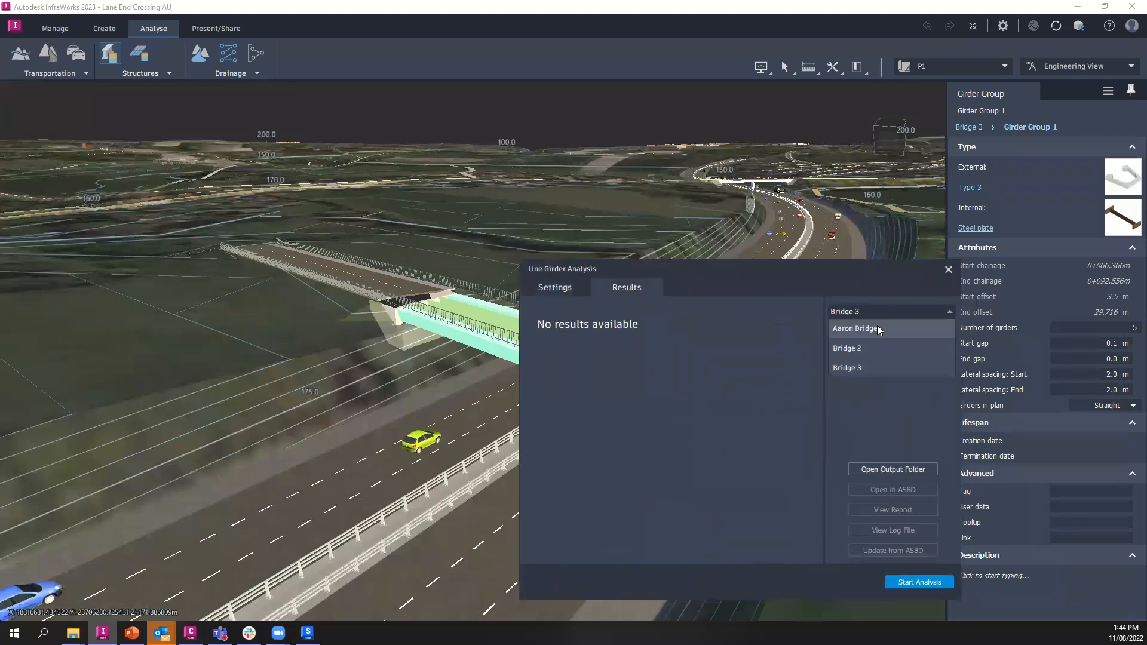
{"action": "left_click", "coordinate": [876, 325]}
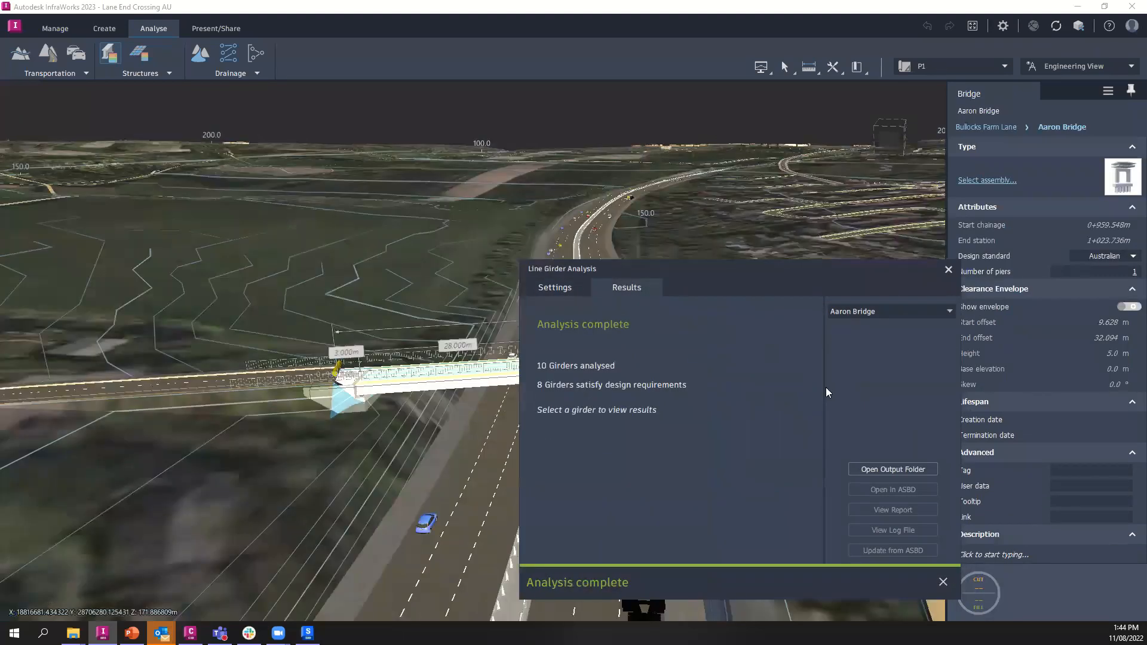
{"action": "left_click", "coordinate": [559, 287]}
{"action": "left_click", "coordinate": [620, 290]}
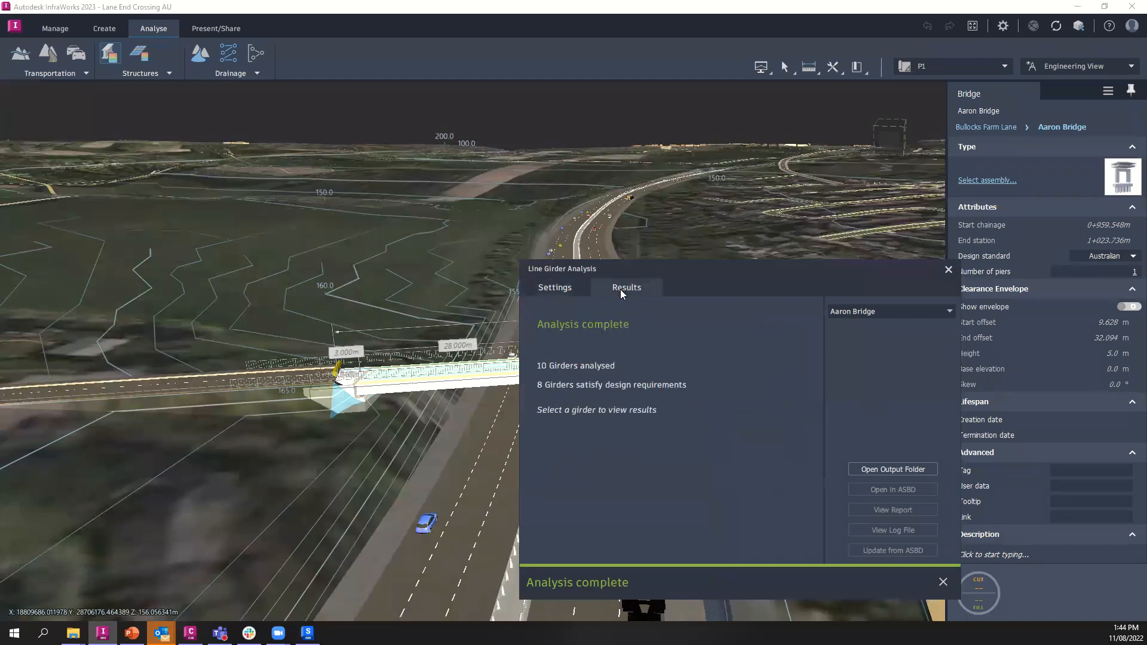
- Open the Aaron_Bridge_G1S1L1 PDF report from the Report subfolder of the line girder analysis output folder
{"action": "left_click", "coordinate": [891, 470]}
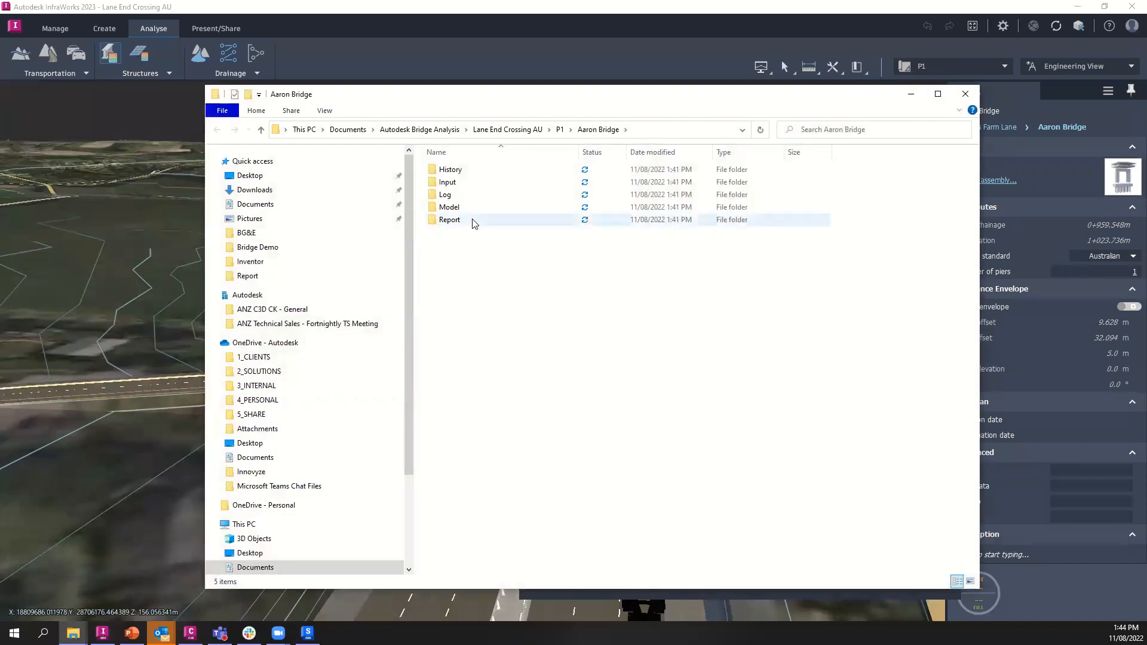
{"action": "double_click", "coordinate": [474, 221]}
{"action": "double_click", "coordinate": [492, 171]}
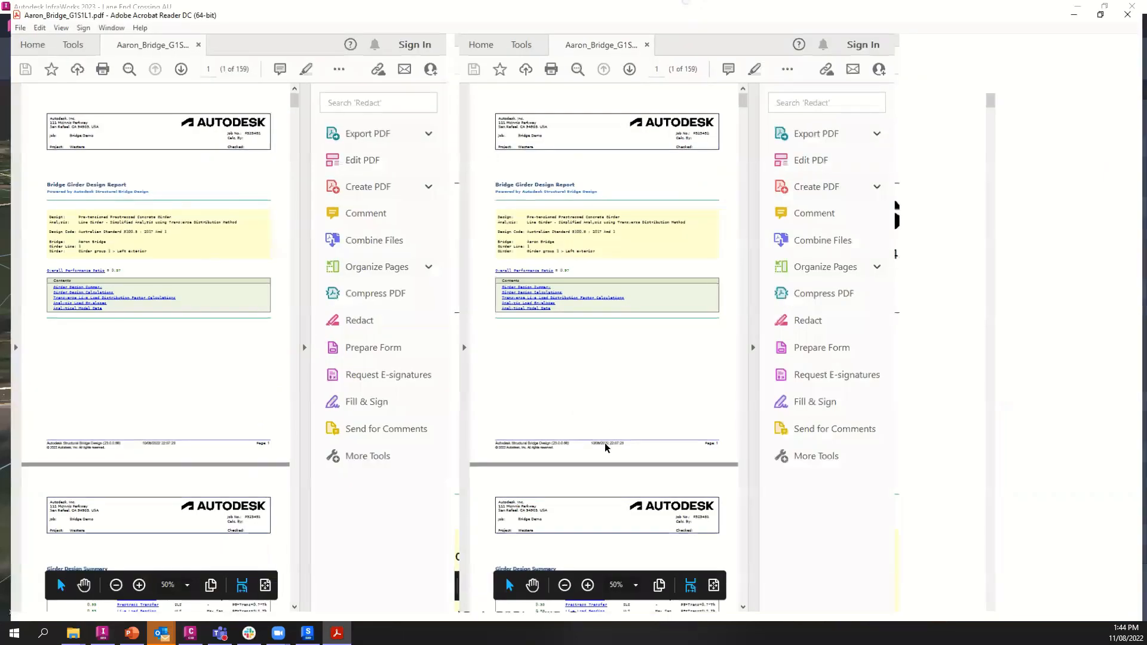
- Read through the Aaron Bridge girder design report, examining the design summary, live load bending, prestress transfer and tendon calculations
{"action": "scroll", "coordinate": [637, 490], "scroll_direction": "down", "scroll_amount": 4}
{"action": "scroll", "coordinate": [646, 505], "scroll_direction": "down", "scroll_amount": 20}
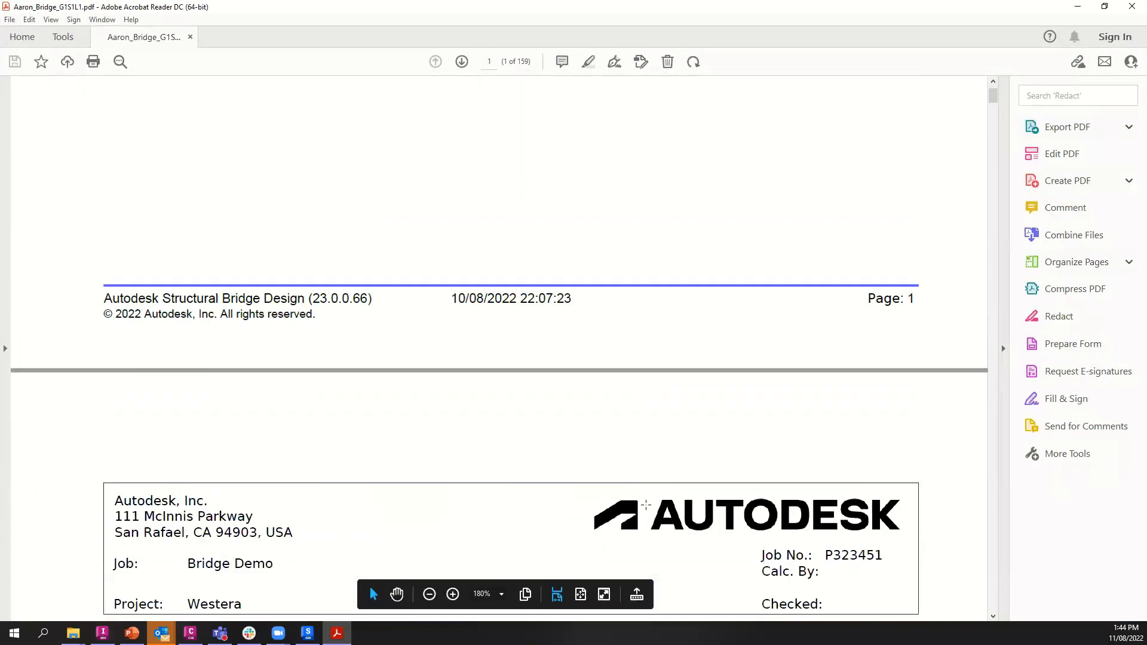
{"action": "scroll", "coordinate": [649, 514], "scroll_direction": "down", "scroll_amount": 3}
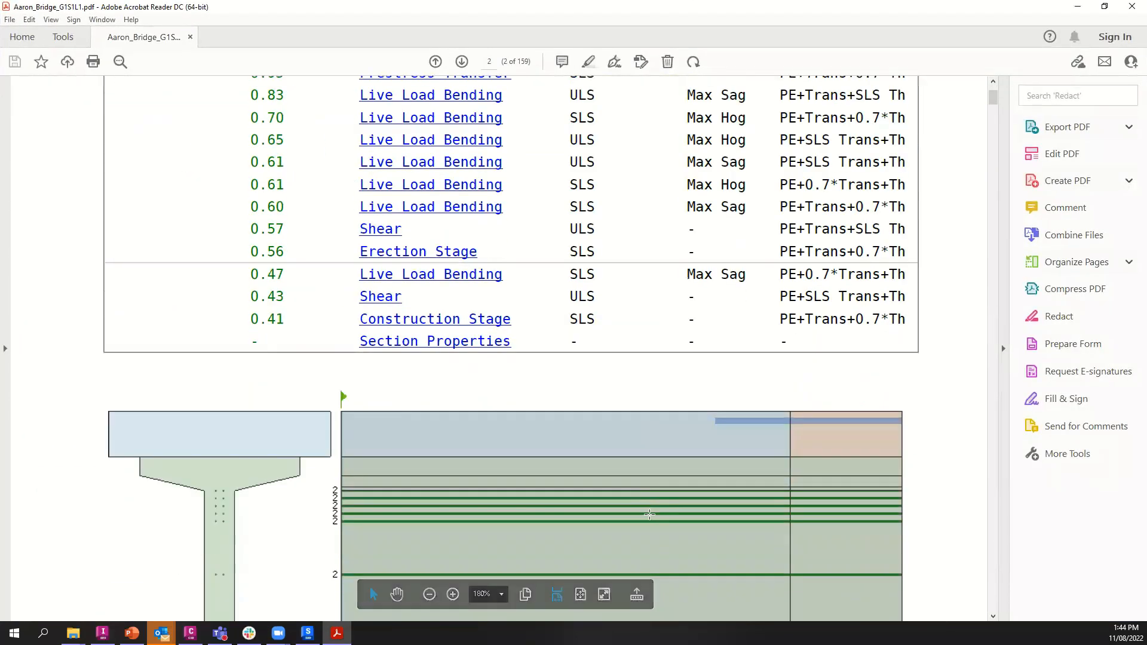
{"action": "scroll", "coordinate": [648, 513], "scroll_direction": "down", "scroll_amount": 1, "text": "ctrl"}
{"action": "scroll", "coordinate": [650, 514], "scroll_direction": "down", "scroll_amount": 12}
{"action": "scroll", "coordinate": [651, 513], "scroll_direction": "down", "scroll_amount": 12}
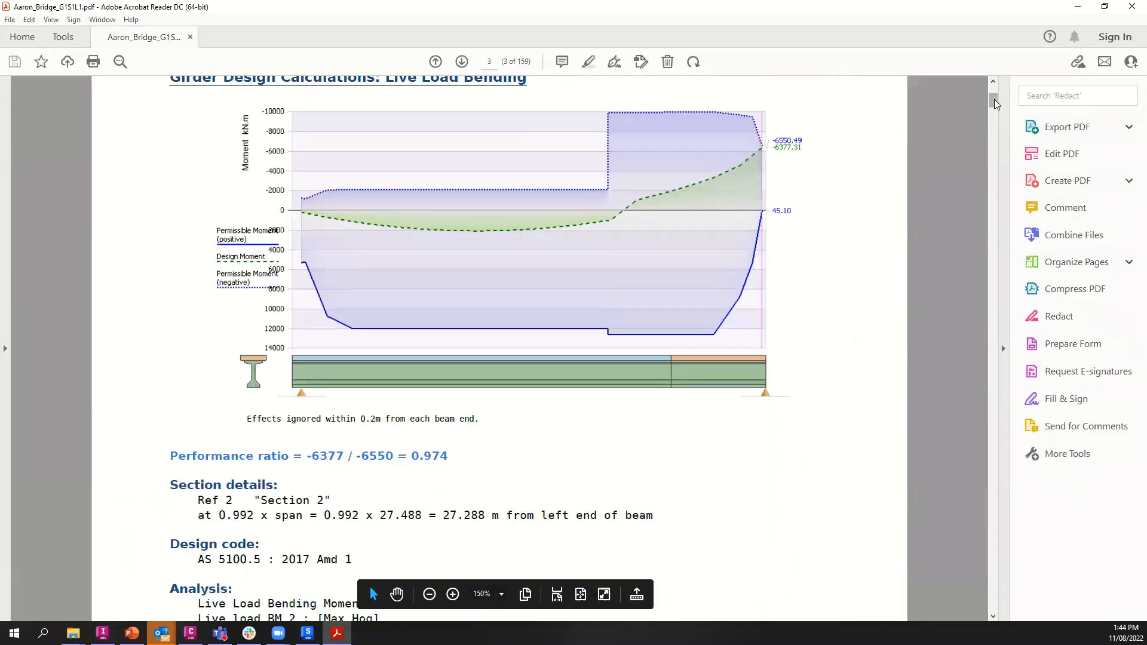
{"action": "scroll", "coordinate": [995, 103], "scroll_direction": "down", "scroll_amount": 15}
{"action": "scroll", "coordinate": [1004, 114], "scroll_direction": "down", "scroll_amount": 20}
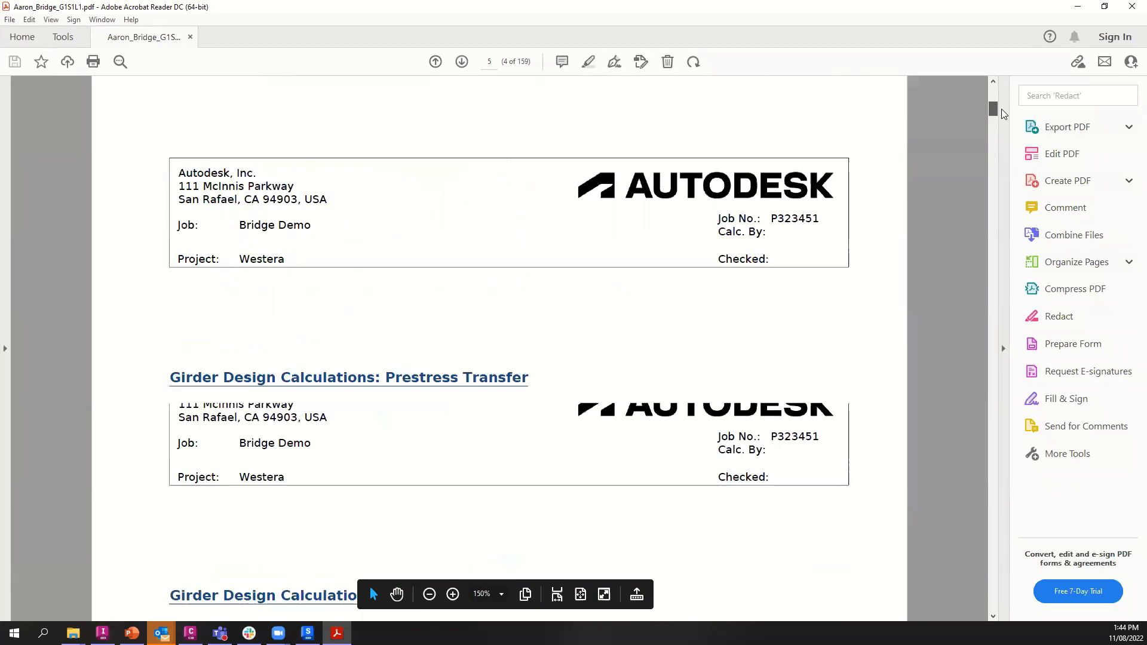
{"action": "scroll", "coordinate": [1009, 122], "scroll_direction": "down", "scroll_amount": 20}
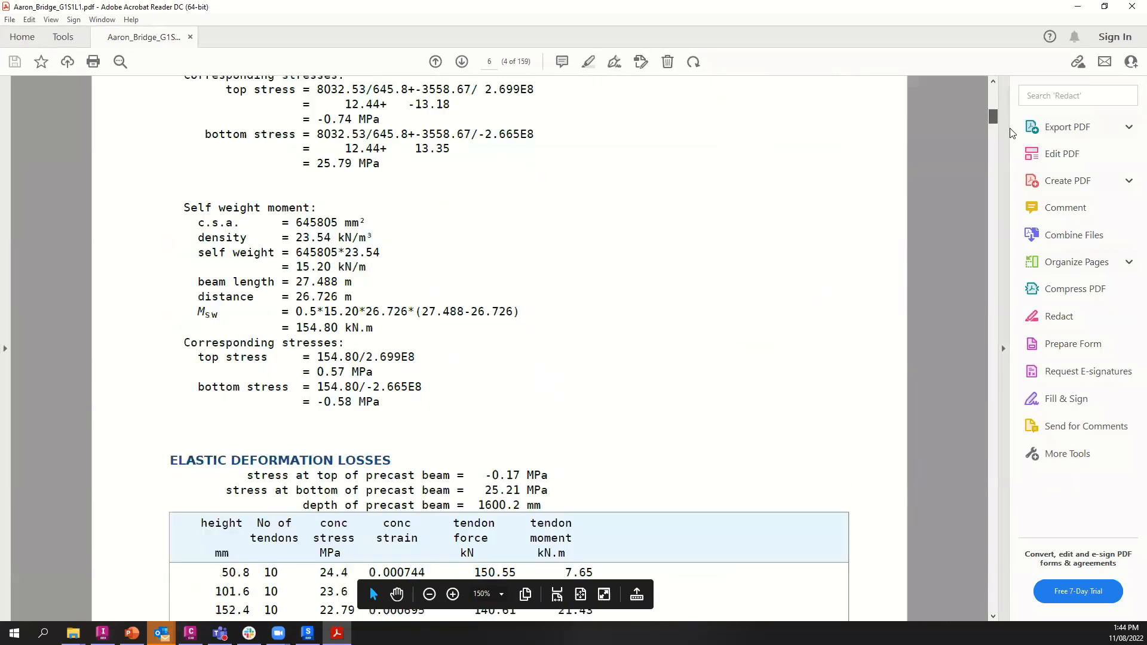
{"action": "scroll", "coordinate": [1013, 122], "scroll_direction": "up", "scroll_amount": 20}
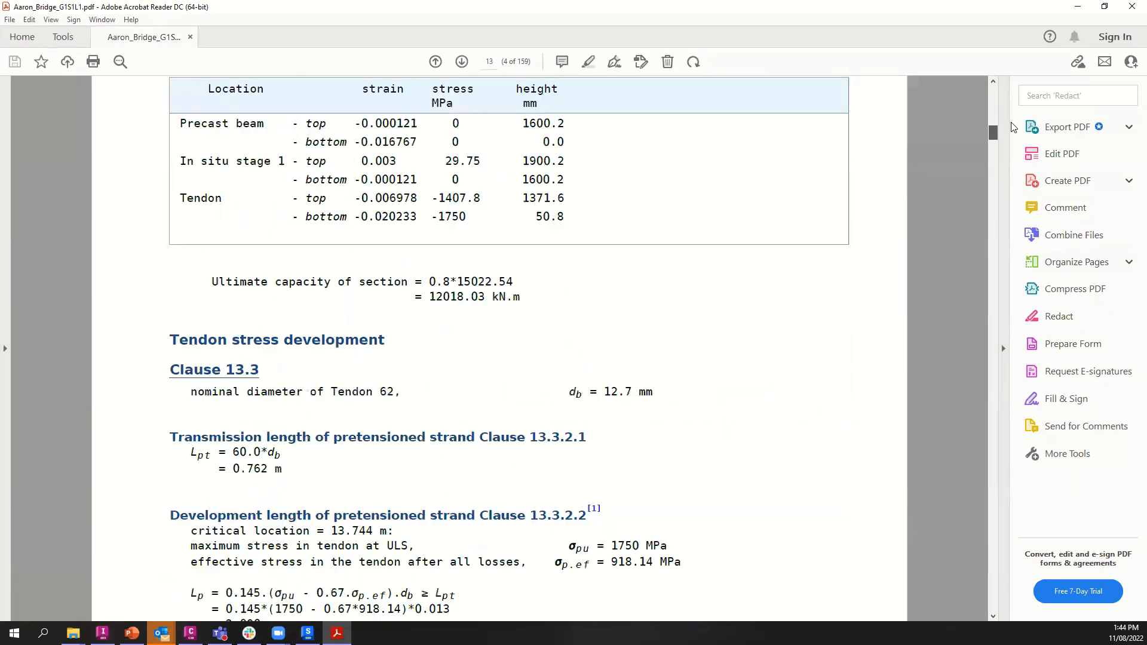
{"action": "scroll", "coordinate": [963, 371], "scroll_direction": "down", "scroll_amount": 20}
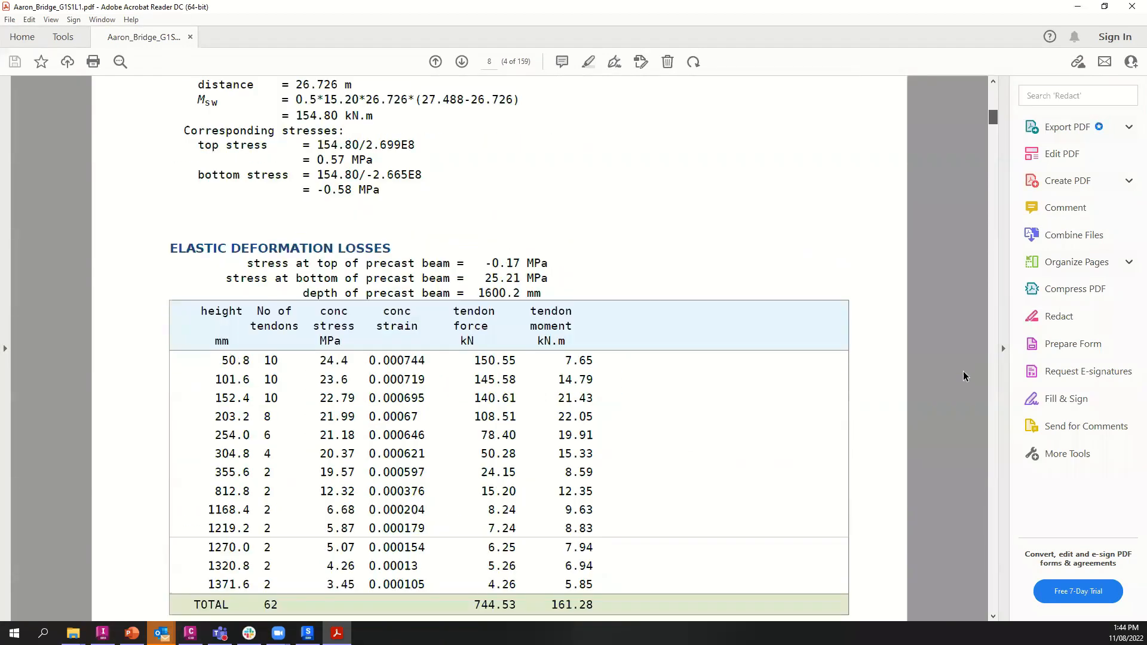
{"action": "scroll", "coordinate": [874, 493], "scroll_direction": "down", "scroll_amount": 20}
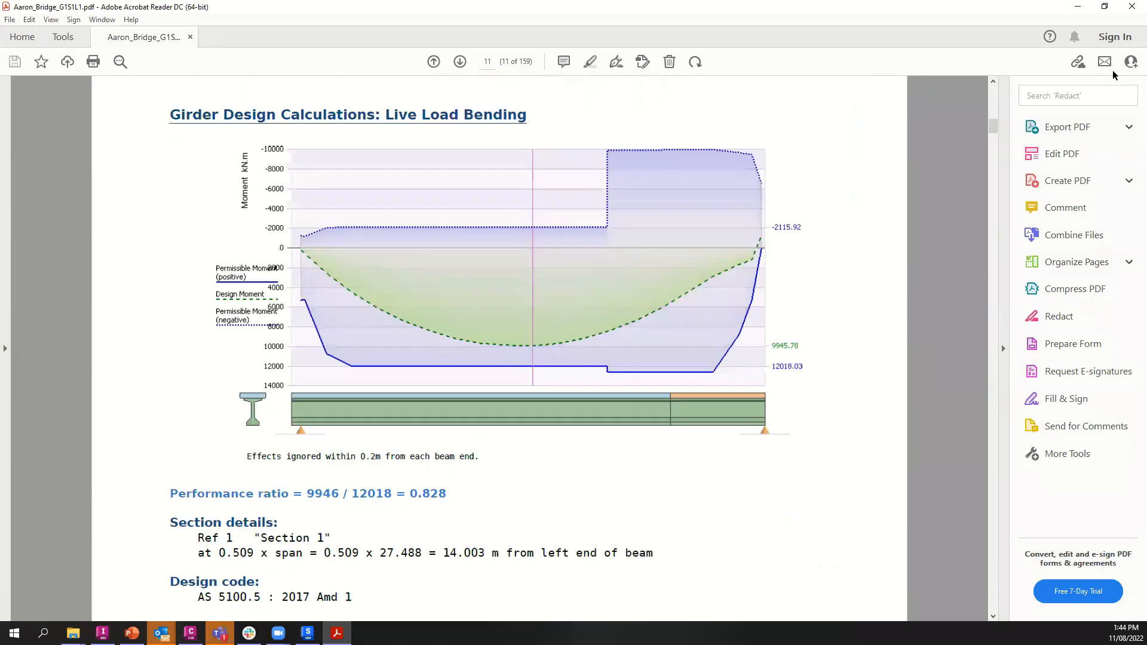
- Close the girder design report, the Report folder window and the line girder analysis of Aaron Bridge
{"action": "left_click", "coordinate": [1129, 4]}
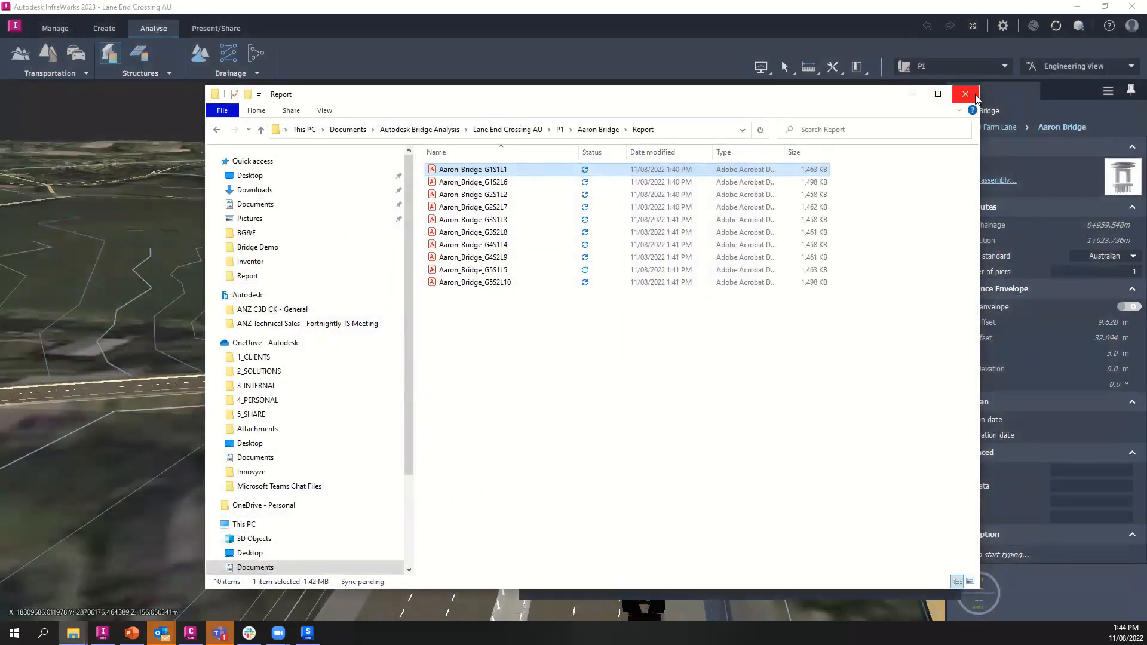
{"action": "left_click", "coordinate": [974, 97]}
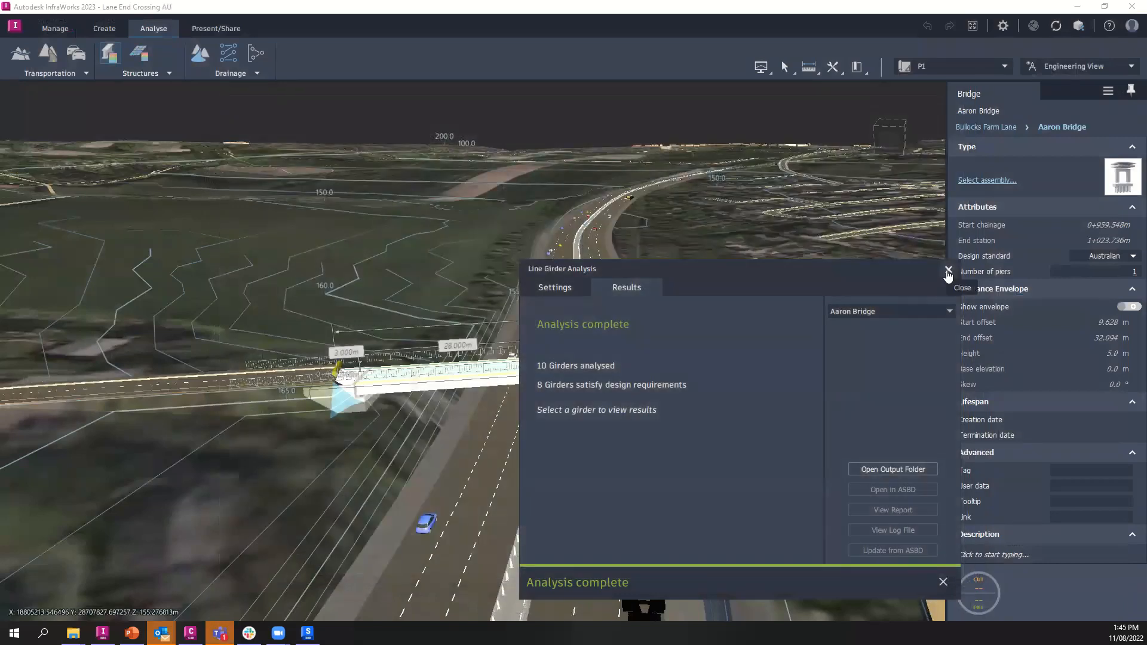
{"action": "left_click", "coordinate": [948, 272]}
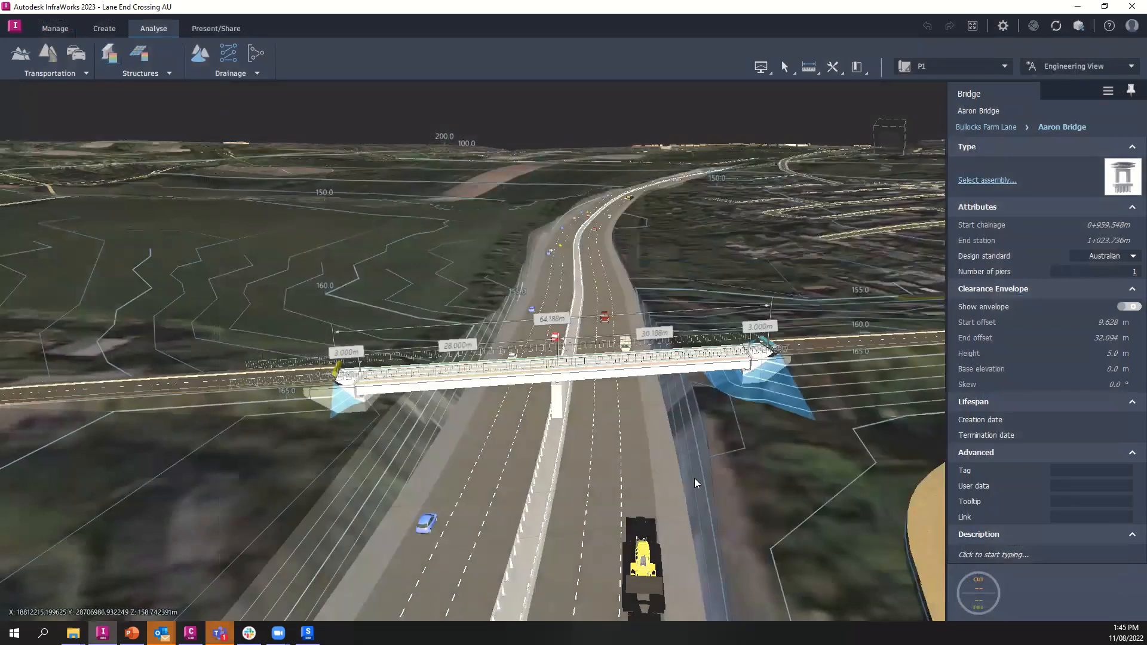
- Bring up the Publish Civil Structures settings for creating a new file from Aaron Bridge, and cancel without publishing
{"action": "key", "text": "Escape"}
{"action": "left_click", "coordinate": [623, 374]}
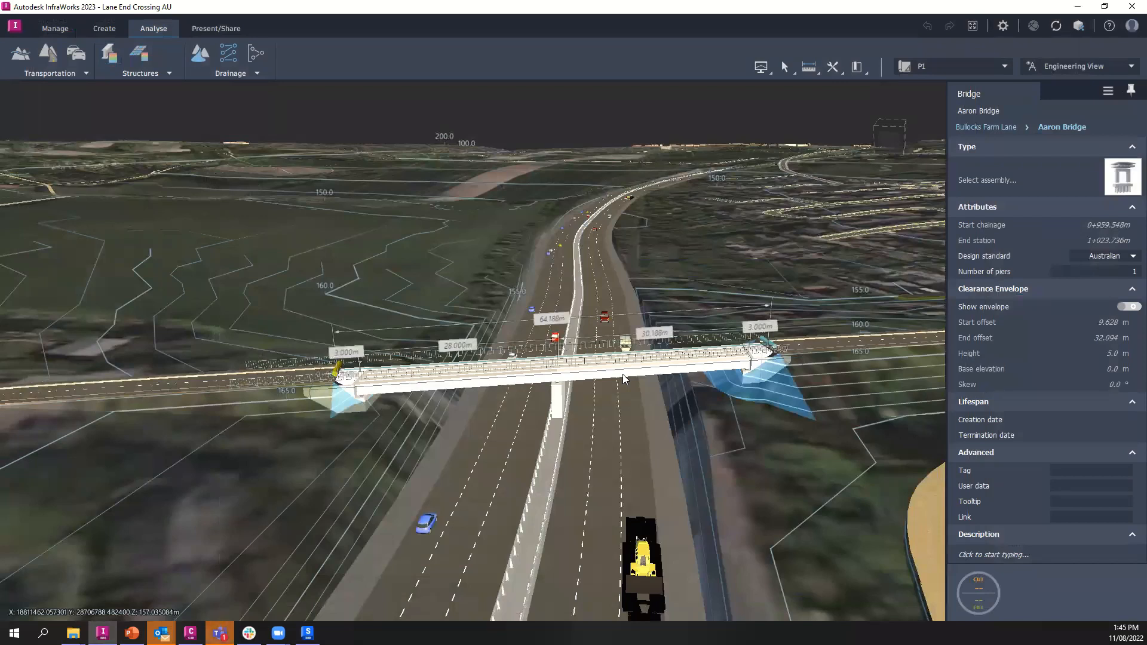
{"action": "right_click", "coordinate": [622, 378]}
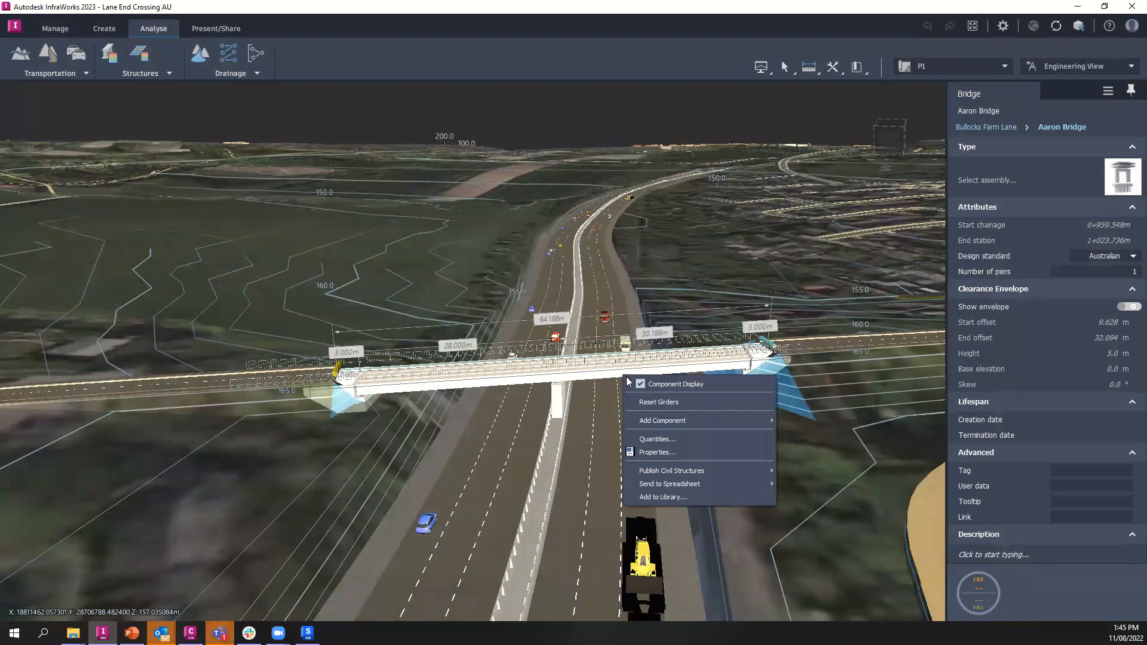
{"action": "mouse_move", "coordinate": [669, 471]}
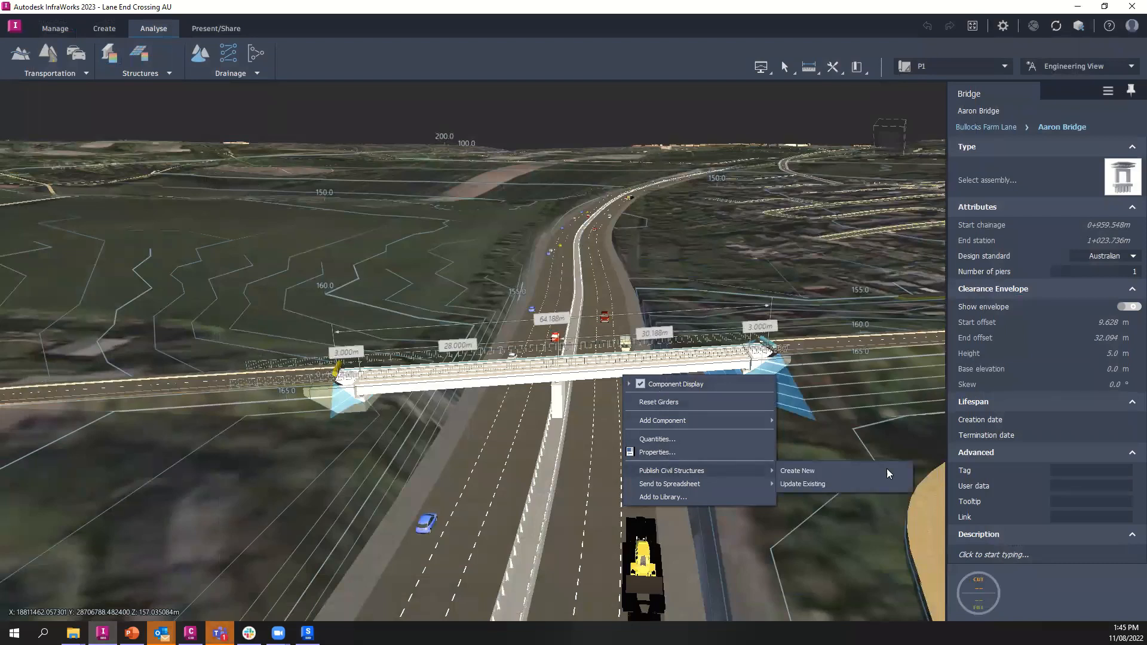
{"action": "left_click", "coordinate": [848, 471]}
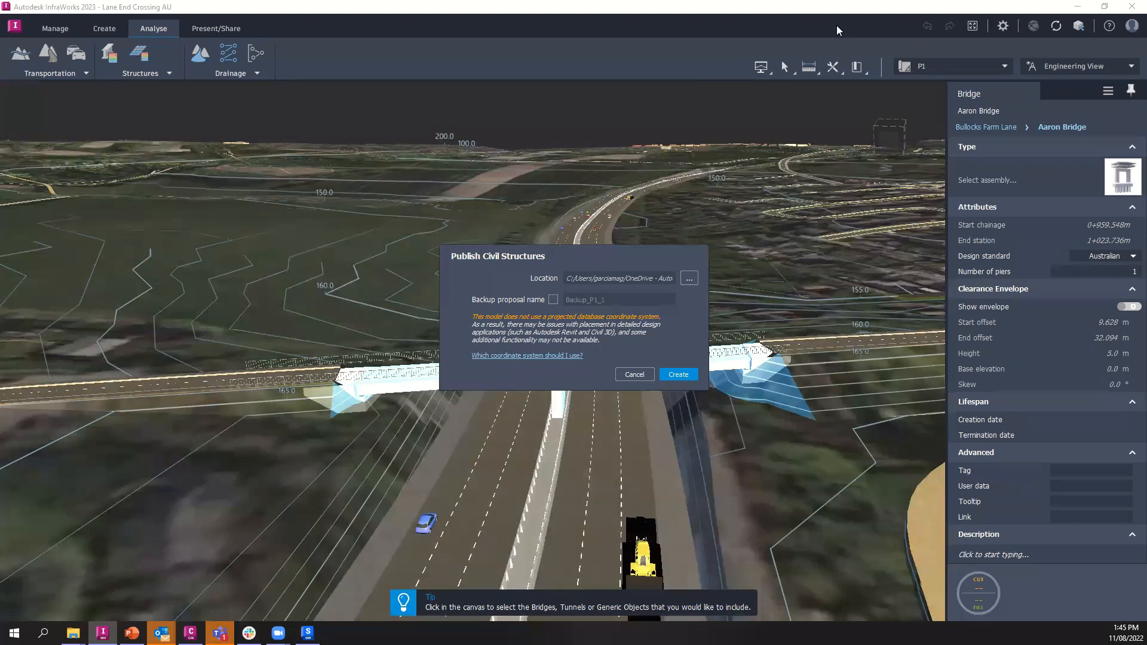
{"action": "left_click", "coordinate": [634, 375]}
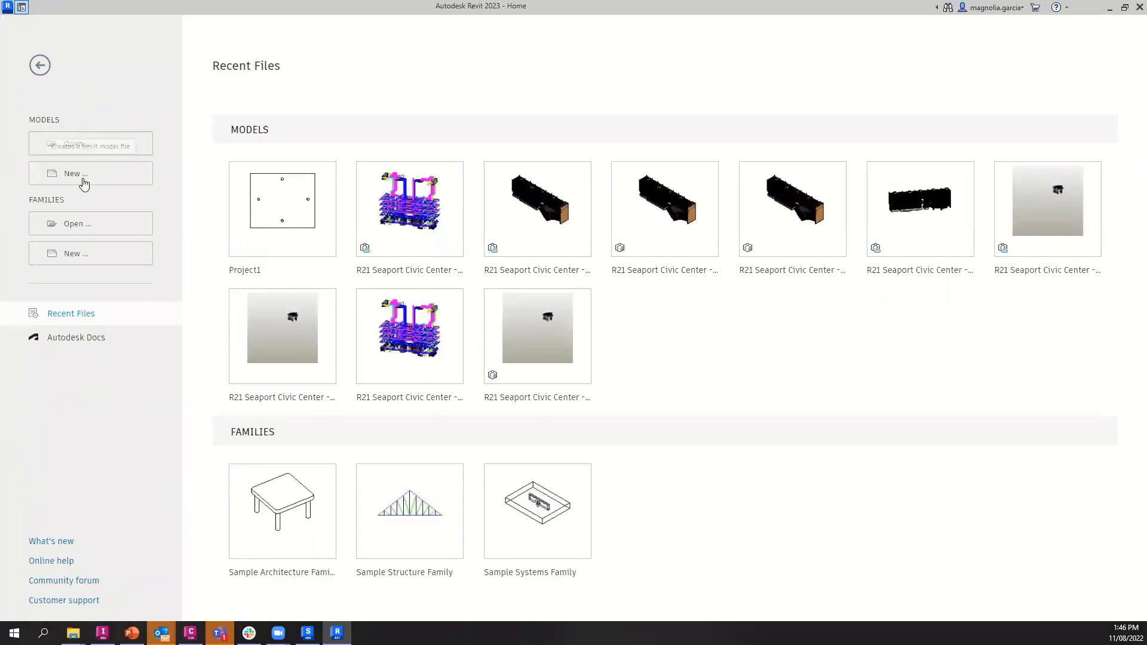
- Switch to Revit, create a new project and save it as Project1 on the Desktop as part of starting Import Civil Structures
{"action": "left_click", "coordinate": [84, 176]}
{"action": "left_click", "coordinate": [543, 356]}
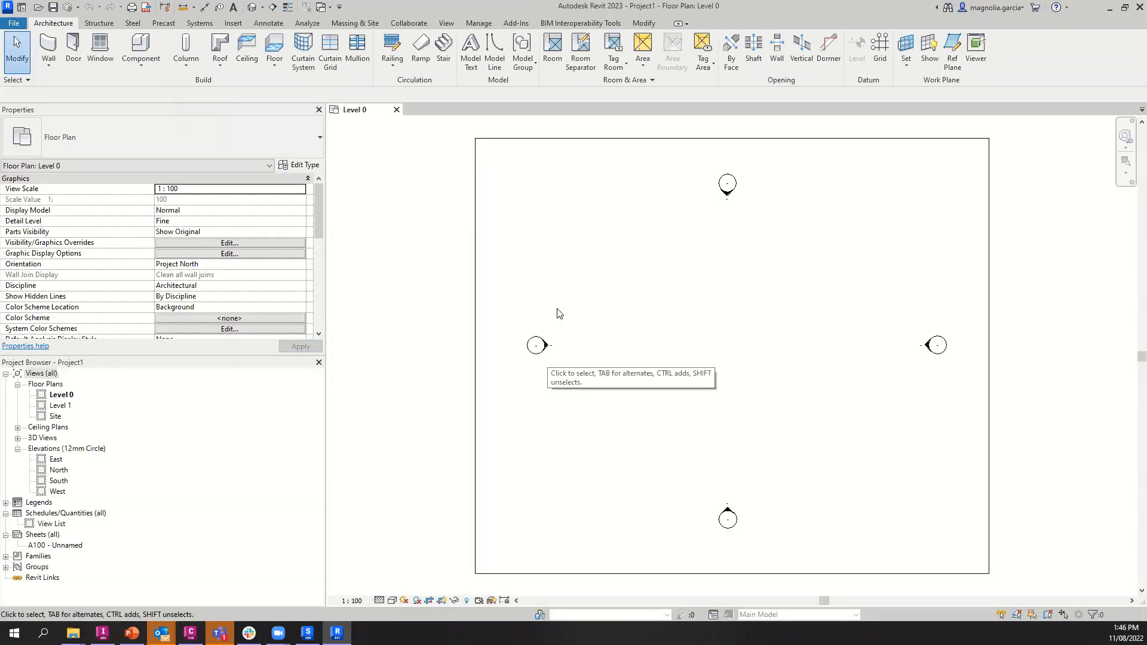
{"action": "left_click", "coordinate": [518, 23]}
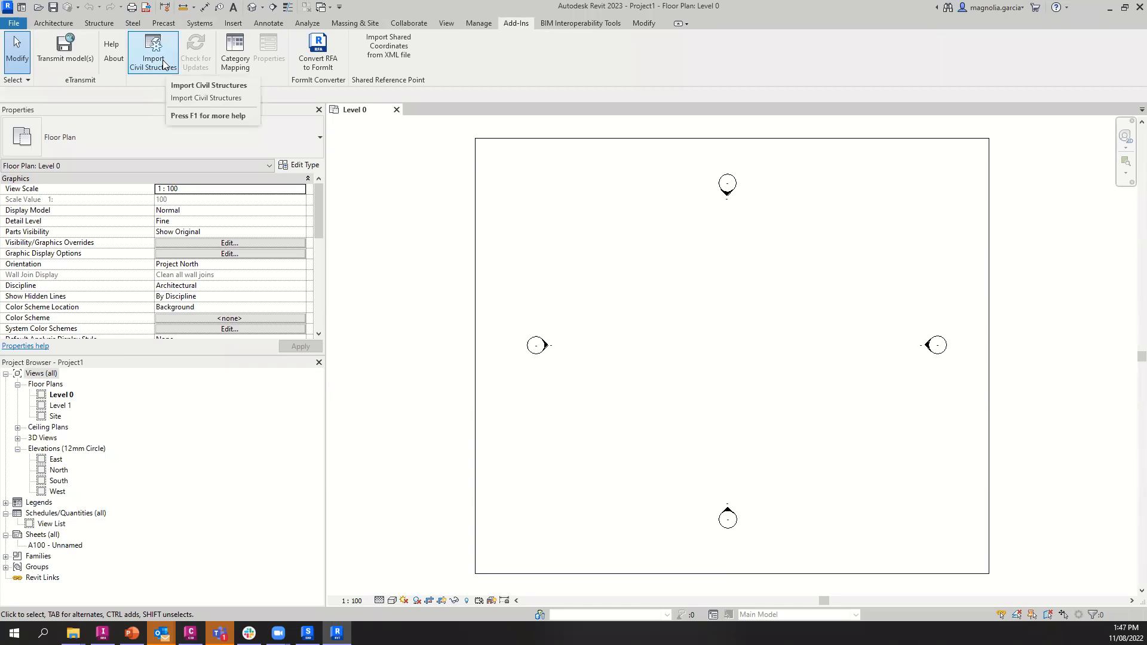
{"action": "left_click", "coordinate": [163, 64]}
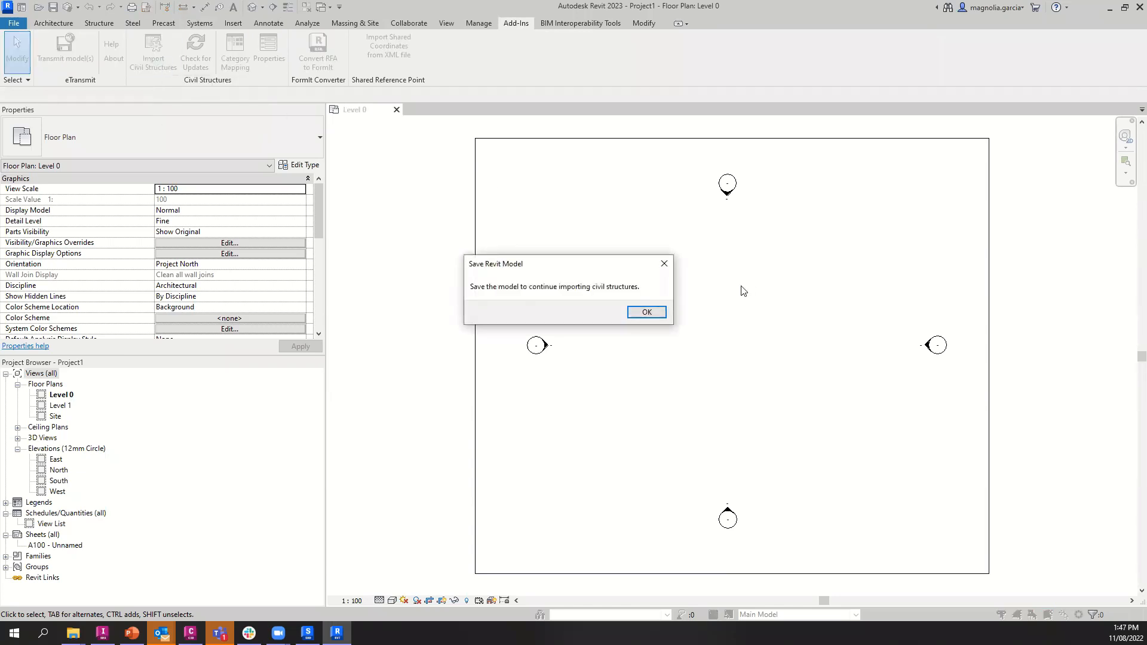
{"action": "left_click", "coordinate": [650, 313]}
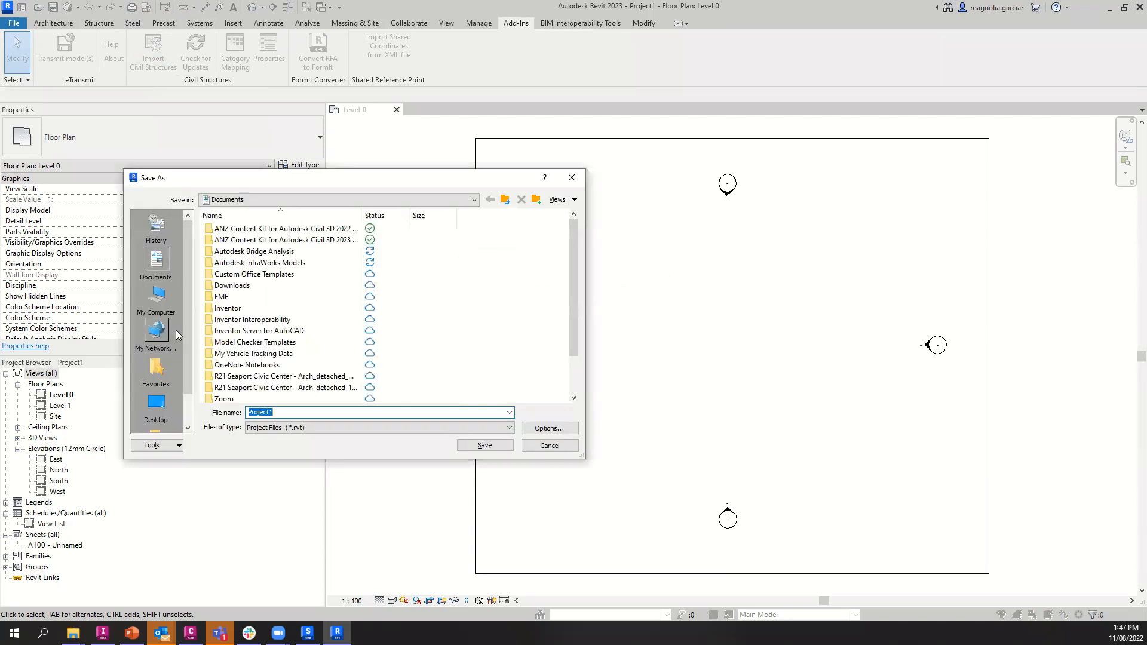
{"action": "left_click", "coordinate": [157, 296]}
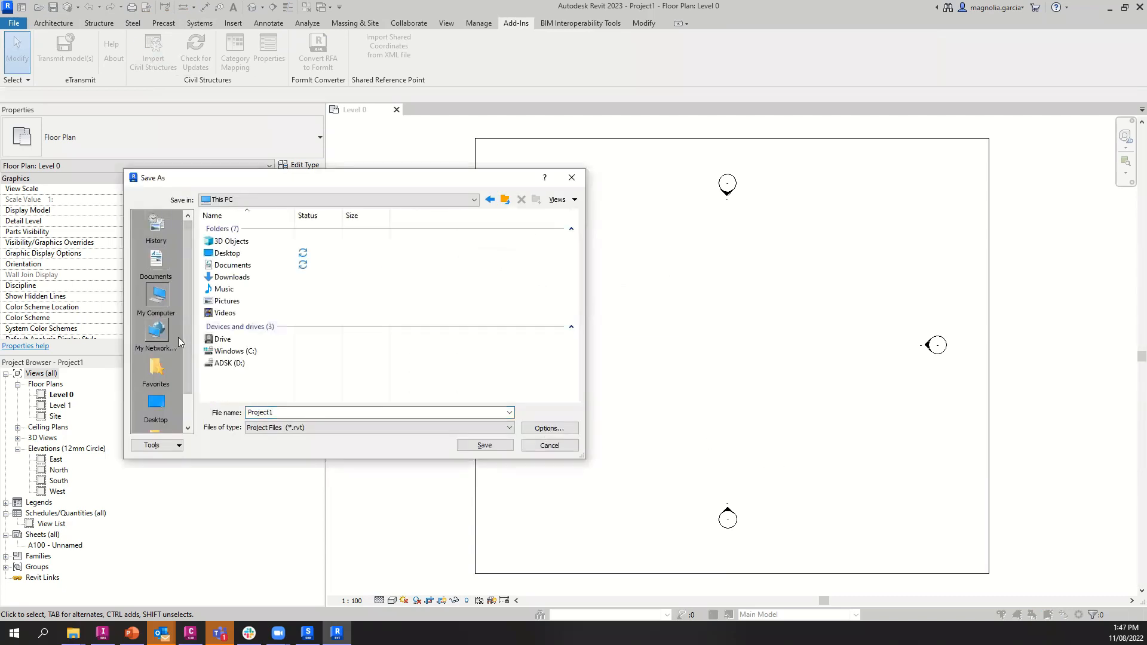
{"action": "left_click", "coordinate": [156, 406]}
{"action": "left_click", "coordinate": [501, 447]}
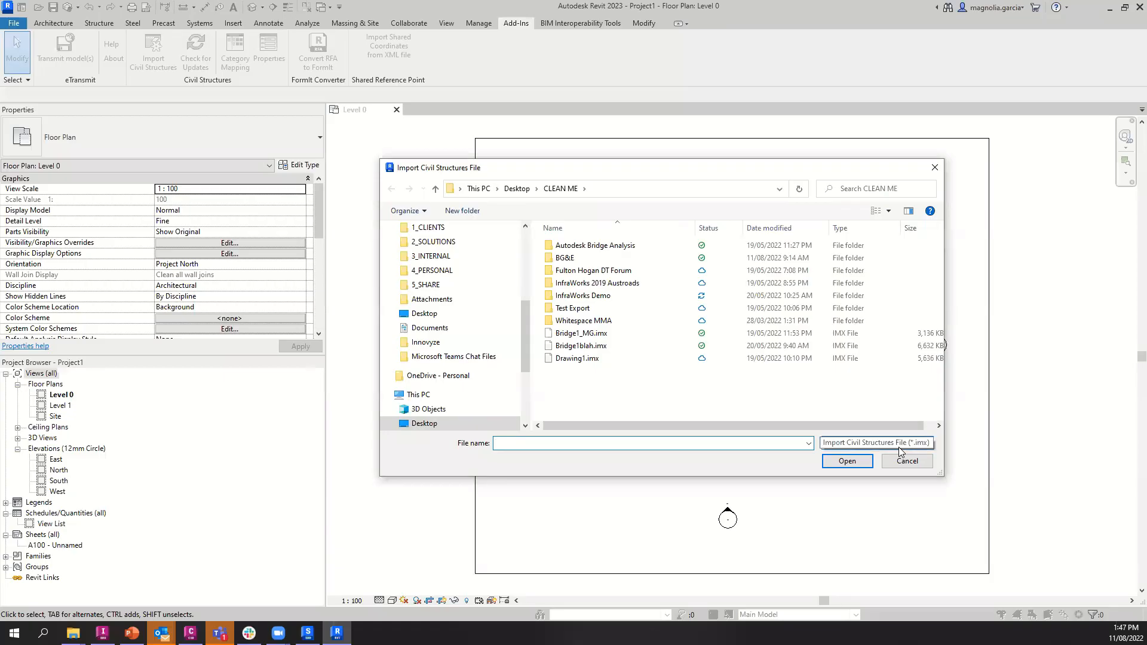
- Import the civil structures file Bridge1blah.imx from the CLEAN ME folder into the project
{"action": "left_click", "coordinate": [593, 333]}
{"action": "left_click", "coordinate": [596, 346]}
{"action": "left_click", "coordinate": [858, 465]}
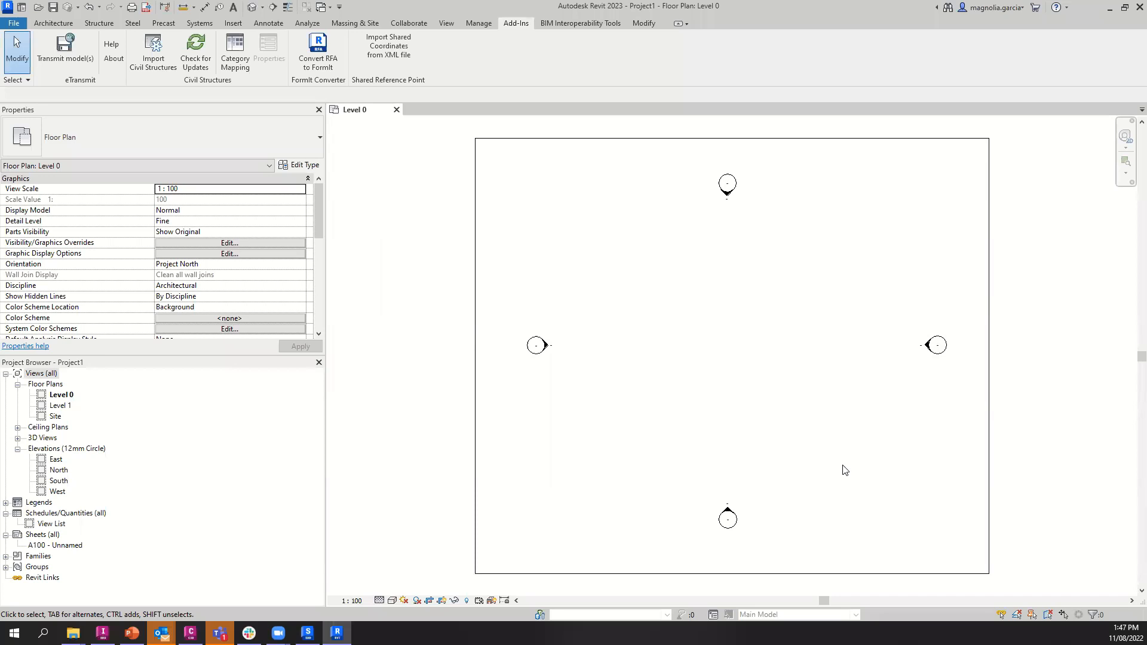
- Open 3D View 1 and the {3D} view to show the imported bridge
{"action": "left_click", "coordinate": [18, 438]}
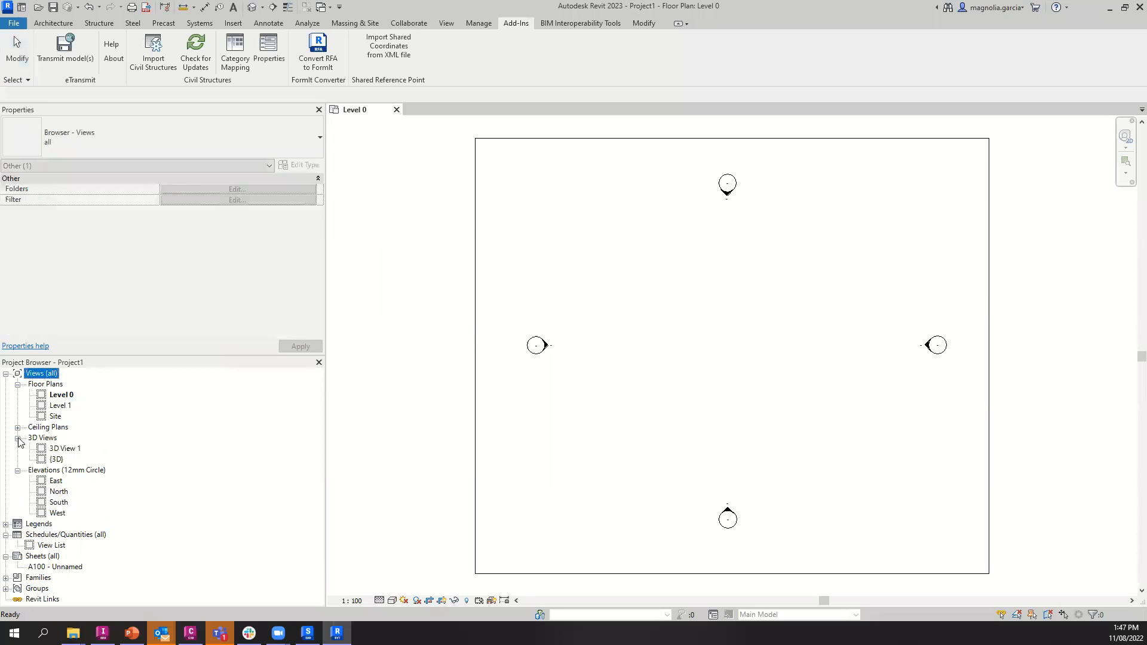
{"action": "double_click", "coordinate": [66, 449]}
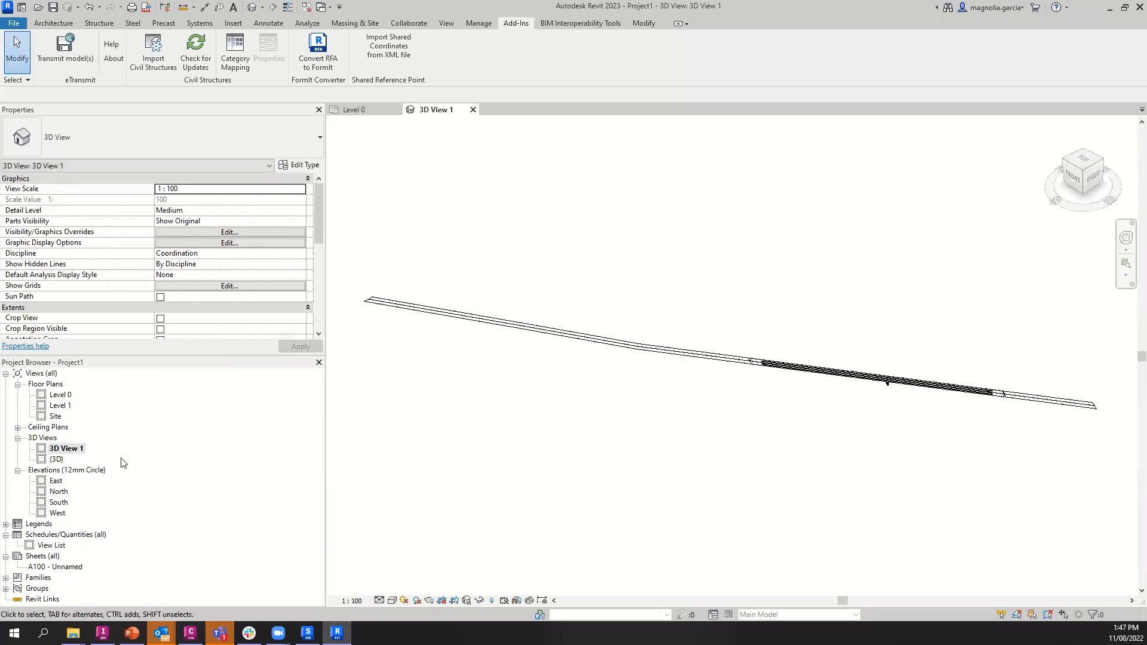
{"action": "double_click", "coordinate": [56, 459]}
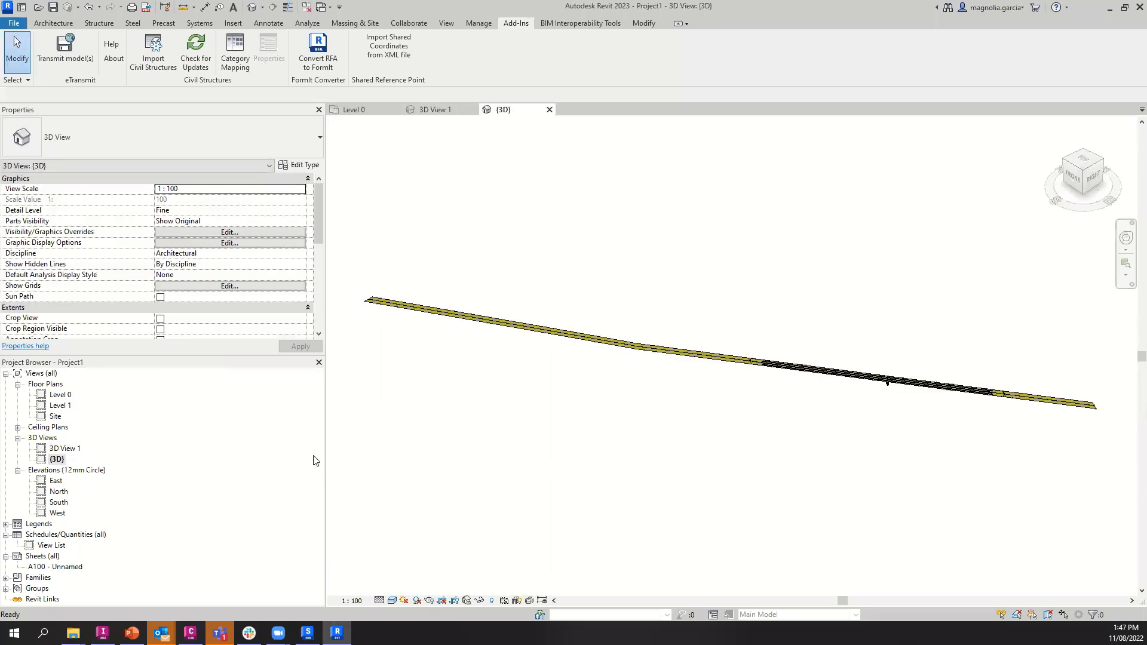
- Examine the imported bridge in the {3D} view from the side, up close around its pier and piles
{"action": "scroll", "coordinate": [902, 385], "scroll_direction": "up", "scroll_amount": 3}
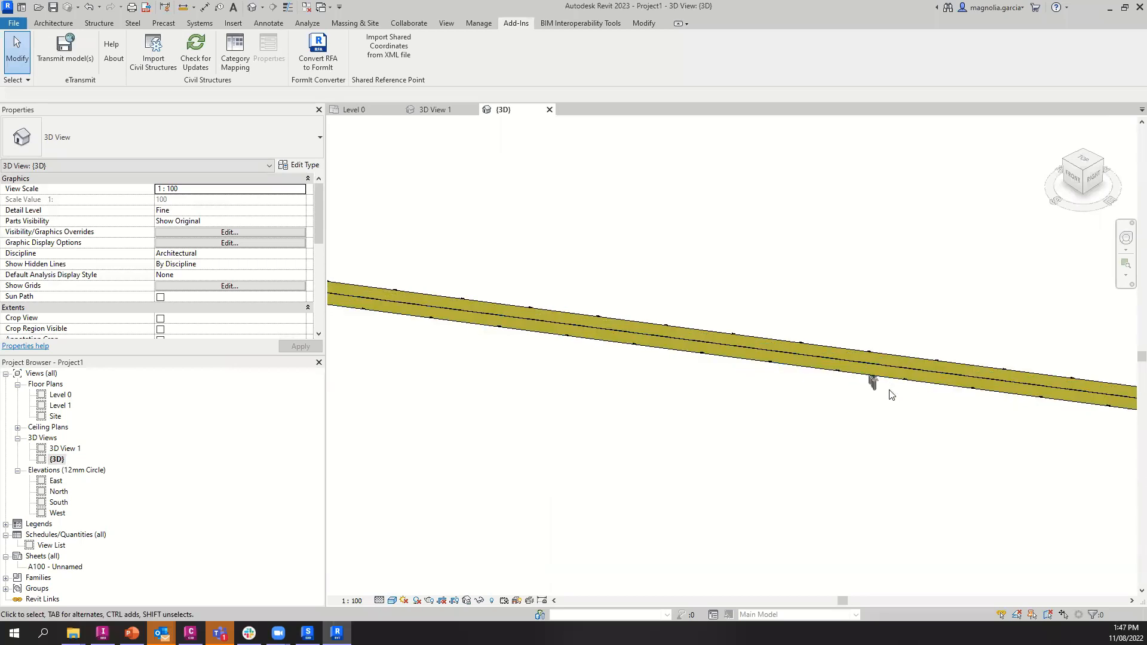
{"action": "left_click", "coordinate": [1126, 238]}
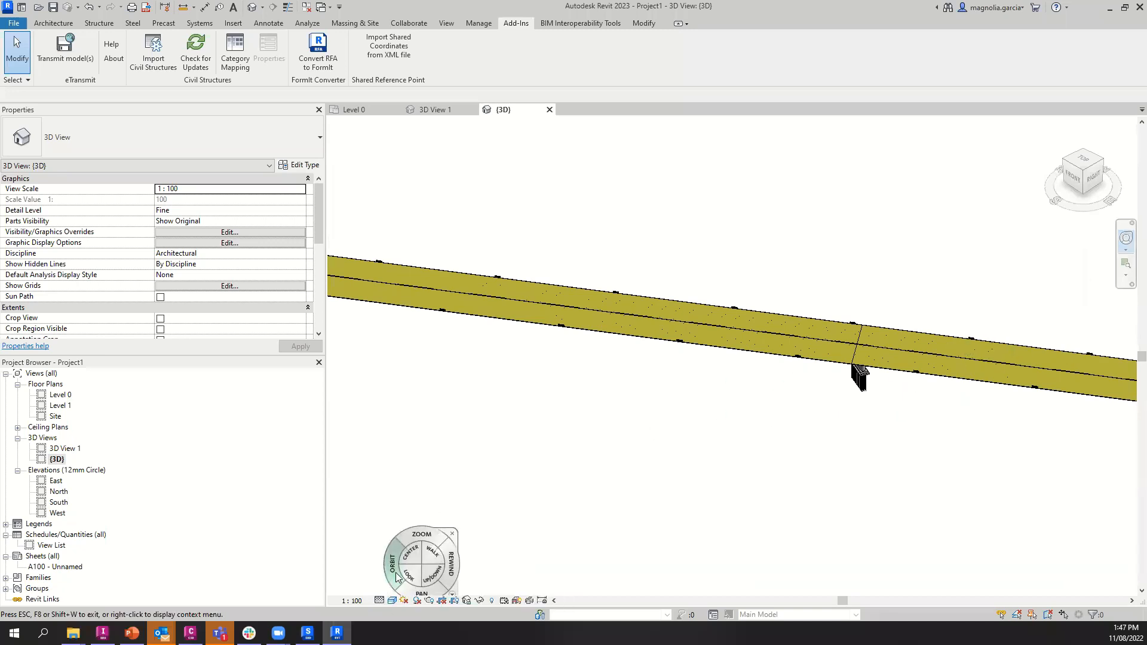
{"action": "left_click_drag", "start_coordinate": [392, 576], "coordinate": [805, 576]}
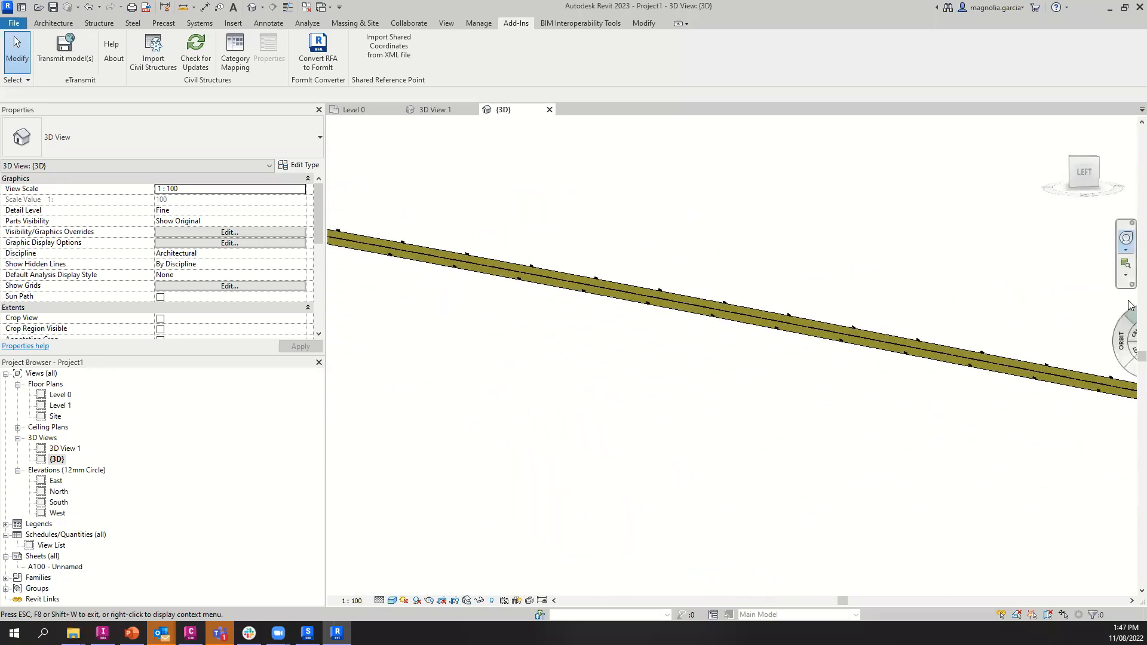
{"action": "left_click", "coordinate": [923, 387]}
{"action": "left_click_drag", "start_coordinate": [934, 396], "coordinate": [690, 537]}
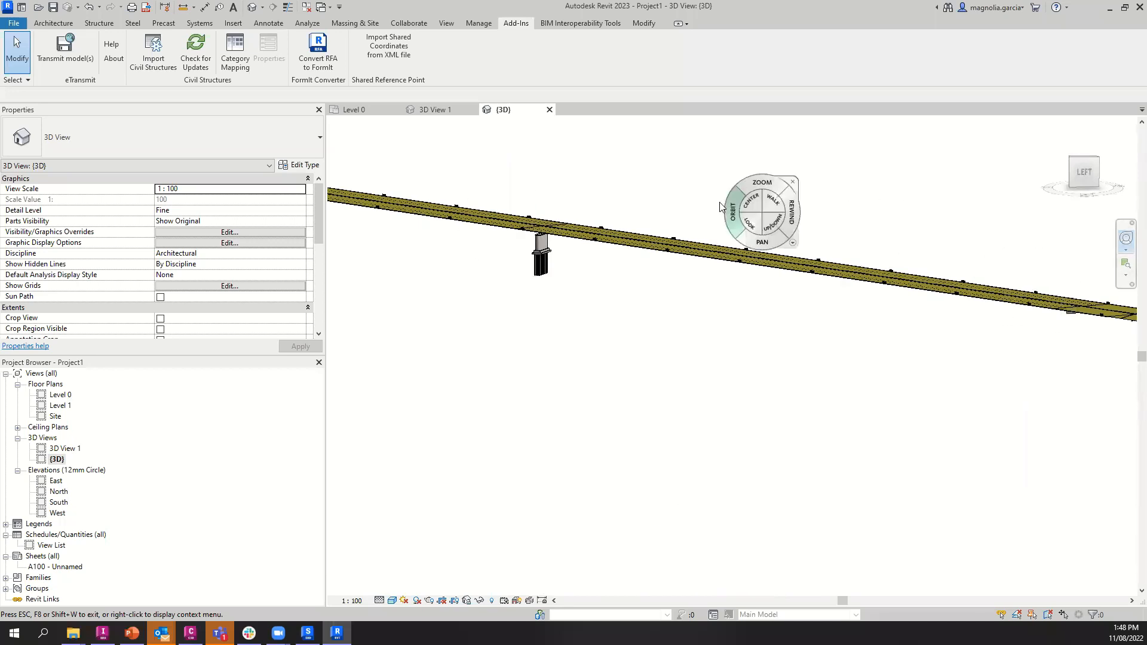
{"action": "scroll", "coordinate": [537, 215], "scroll_direction": "up", "scroll_amount": 3}
{"action": "scroll", "coordinate": [531, 258], "scroll_direction": "up", "scroll_amount": 4}
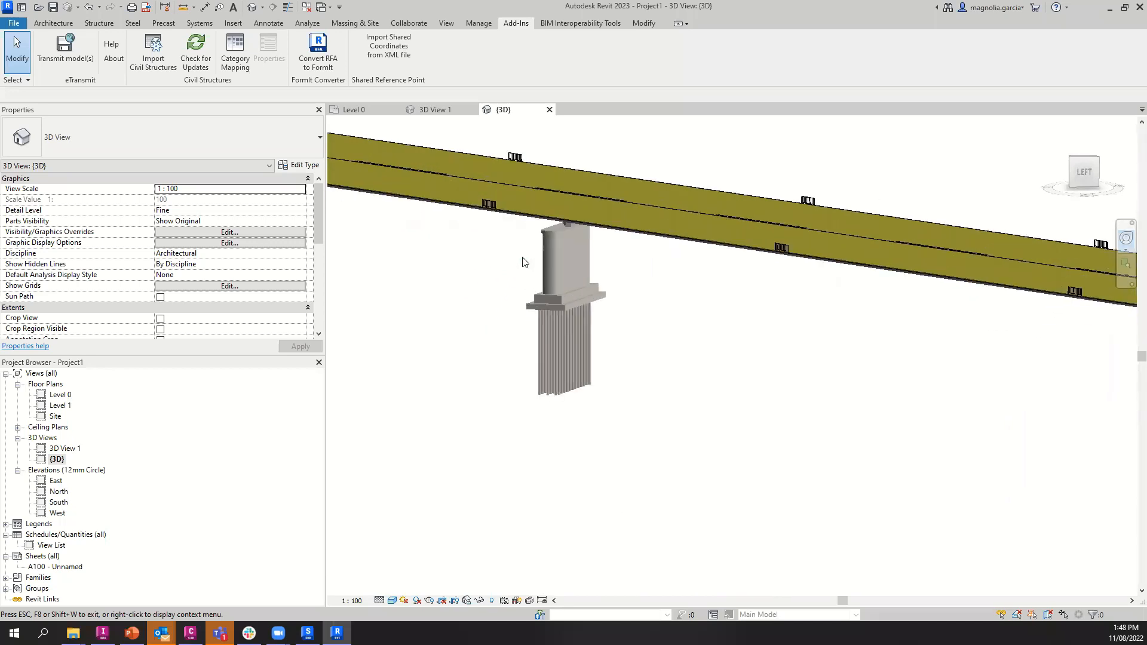
{"action": "left_click_drag", "start_coordinate": [608, 355], "coordinate": [726, 460]}
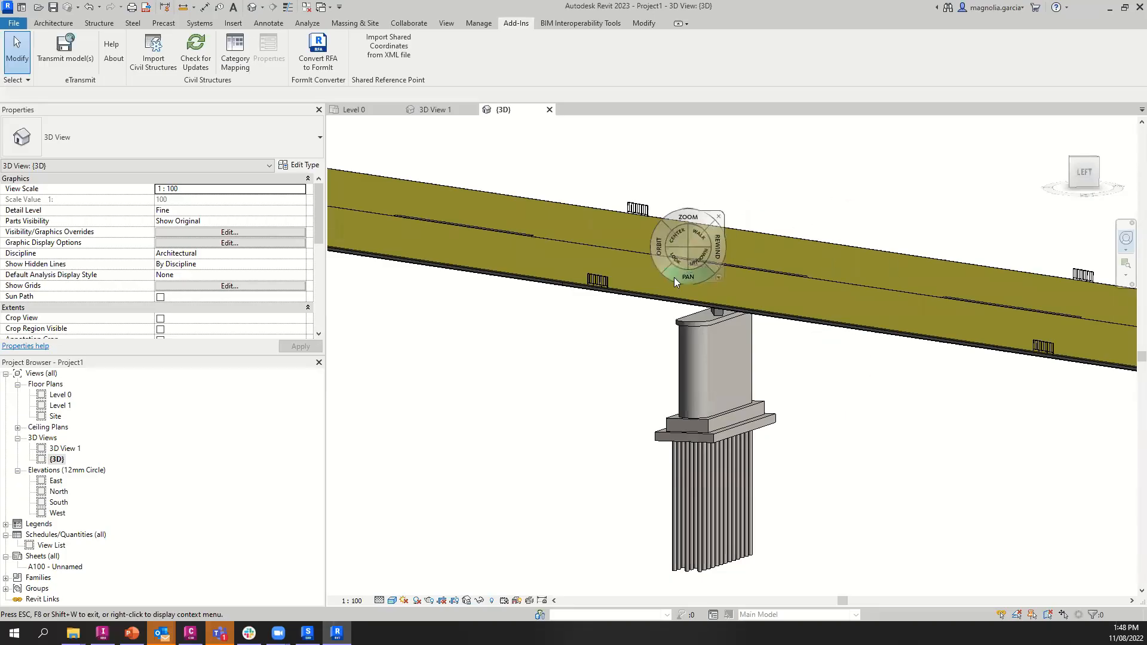
{"action": "key", "text": "Escape"}
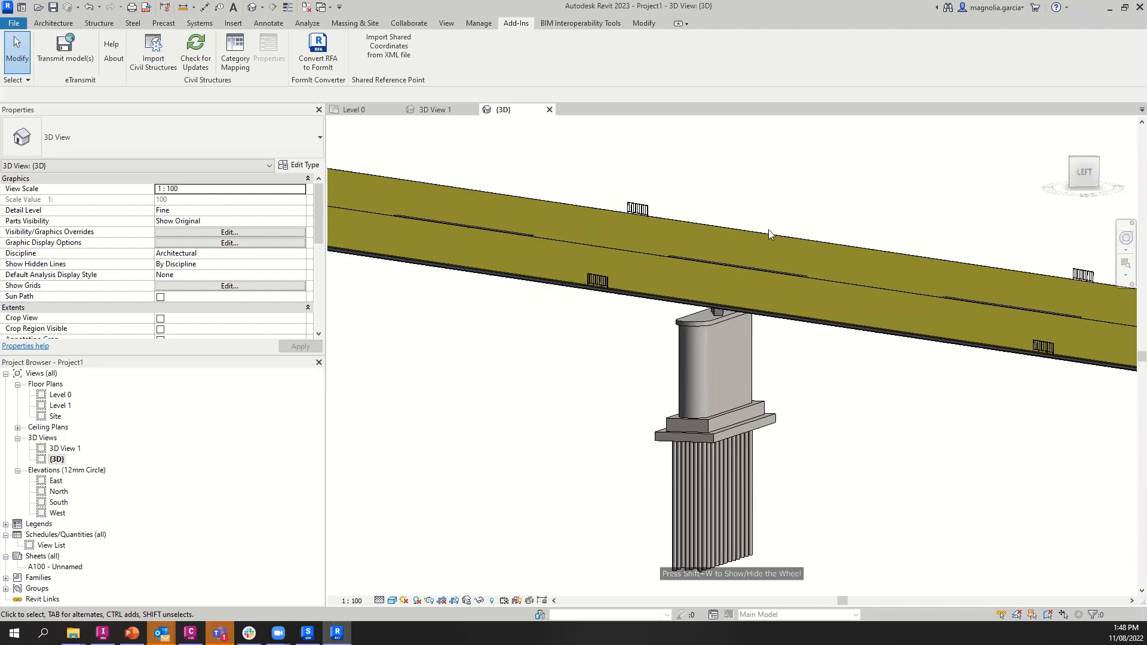
- Hide the whole Generic Models category of the road surface above the pier in the {3D} view
{"action": "right_click", "coordinate": [757, 263]}
{"action": "key", "text": "Escape"}
{"action": "key", "text": "Escape"}
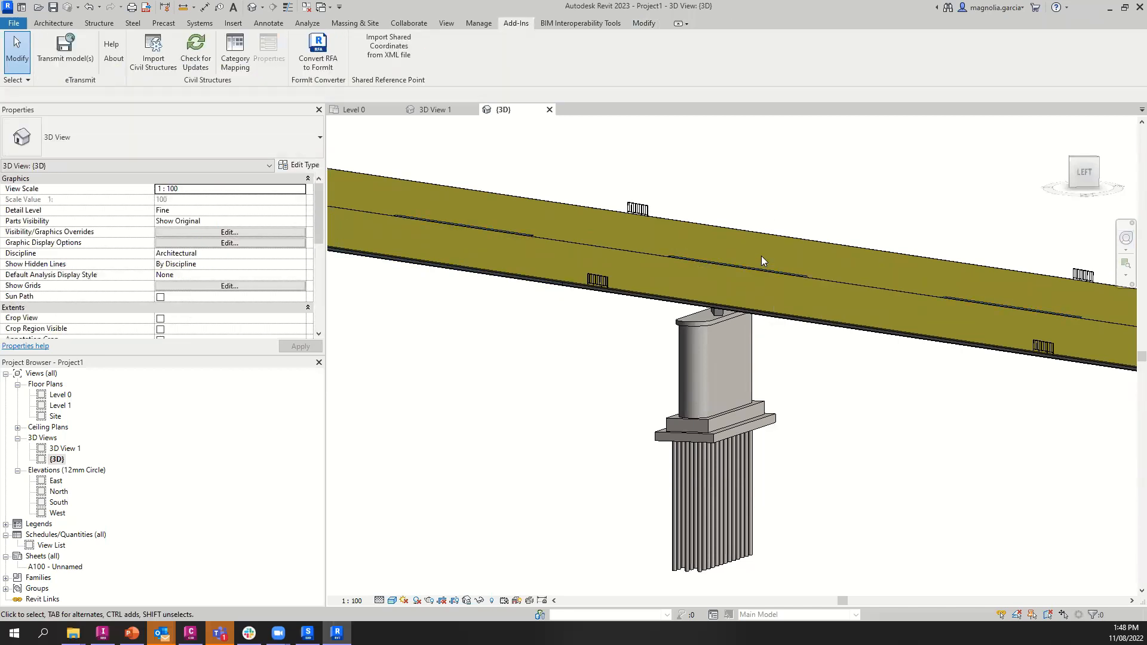
{"action": "right_click", "coordinate": [748, 286]}
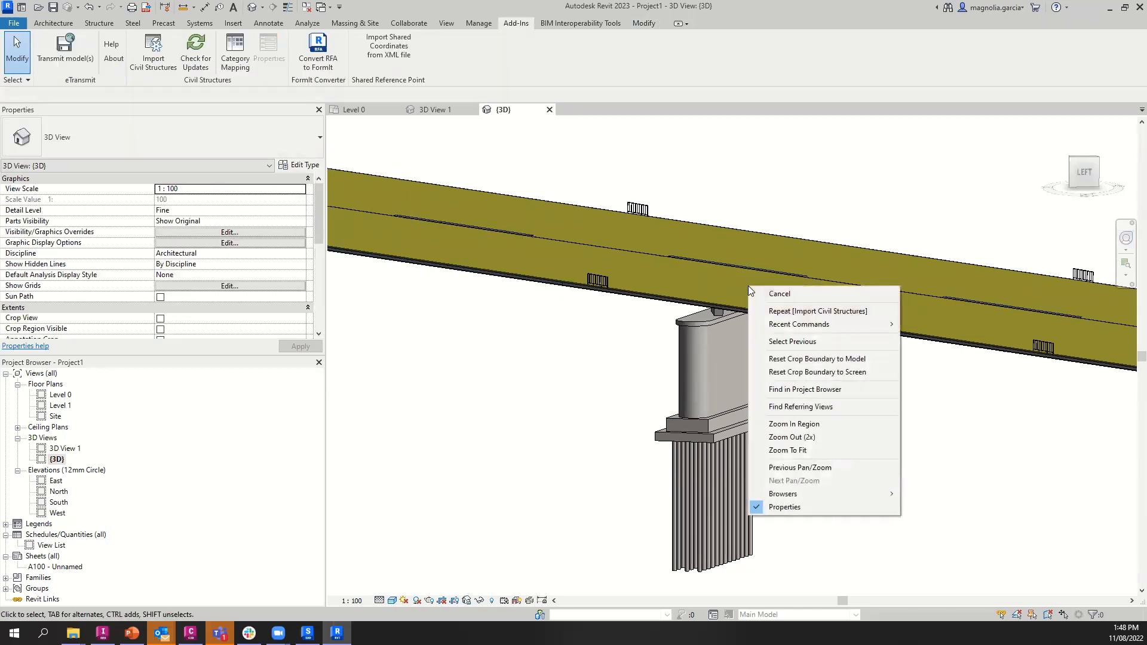
{"action": "key", "text": "Escape"}
{"action": "left_click", "coordinate": [687, 301]}
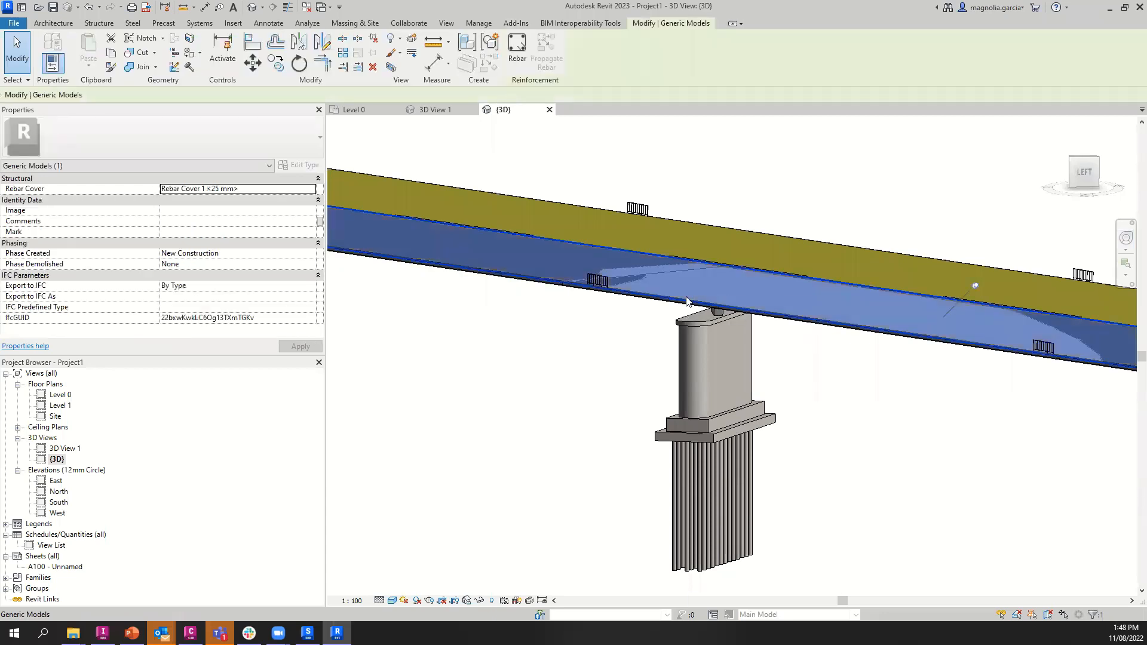
{"action": "right_click", "coordinate": [687, 300]}
{"action": "mouse_move", "coordinate": [793, 353]}
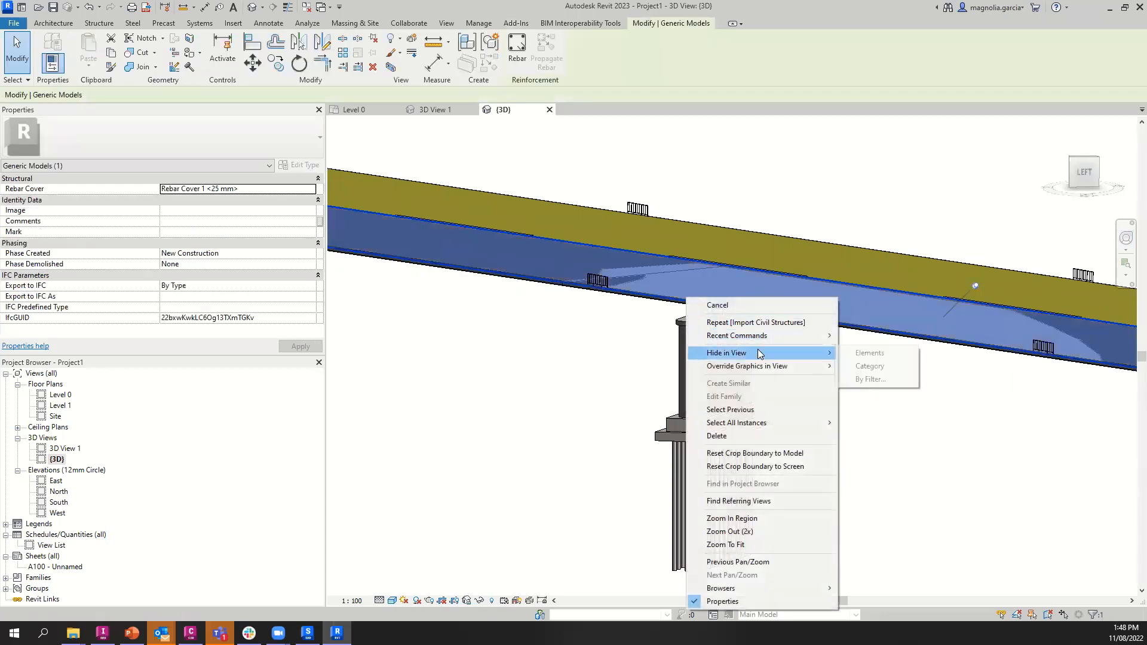
{"action": "left_click", "coordinate": [890, 364]}
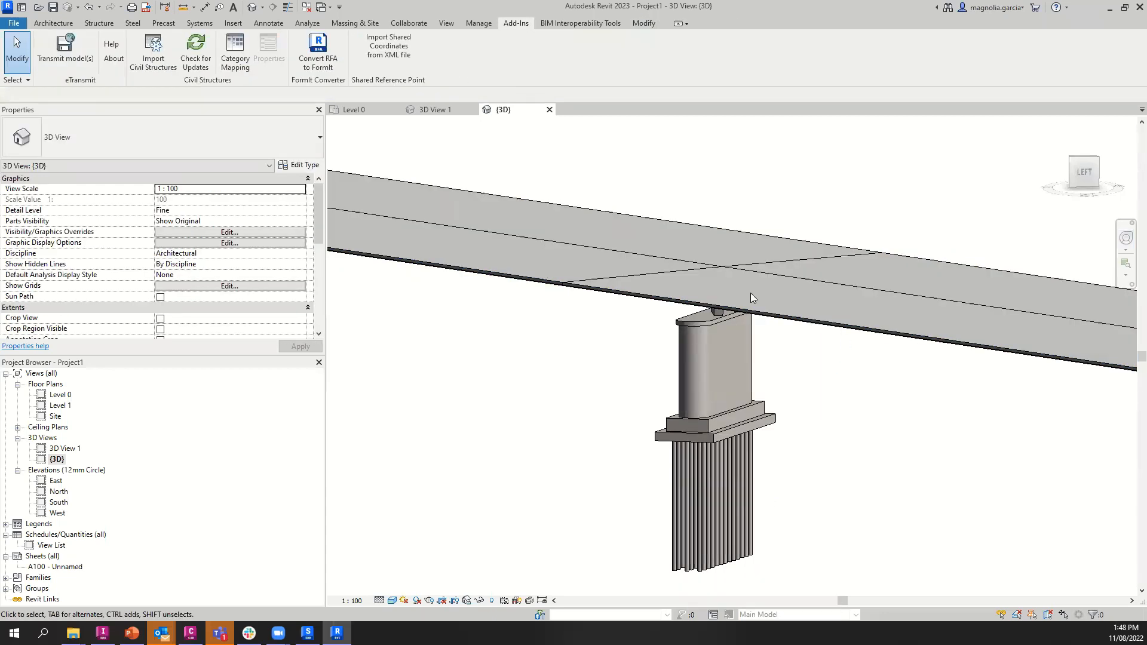
- Hide the Bridge Decks category in the {3D} view to expose the girders
{"action": "left_click", "coordinate": [664, 297]}
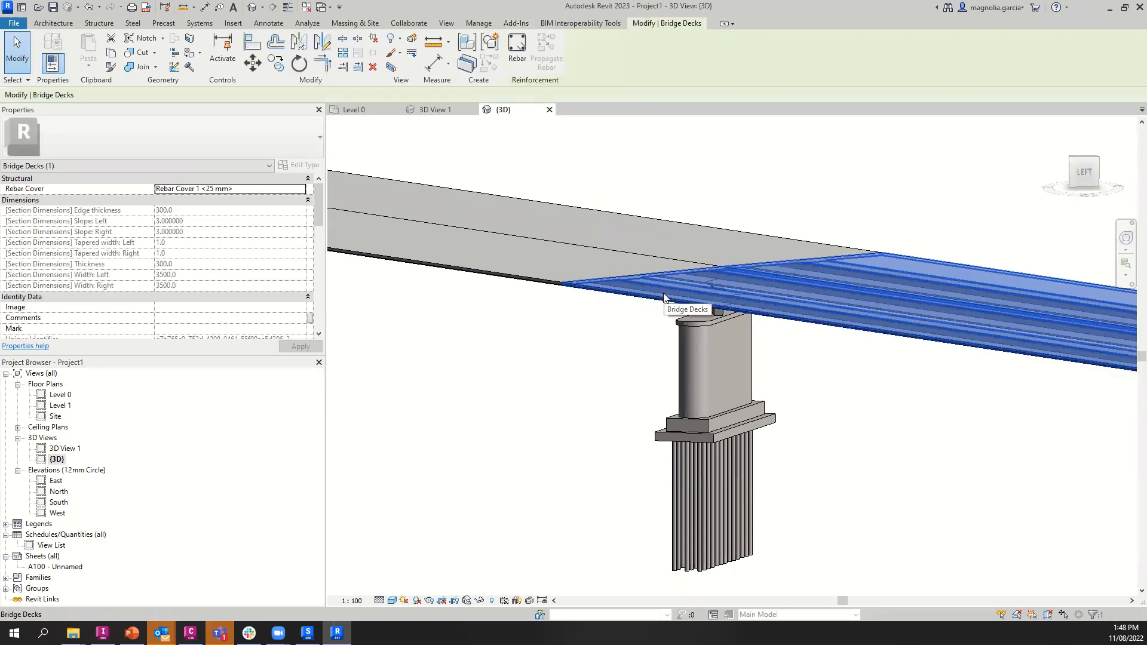
{"action": "key", "text": "Escape"}
{"action": "left_click", "coordinate": [578, 282]}
{"action": "right_click", "coordinate": [574, 279]}
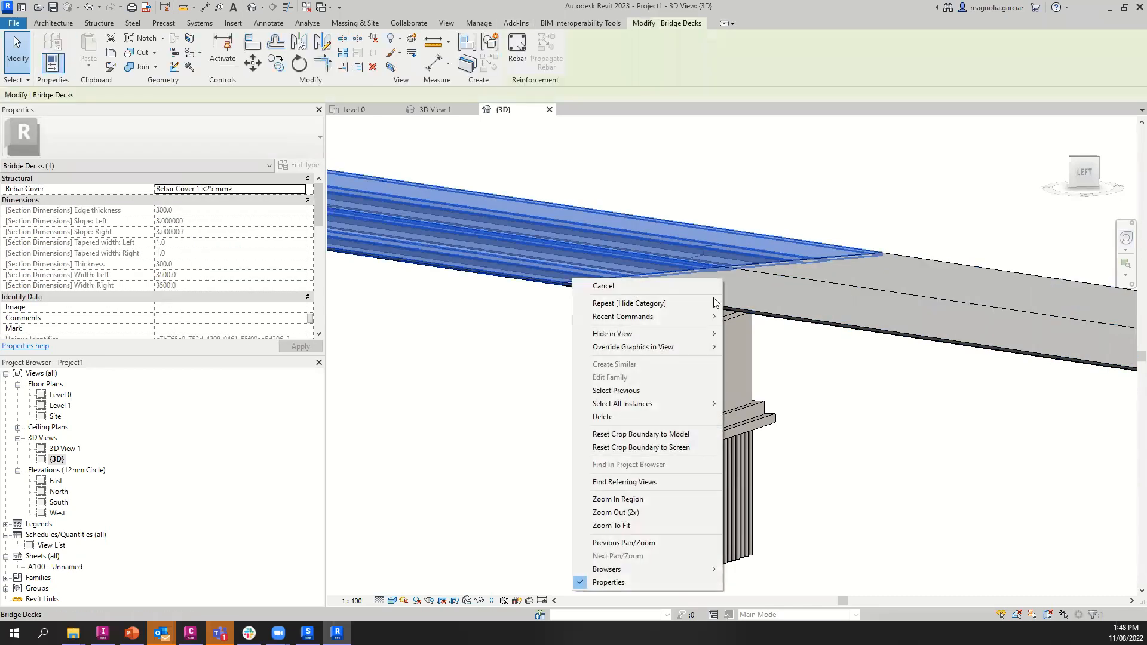
{"action": "mouse_move", "coordinate": [657, 334]}
{"action": "left_click", "coordinate": [766, 347]}
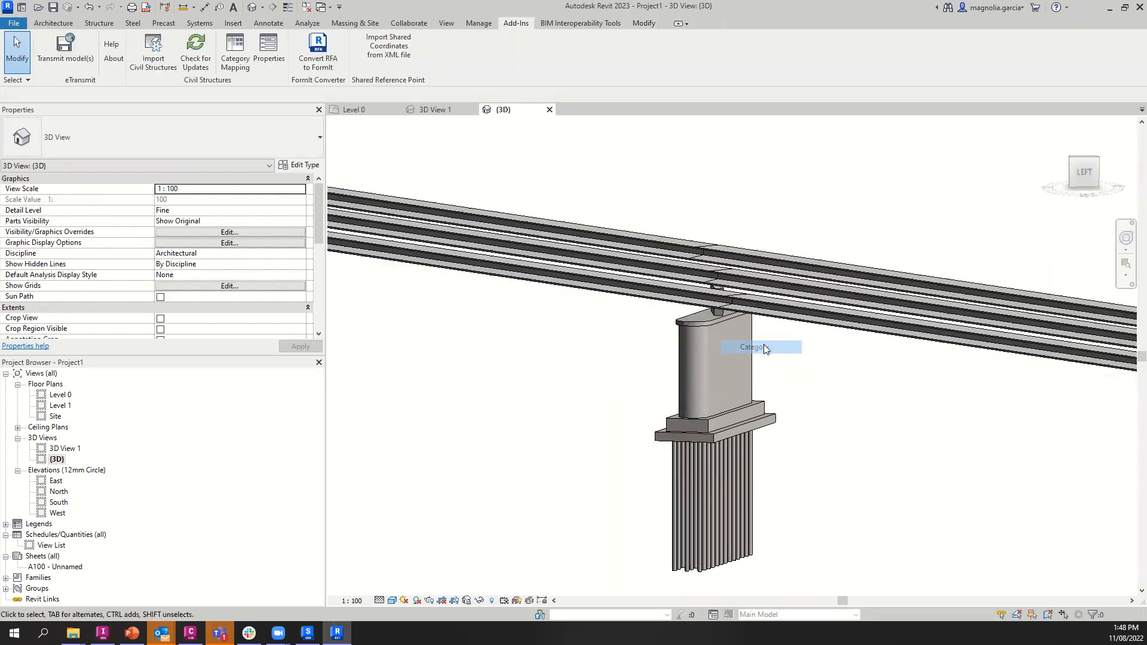